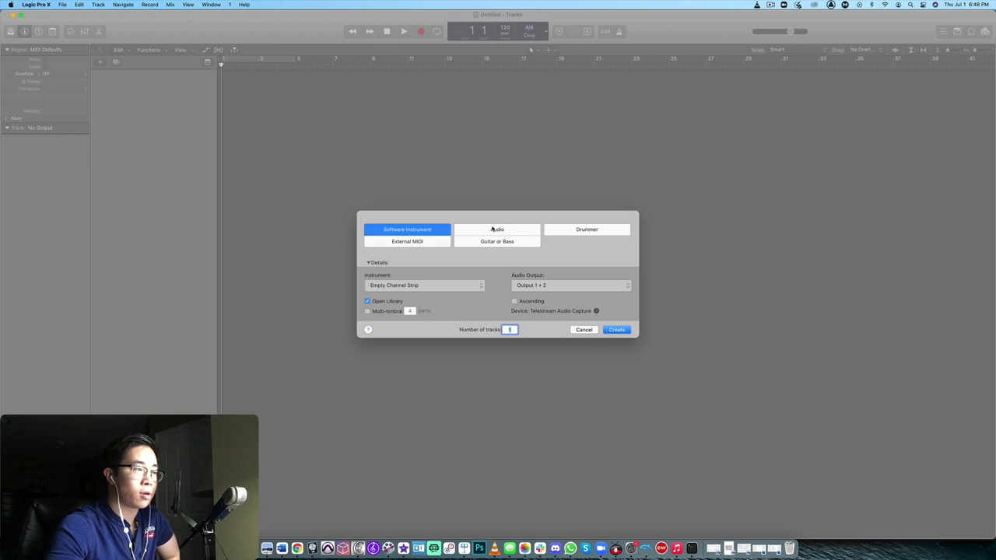
Choose Software Instrument as the new track type and create the Inst 1 track.
{"action": "left_click", "coordinate": [525, 232]}
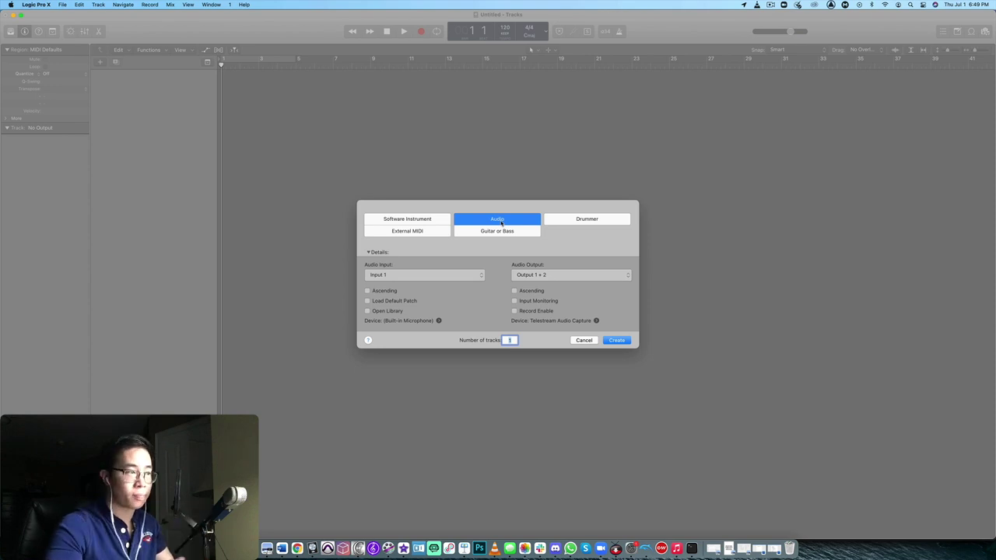
{"action": "left_click", "coordinate": [432, 220]}
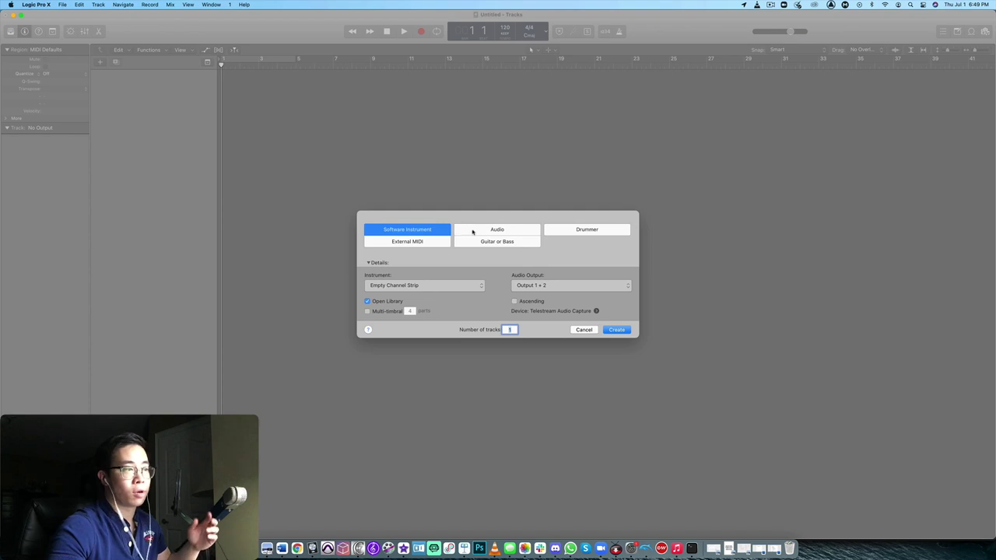
{"action": "left_click", "coordinate": [472, 231]}
{"action": "left_click", "coordinate": [437, 221]}
{"action": "left_click", "coordinate": [626, 329]}
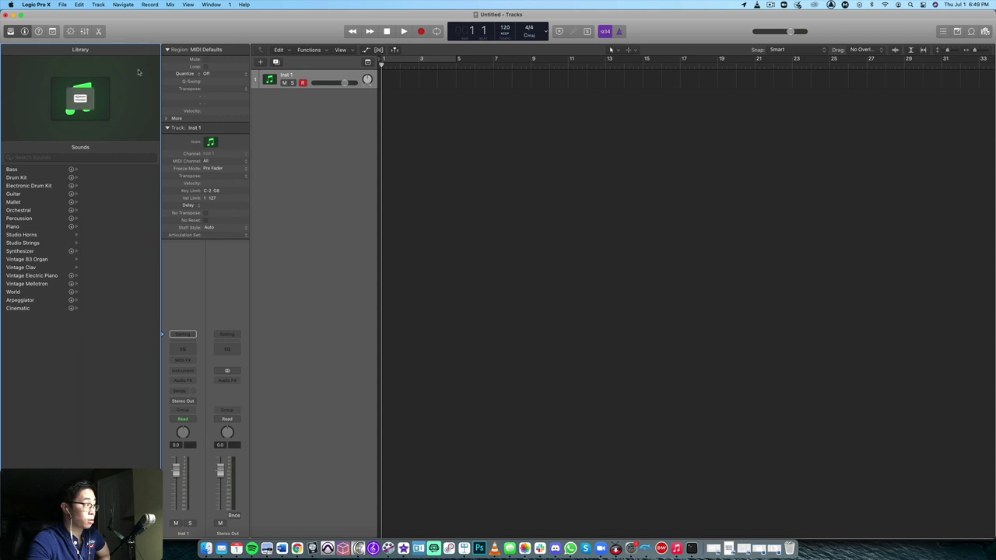
Show the Mixer with X and select the Stereo Out channel strip.
{"action": "key", "text": "x"}
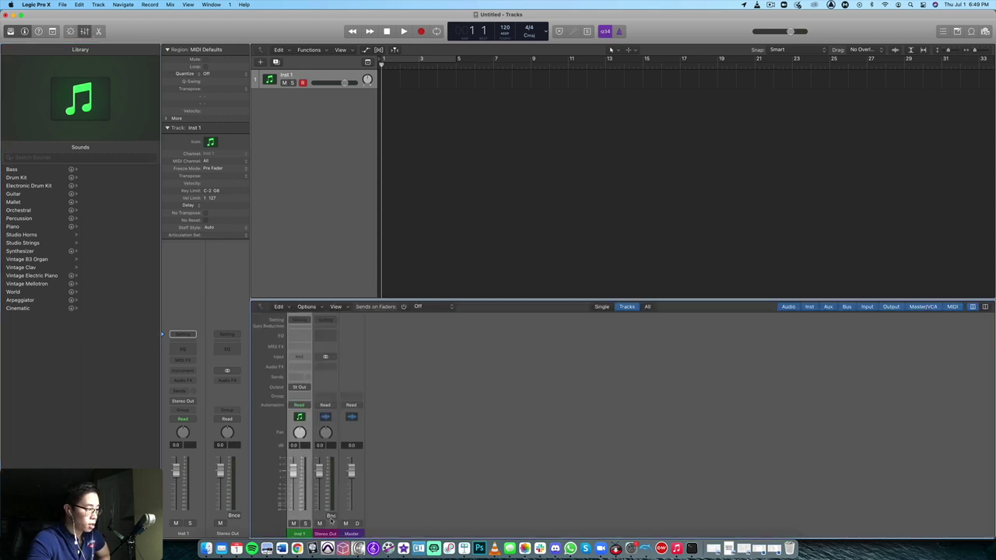
{"action": "left_click", "coordinate": [330, 520]}
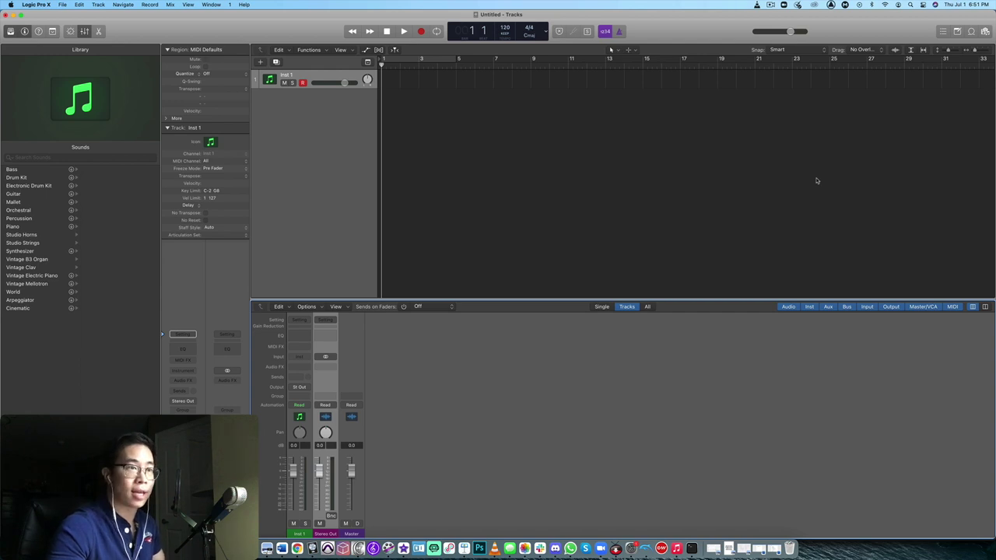
Check the Audio preferences' input devices, keep Built-in Microphone, then hide the Mixer.
{"action": "left_click", "coordinate": [41, 4]}
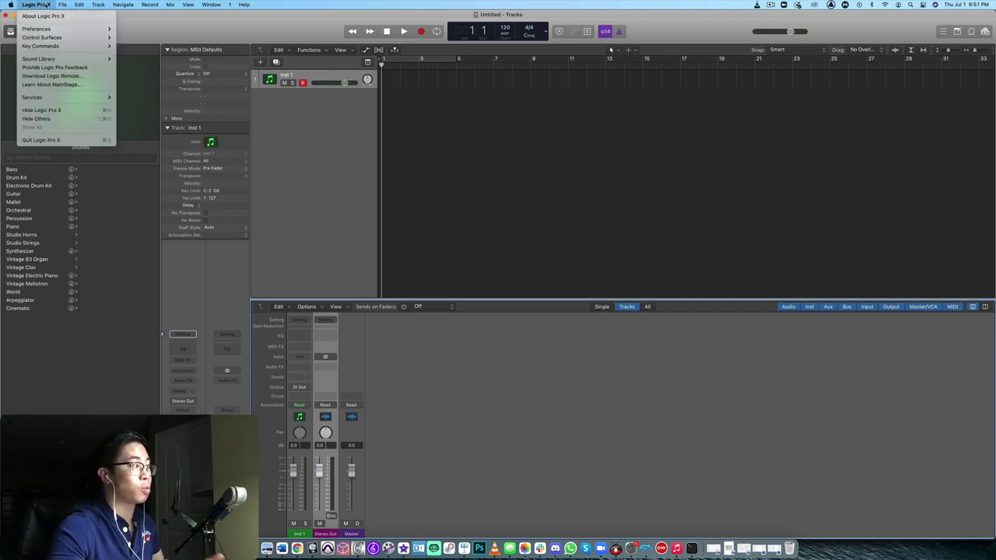
{"action": "mouse_move", "coordinate": [35, 29]}
{"action": "left_click", "coordinate": [166, 37]}
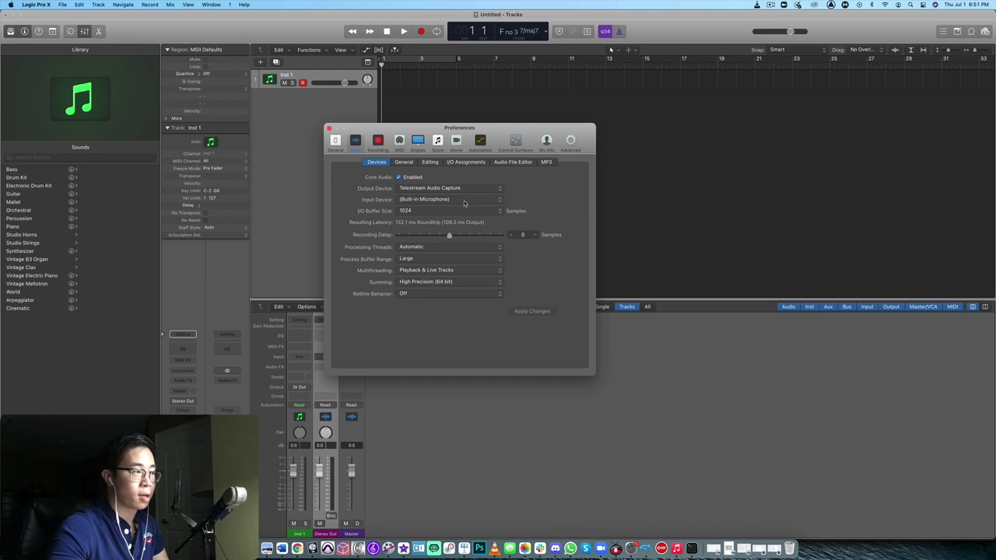
{"action": "left_click", "coordinate": [464, 200]}
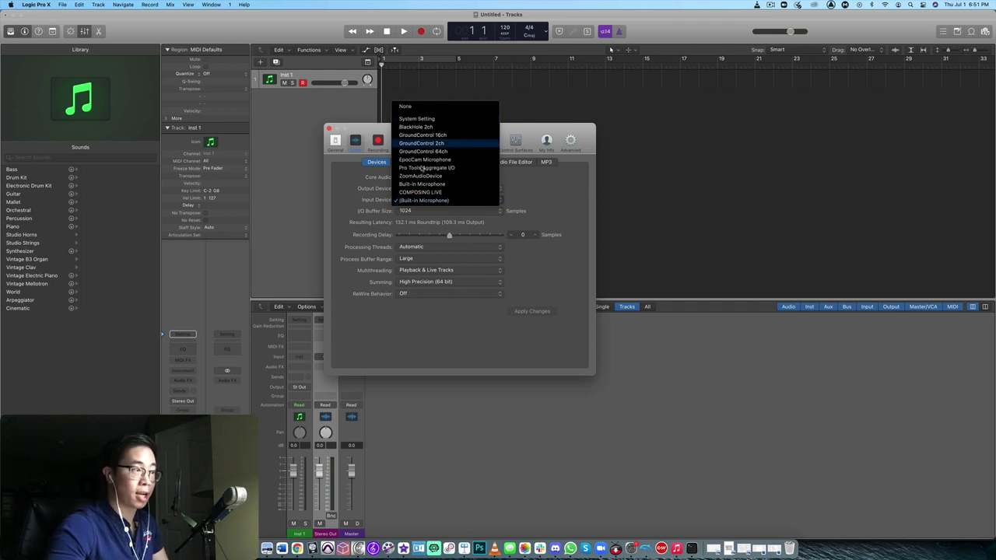
{"action": "left_click", "coordinate": [521, 206]}
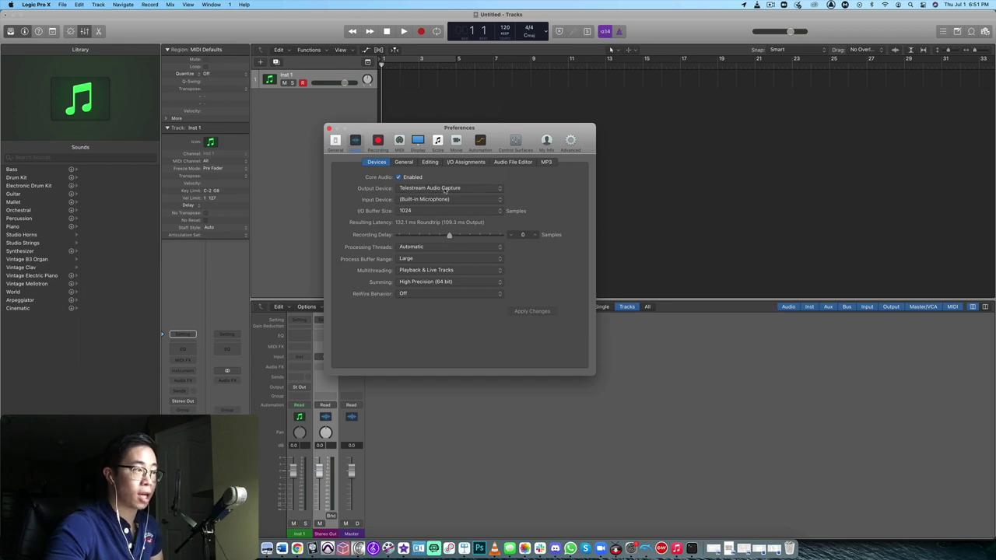
{"action": "left_click", "coordinate": [328, 128]}
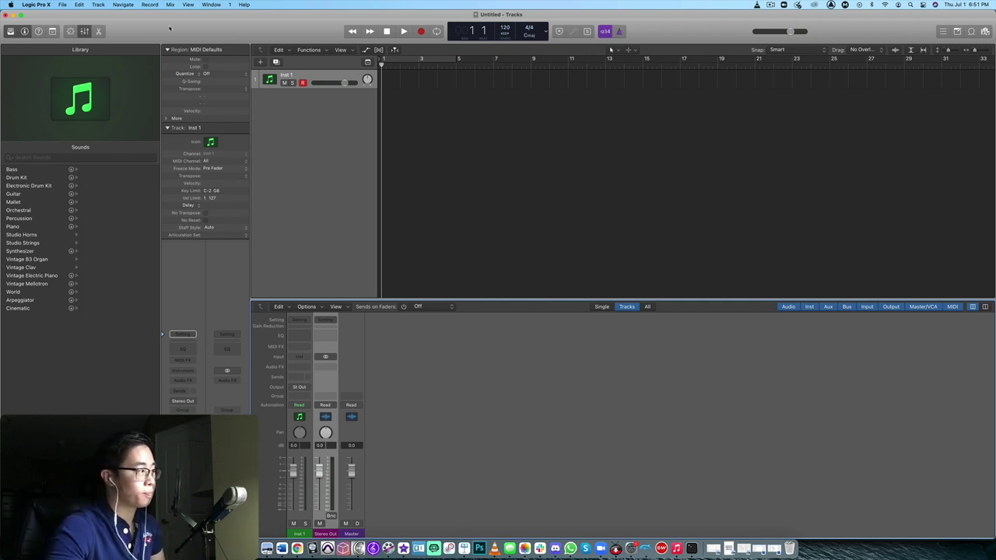
{"action": "left_click", "coordinate": [85, 32]}
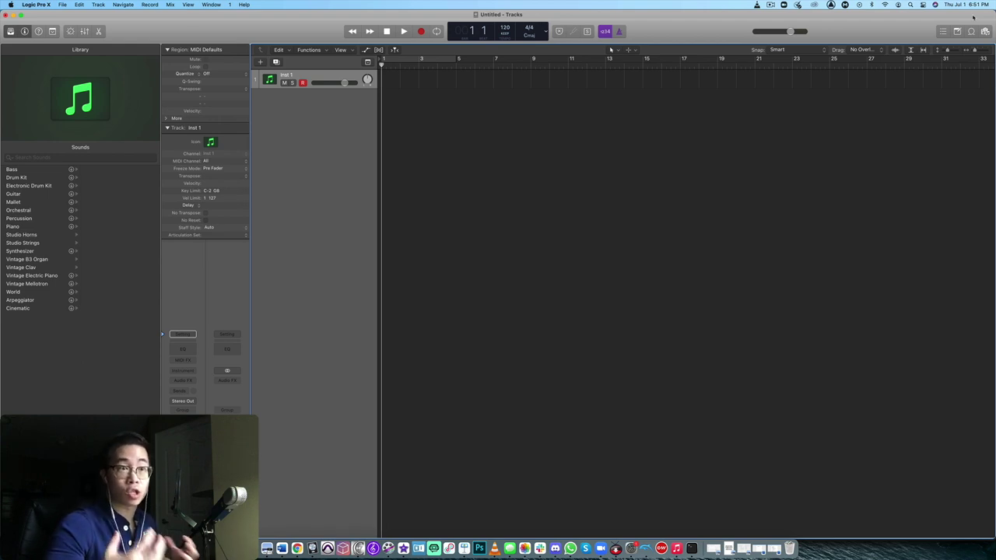
Open the Loop Browser and scroll through its list of 6408 Apple Loops.
{"action": "left_click", "coordinate": [956, 31]}
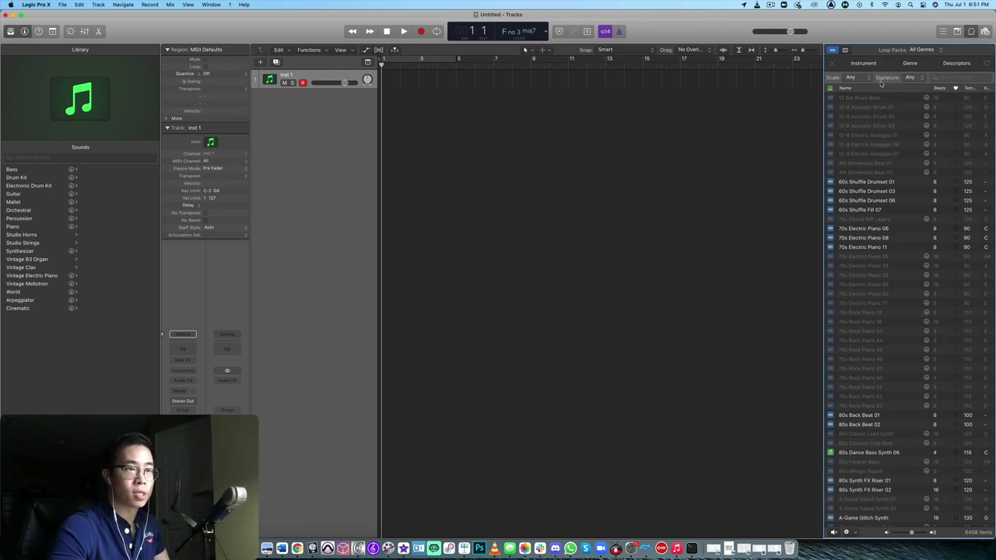
{"action": "scroll", "coordinate": [896, 182], "scroll_direction": "down", "scroll_amount": 15}
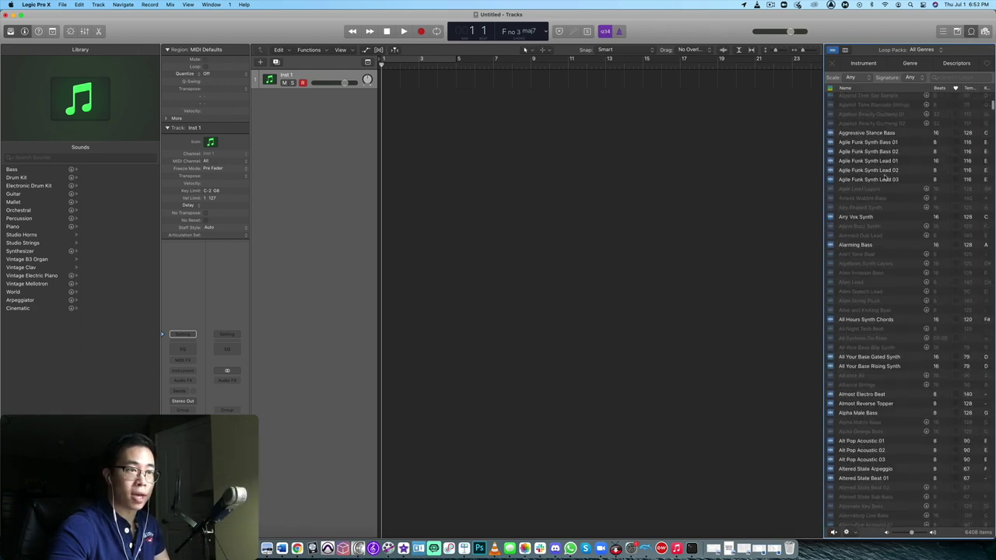
{"action": "scroll", "coordinate": [883, 177], "scroll_direction": "up", "scroll_amount": 10}
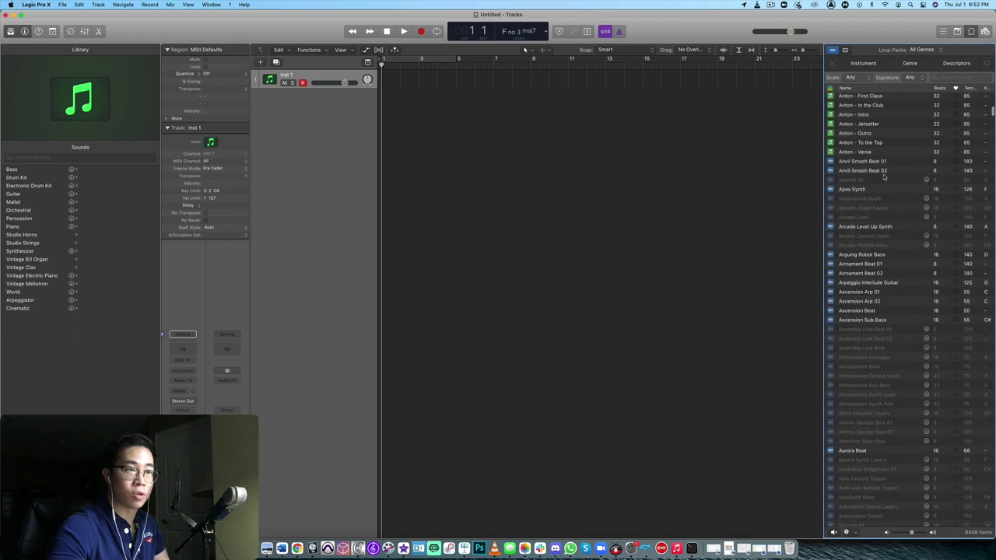
{"action": "scroll", "coordinate": [883, 178], "scroll_direction": "up", "scroll_amount": 8}
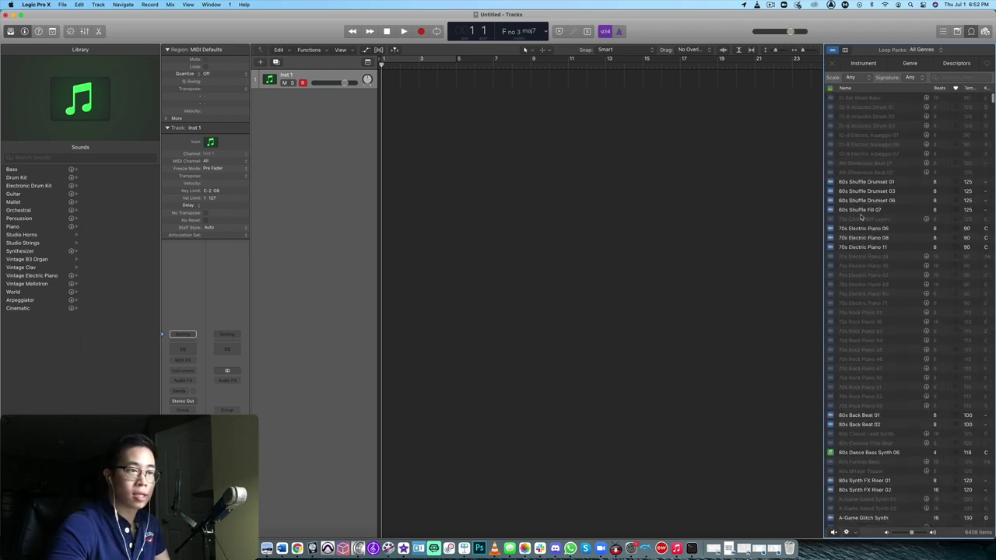
Add the 60s Shuffle Drumset 01 loop on a new track, audition it, and try LCD time formats.
{"action": "left_click_drag", "start_coordinate": [875, 187], "coordinate": [381, 105]}
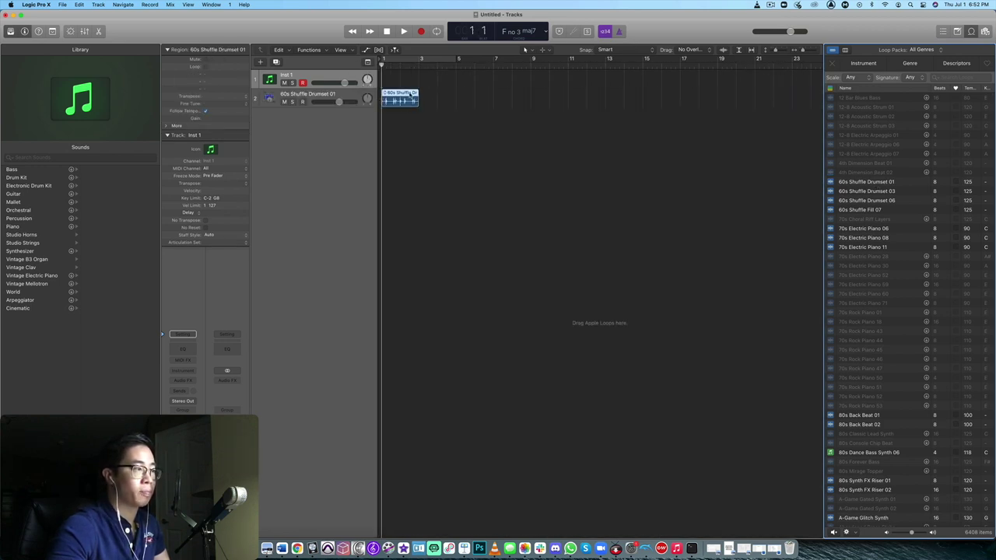
{"action": "key", "text": "space"}
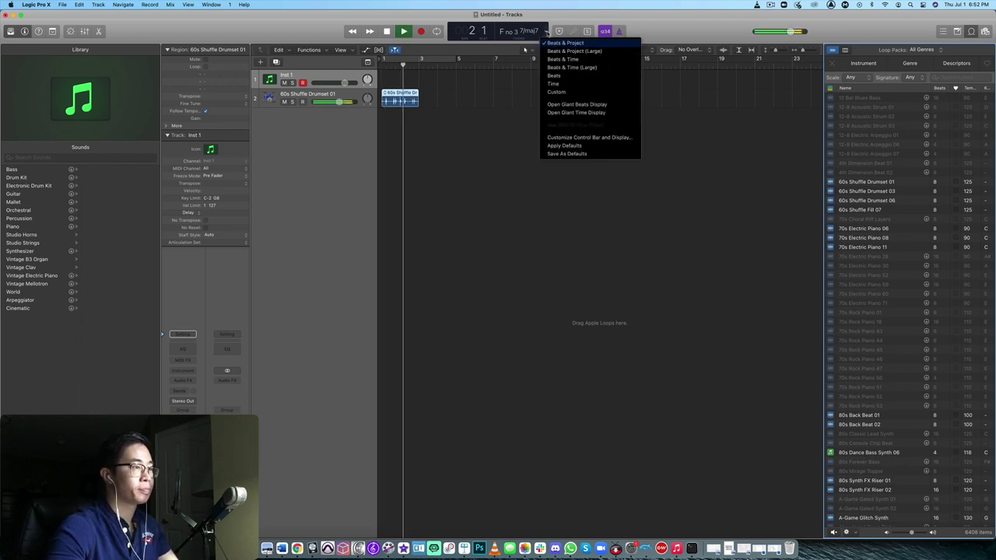
{"action": "left_click", "coordinate": [546, 31]}
{"action": "left_click", "coordinate": [575, 60]}
{"action": "key", "text": "space"}
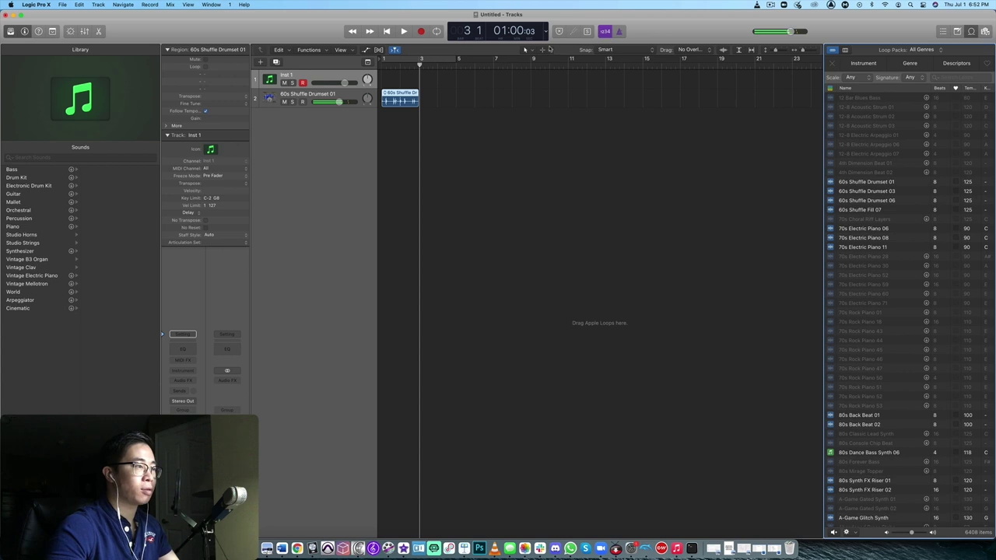
{"action": "left_click", "coordinate": [546, 33]}
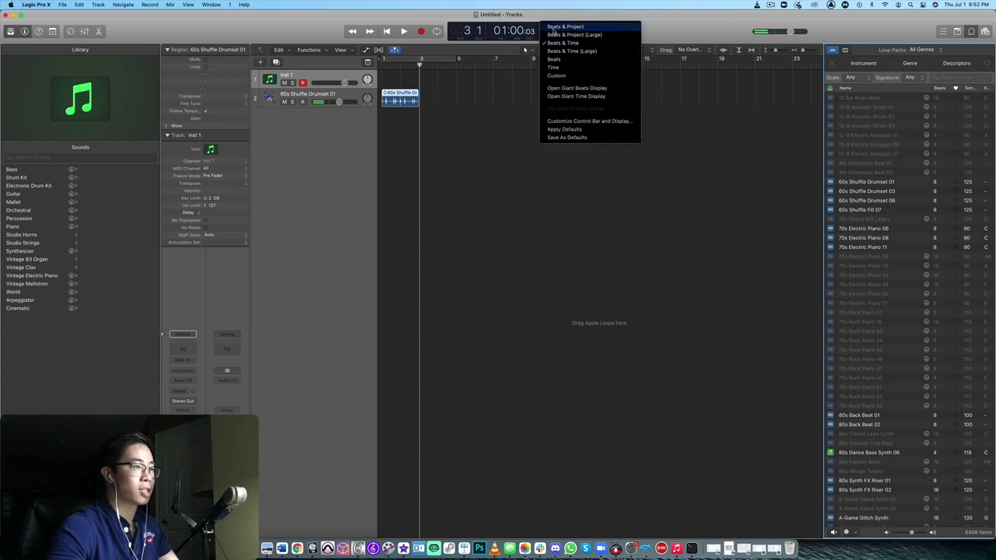
{"action": "left_click", "coordinate": [554, 28]}
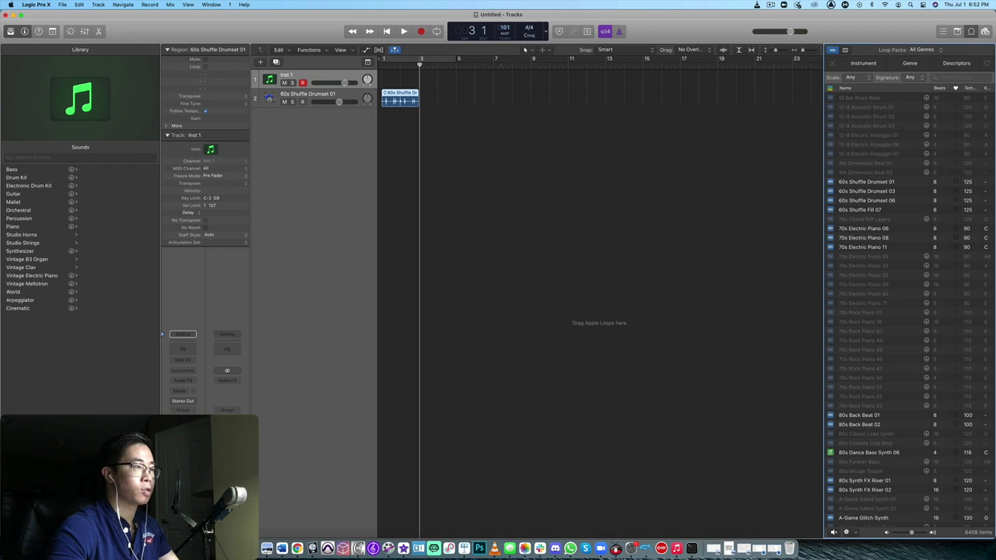
Replay from bar 1 and loop the drum region out to about bar 7.
{"action": "key", "text": "Return"}
{"action": "key", "text": "space"}
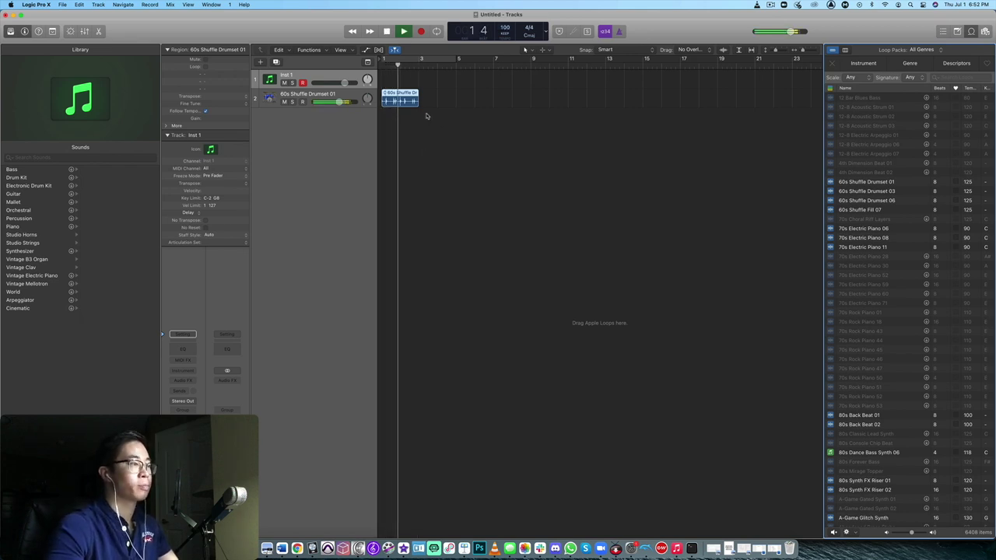
{"action": "key", "text": "space"}
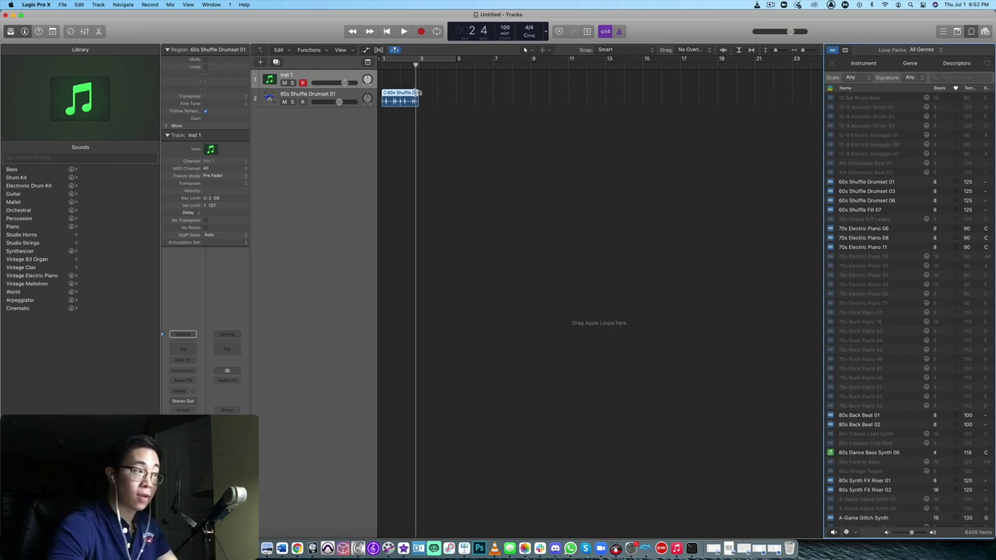
{"action": "left_click_drag", "start_coordinate": [423, 93], "coordinate": [493, 92]}
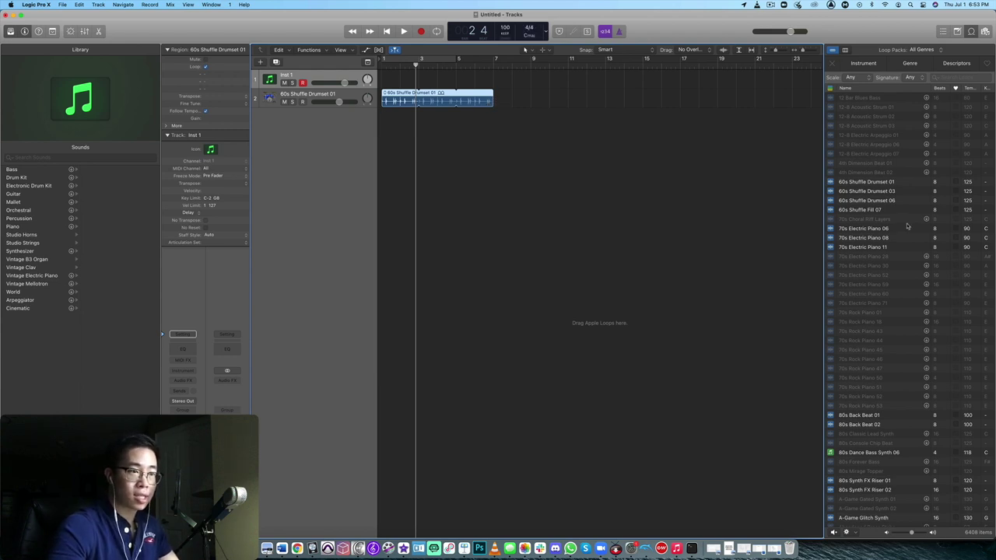
{"action": "scroll", "coordinate": [889, 169], "scroll_direction": "down", "scroll_amount": 3}
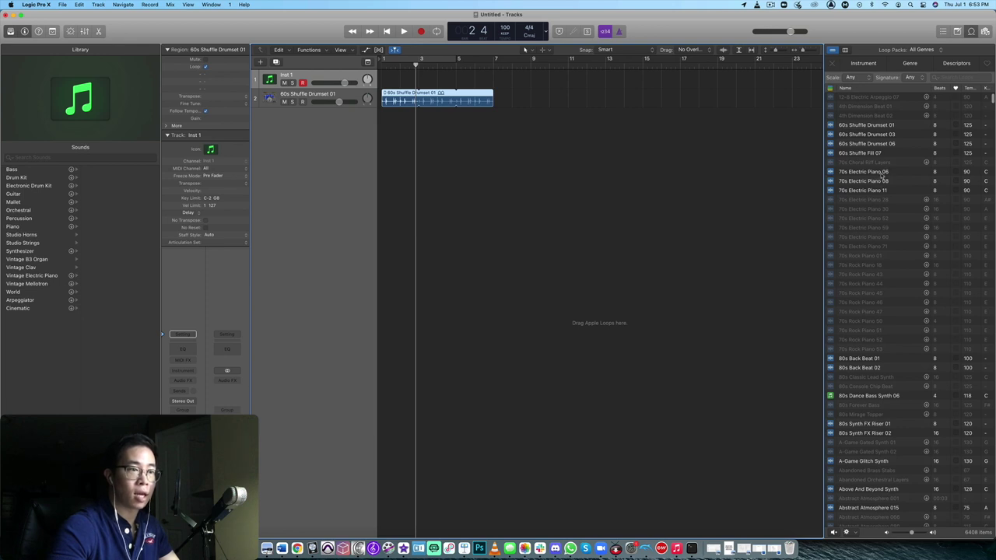
Add the 70s Electric Piano 06 loop on a third track and play it with the drums from bar 1.
{"action": "left_click_drag", "start_coordinate": [833, 176], "coordinate": [394, 146]}
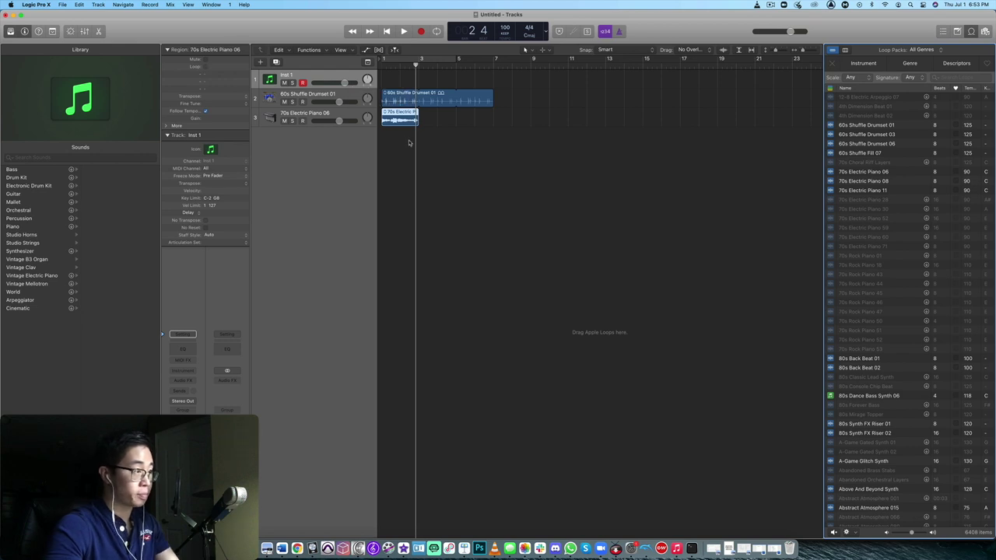
{"action": "key", "text": "Return"}
{"action": "key", "text": "space"}
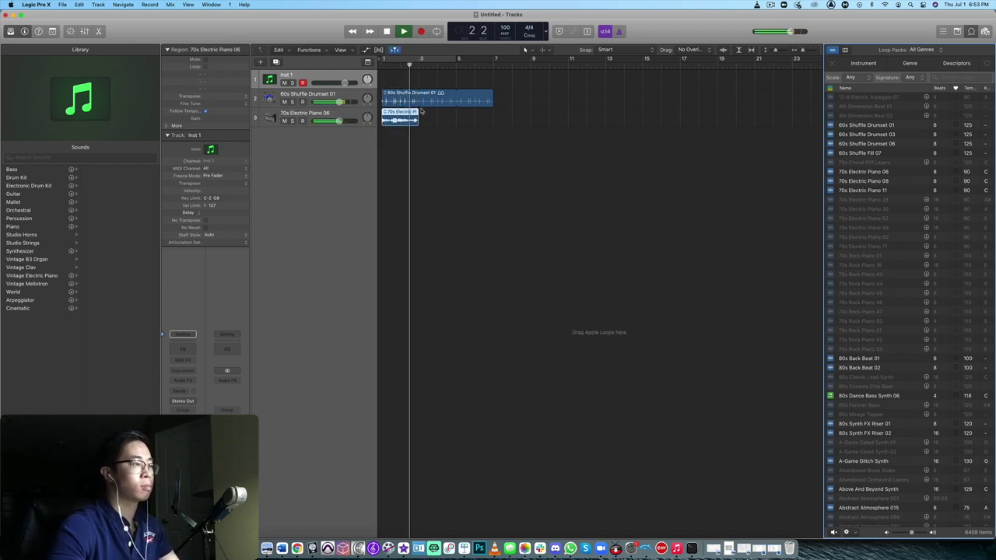
Loop the piano region out to bar 9, matching the drums.
{"action": "left_click_drag", "start_coordinate": [420, 109], "coordinate": [457, 116]}
{"action": "key", "text": "Return"}
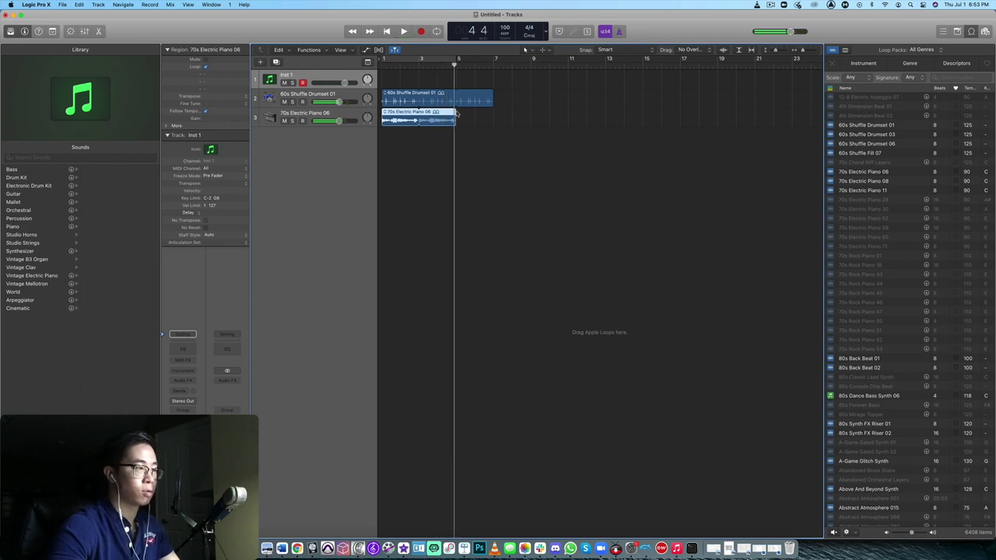
{"action": "left_click_drag", "start_coordinate": [459, 111], "coordinate": [536, 109]}
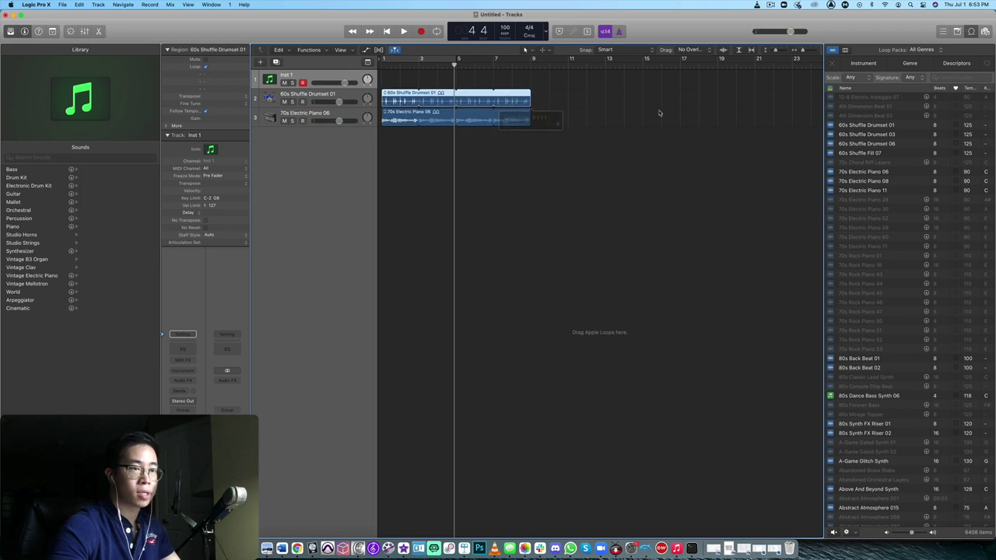
Move the Key column beside the loop names, widen it, and sort the loops by key.
{"action": "scroll", "coordinate": [901, 254], "scroll_direction": "down", "scroll_amount": 10}
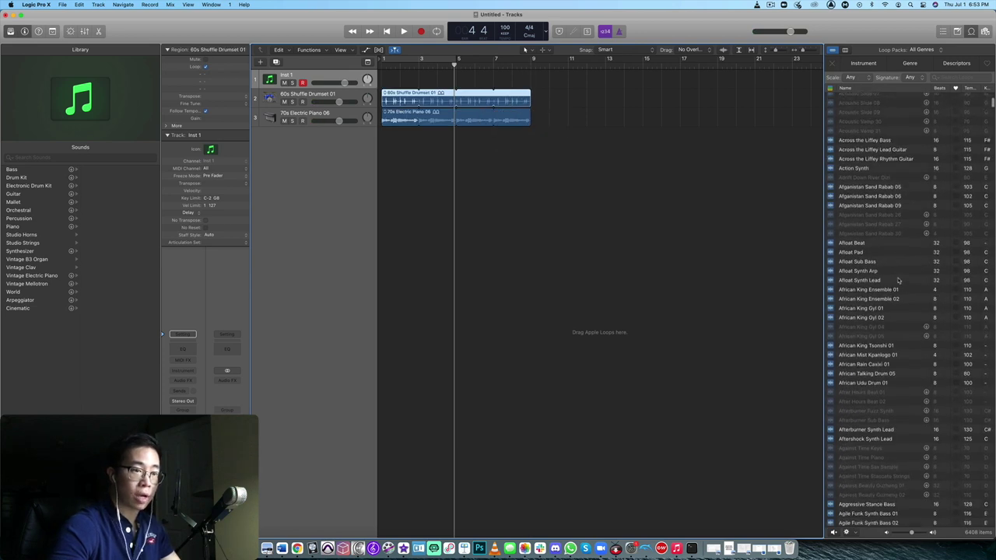
{"action": "scroll", "coordinate": [899, 282], "scroll_direction": "down", "scroll_amount": 8}
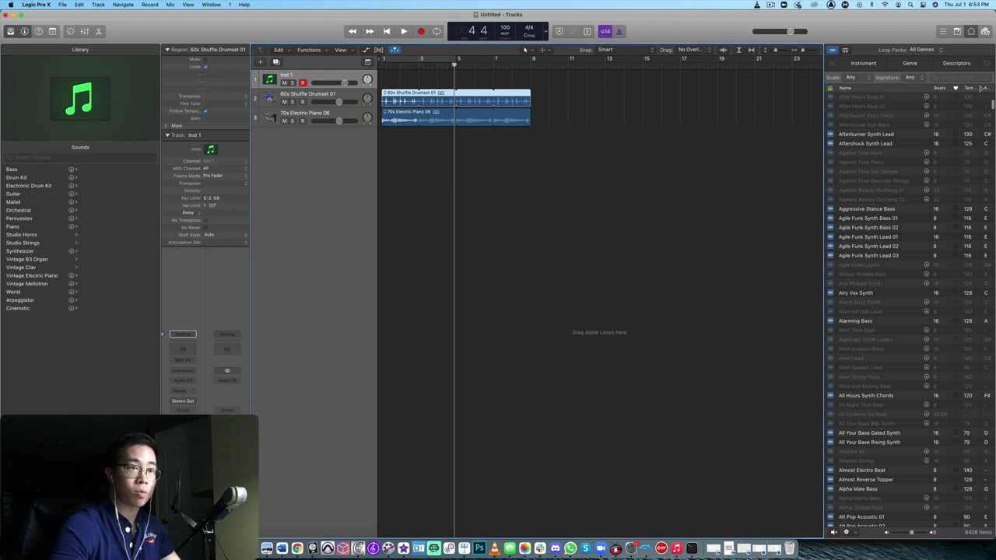
{"action": "scroll", "coordinate": [919, 219], "scroll_direction": "up", "scroll_amount": 15}
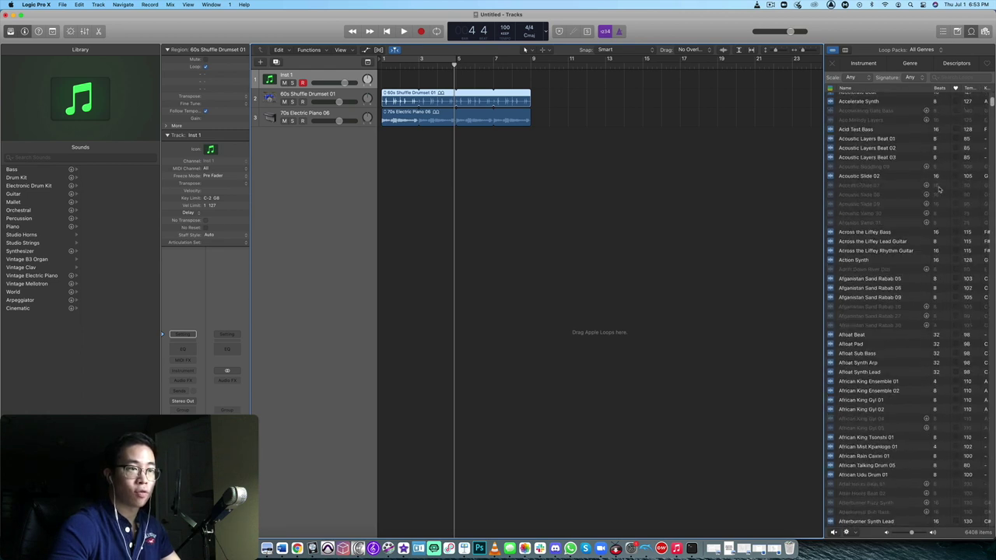
{"action": "scroll", "coordinate": [874, 235], "scroll_direction": "down", "scroll_amount": 1}
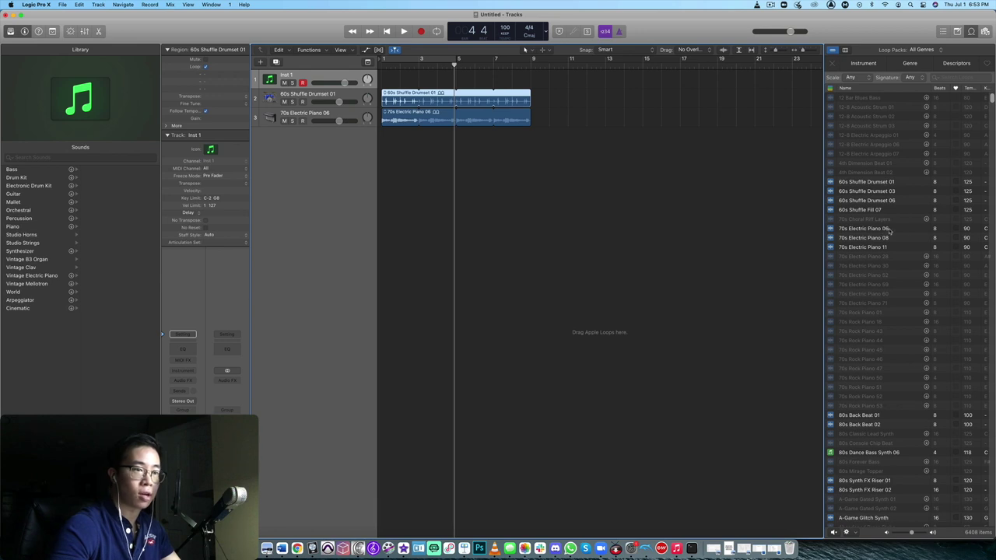
{"action": "left_click_drag", "start_coordinate": [981, 88], "coordinate": [930, 93]}
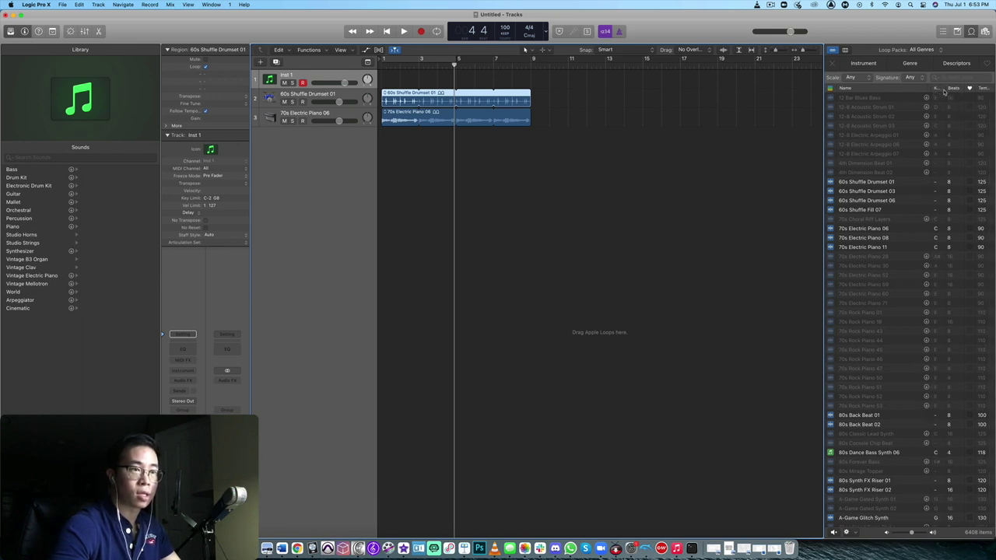
{"action": "left_click_drag", "start_coordinate": [950, 93], "coordinate": [952, 94]}
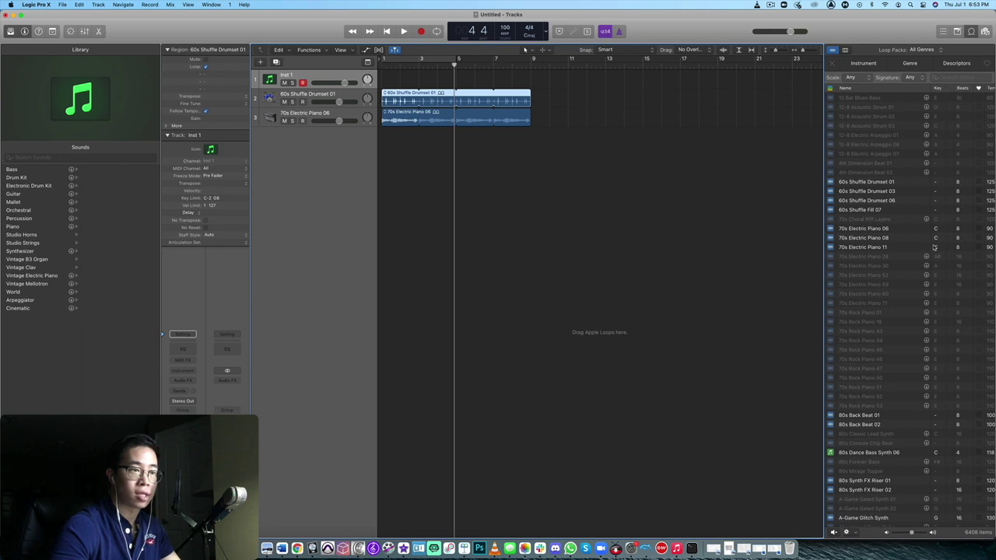
{"action": "scroll", "coordinate": [937, 239], "scroll_direction": "down", "scroll_amount": 8}
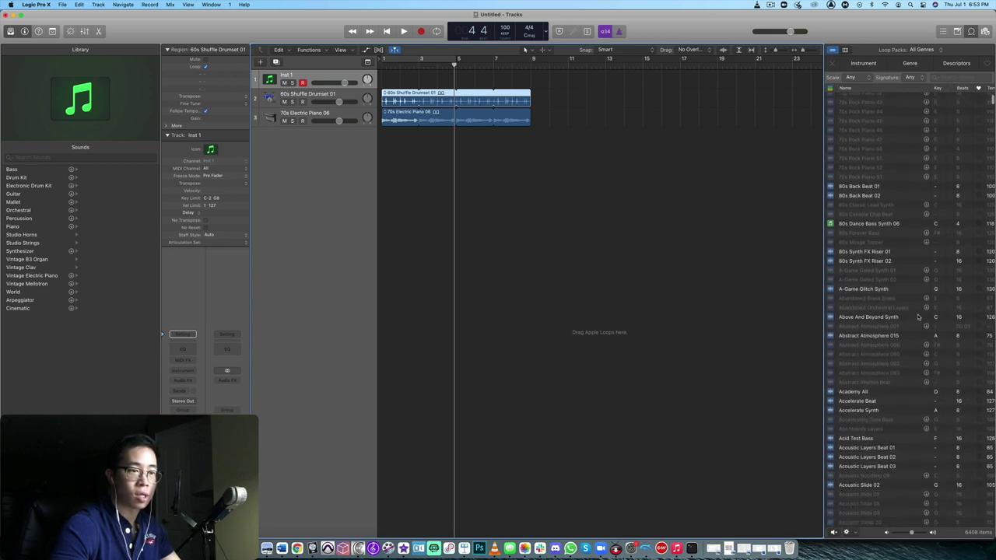
{"action": "left_click", "coordinate": [936, 88]}
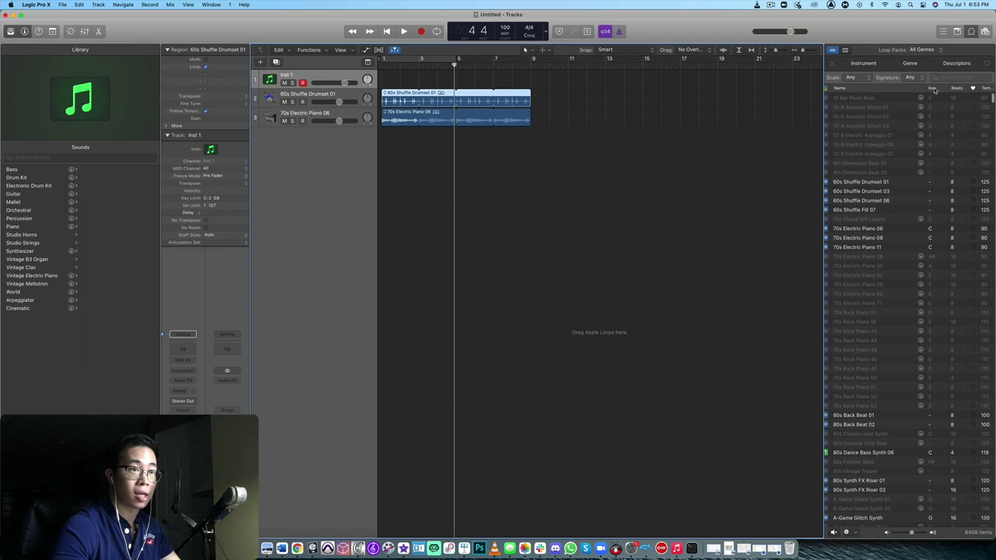
Add the Gold Disc Synth Layers loop as a fourth track starting at bar 5.
{"action": "scroll", "coordinate": [937, 110], "scroll_direction": "down", "scroll_amount": 15}
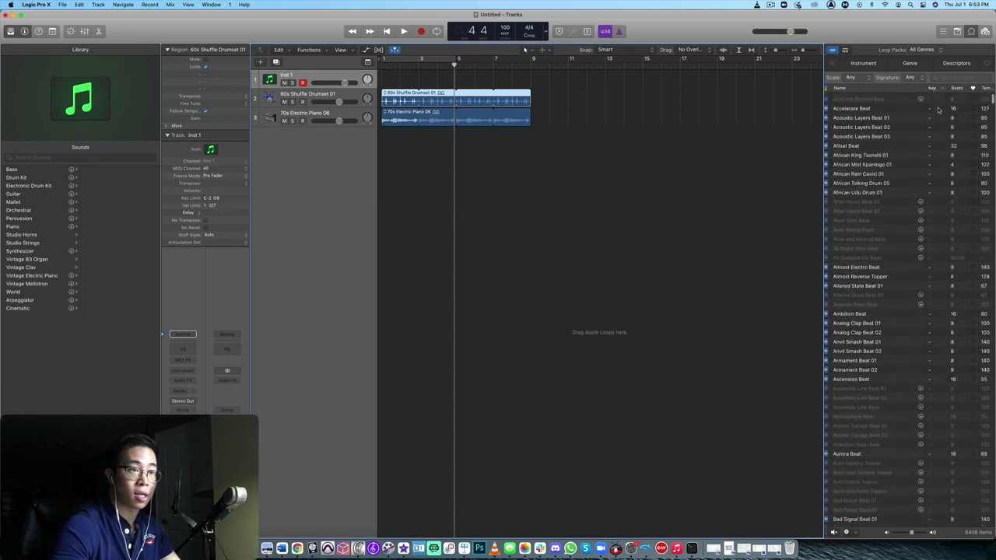
{"action": "scroll", "coordinate": [941, 178], "scroll_direction": "down", "scroll_amount": 3}
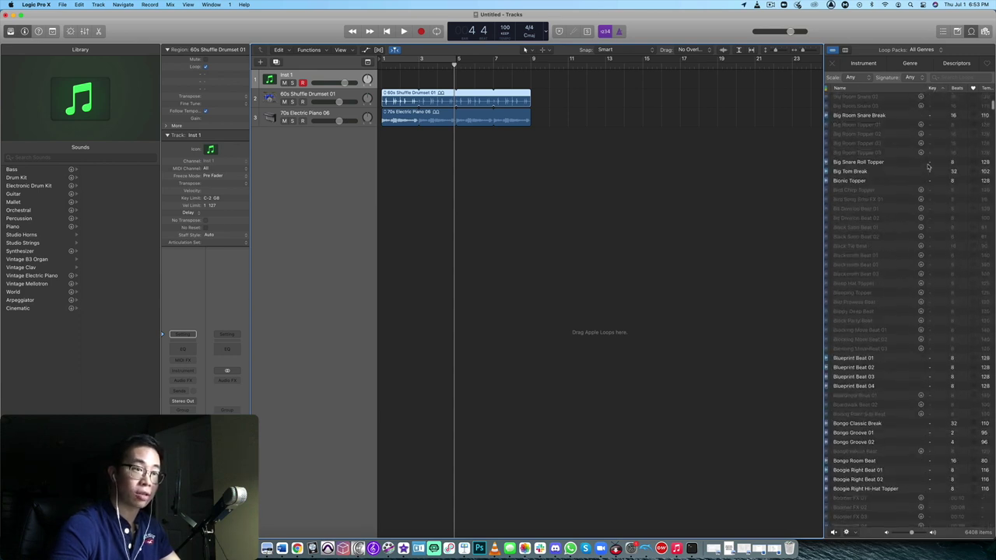
{"action": "scroll", "coordinate": [930, 179], "scroll_direction": "down", "scroll_amount": 12}
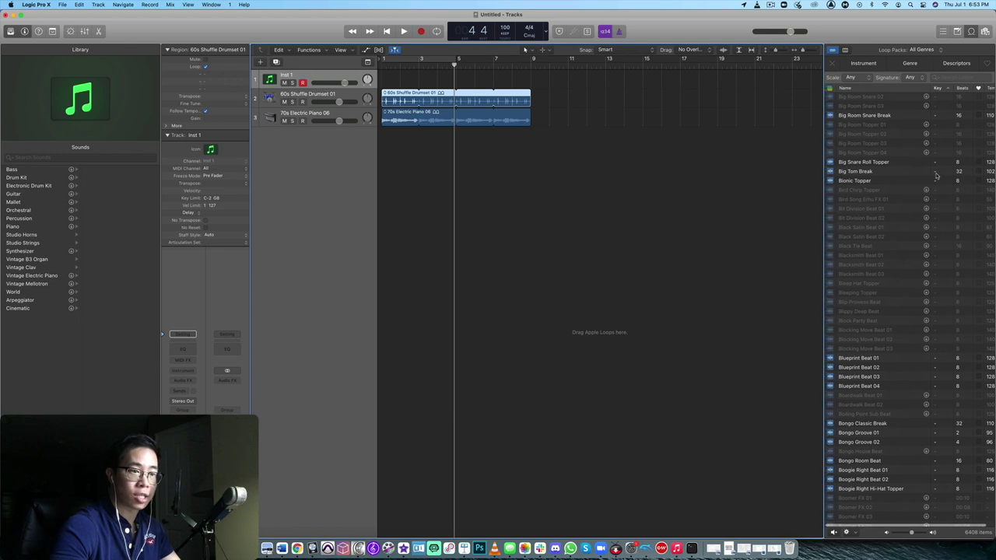
{"action": "mouse_move", "coordinate": [991, 119]}
{"action": "left_mouse_down"}
{"action": "mouse_move", "coordinate": [980, 225]}
{"action": "mouse_move", "coordinate": [987, 293]}
{"action": "left_mouse_up"}
{"action": "scroll", "coordinate": [986, 293], "scroll_direction": "down", "scroll_amount": 8}
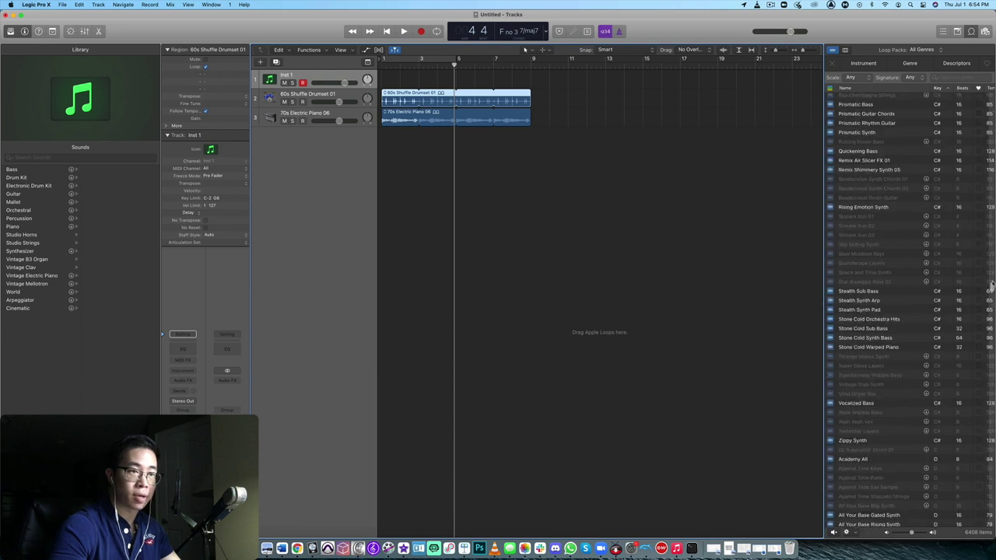
{"action": "left_click_drag", "start_coordinate": [991, 266], "coordinate": [949, 261]}
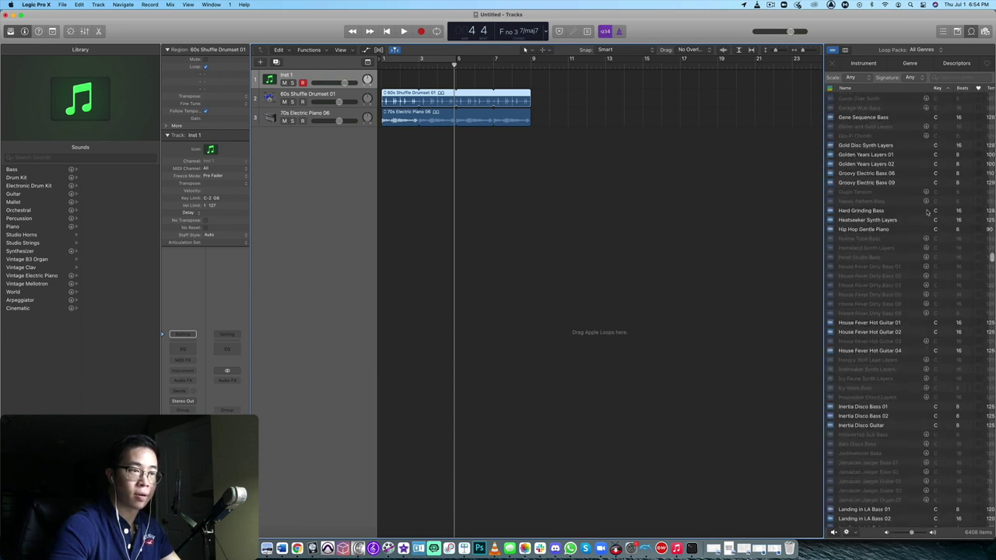
{"action": "scroll", "coordinate": [870, 234], "scroll_direction": "up", "scroll_amount": 3}
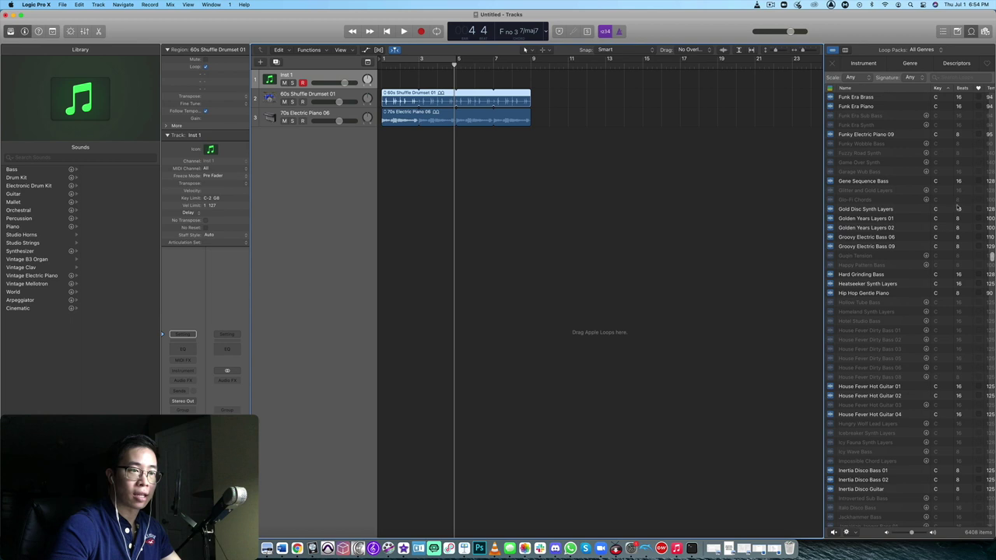
{"action": "left_click_drag", "start_coordinate": [871, 212], "coordinate": [459, 173]}
Audition the Gold Disc Synth Layers loop from bar 5, then delete its region.
{"action": "key", "text": "space"}
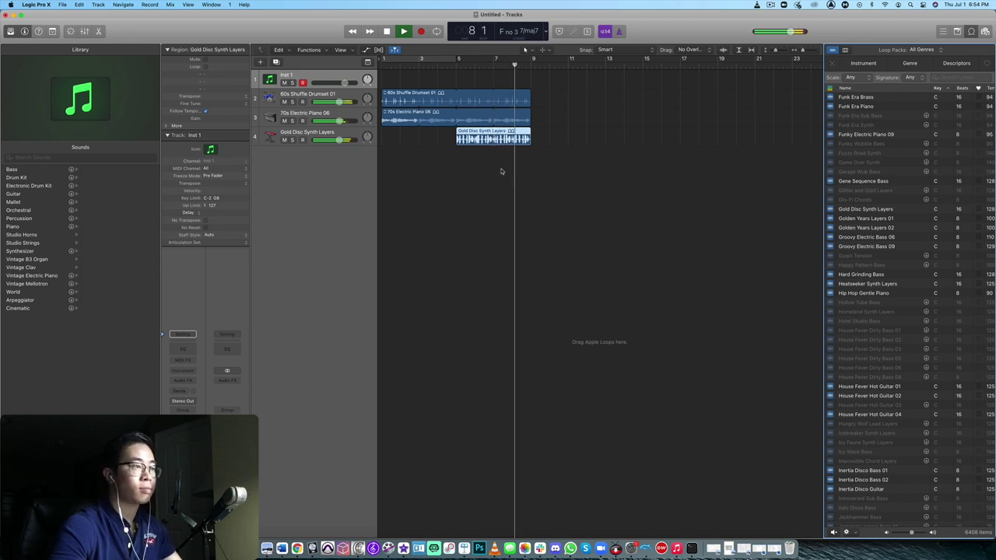
{"action": "key", "text": "space"}
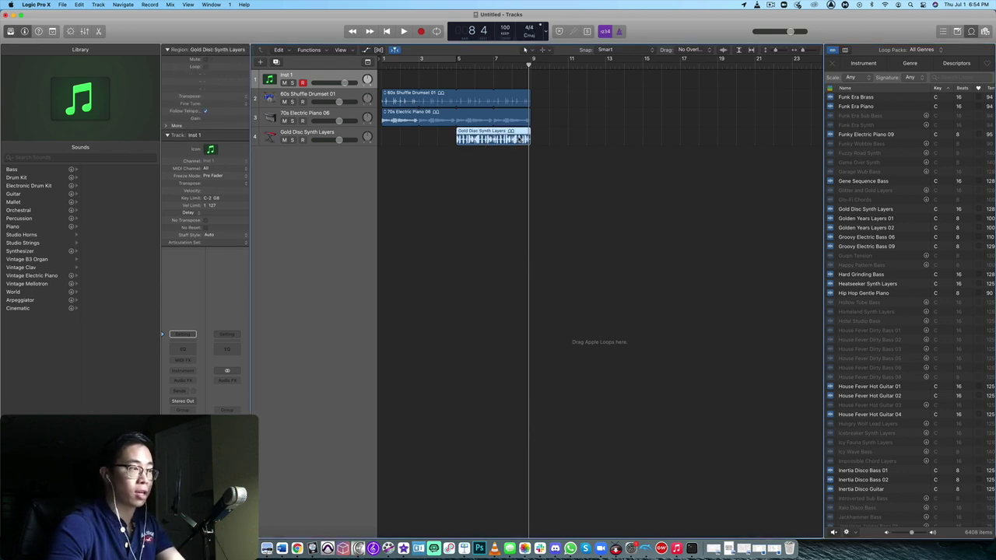
{"action": "key", "text": "Delete"}
Try the Hard Grinding Bass loop on track 4 at bar 5, then delete it too.
{"action": "left_click_drag", "start_coordinate": [863, 276], "coordinate": [458, 146]}
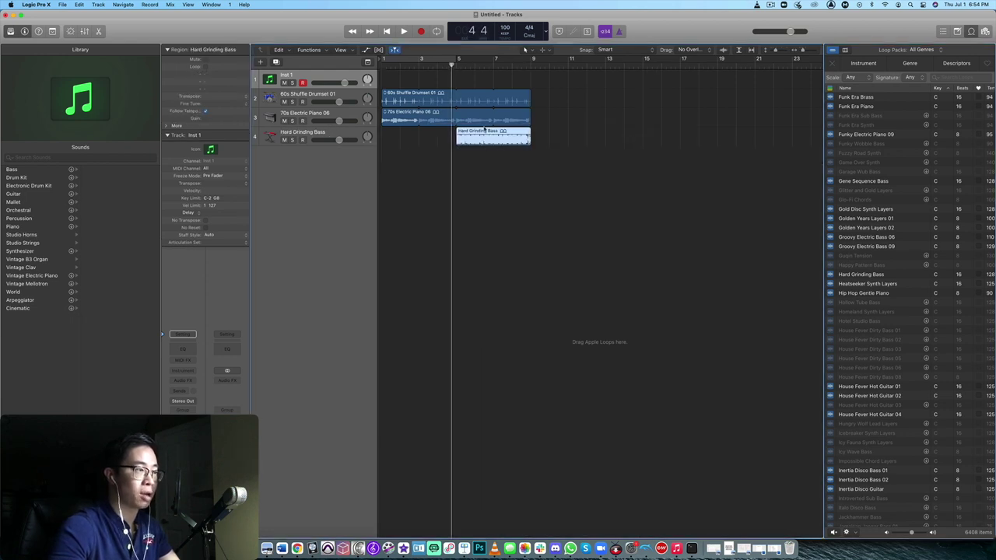
{"action": "key", "text": "space"}
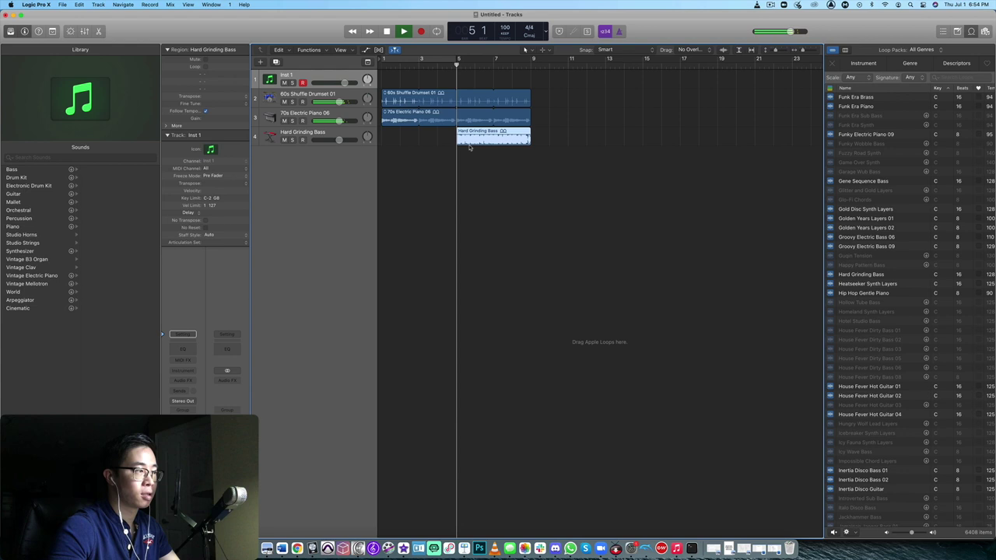
{"action": "mouse_move", "coordinate": [339, 141]}
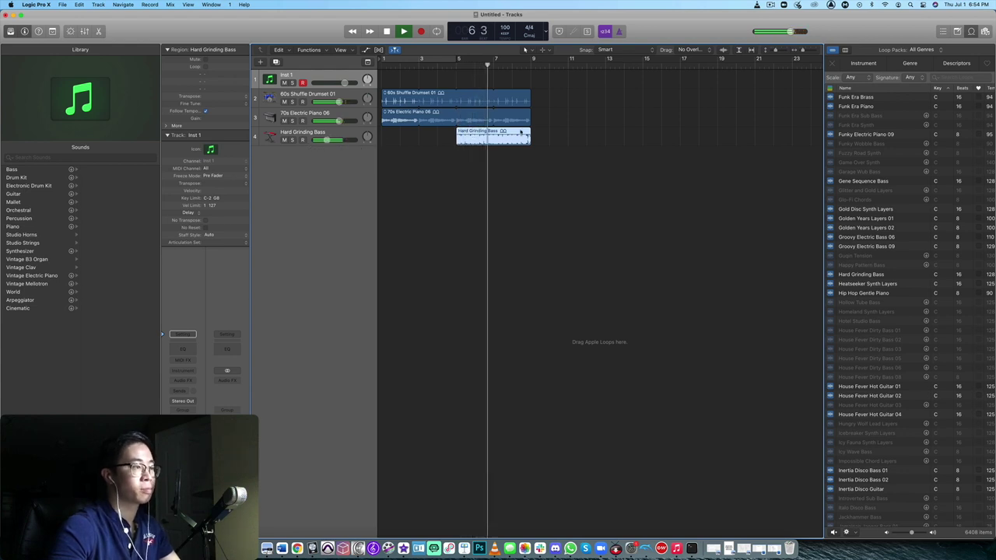
{"action": "key", "text": "space"}
{"action": "key", "text": "Delete"}
{"action": "scroll", "coordinate": [861, 235], "scroll_direction": "down", "scroll_amount": 4}
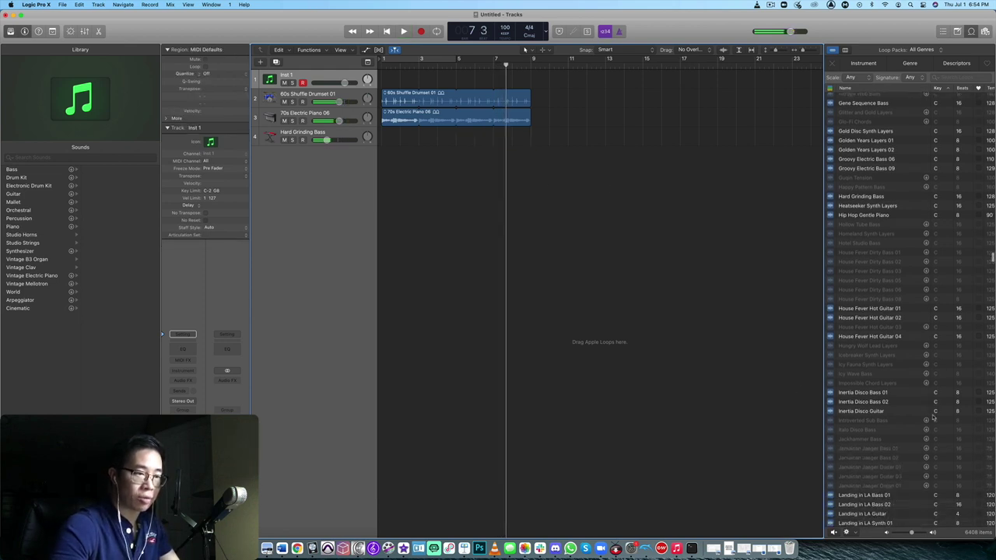
Place House Fever Hot Guitar 01 on track 4 at bar 5 and play it.
{"action": "left_click_drag", "start_coordinate": [833, 272], "coordinate": [458, 144]}
{"action": "key", "text": "space"}
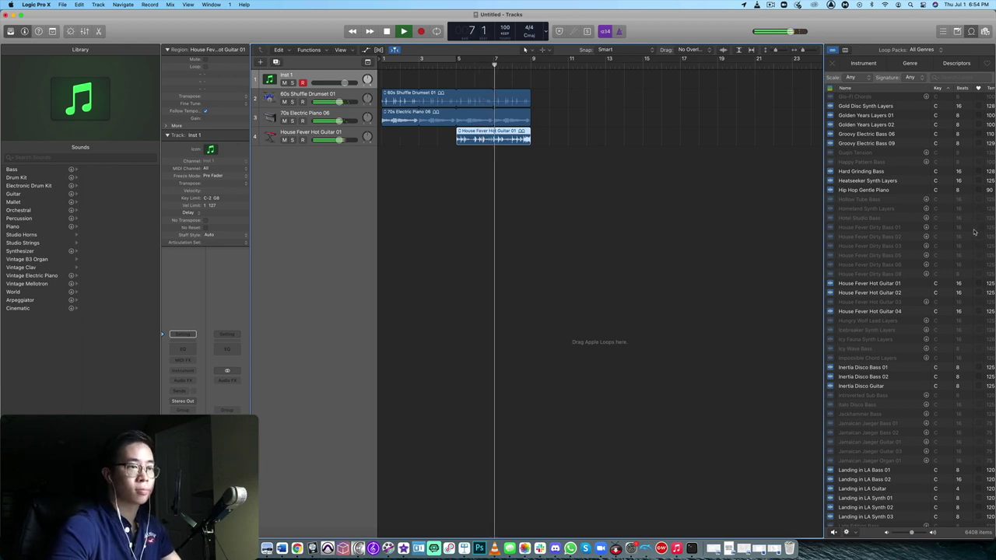
{"action": "scroll", "coordinate": [941, 232], "scroll_direction": "up", "scroll_amount": 5}
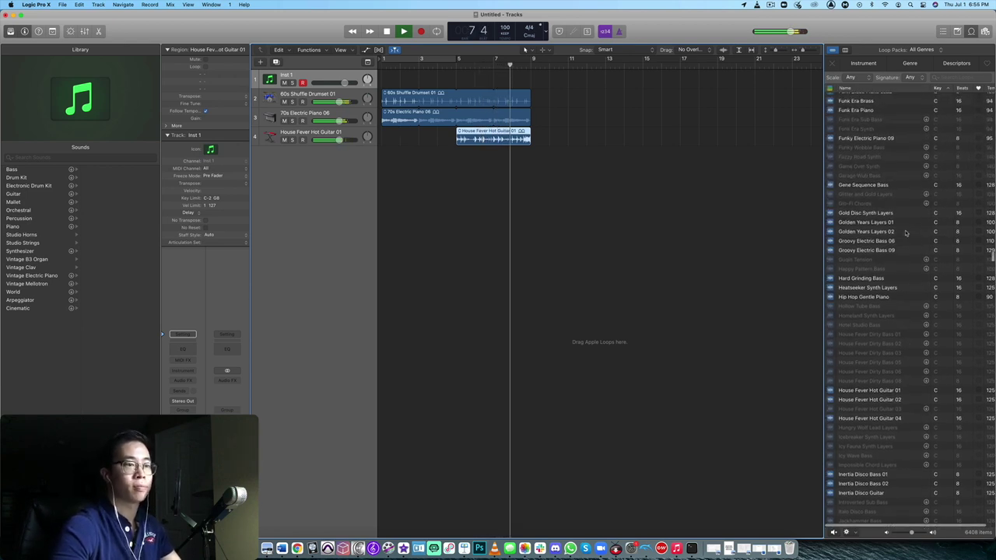
{"action": "scroll", "coordinate": [905, 233], "scroll_direction": "down", "scroll_amount": 10}
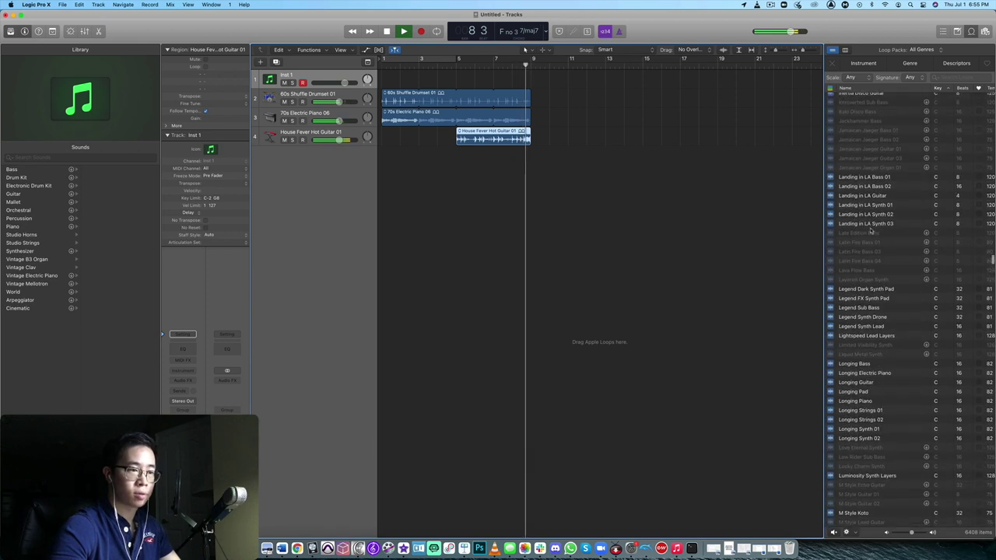
{"action": "key", "text": "space"}
Marquee-select the three regions together, then clear the selection.
{"action": "left_click_drag", "start_coordinate": [534, 137], "coordinate": [445, 143]}
{"action": "left_click", "coordinate": [623, 209]}
{"action": "scroll", "coordinate": [898, 242], "scroll_direction": "up", "scroll_amount": 15}
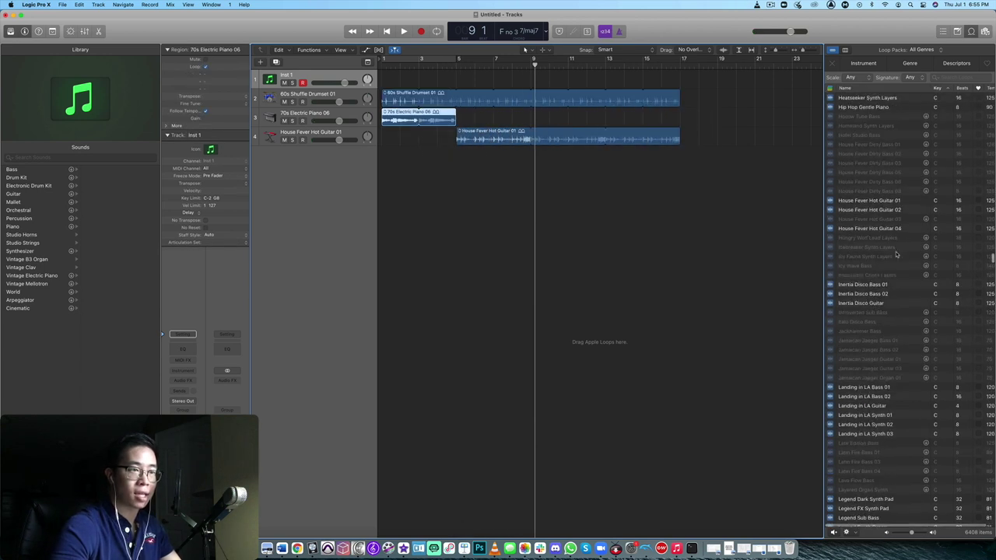
{"action": "scroll", "coordinate": [895, 254], "scroll_direction": "down", "scroll_amount": 20}
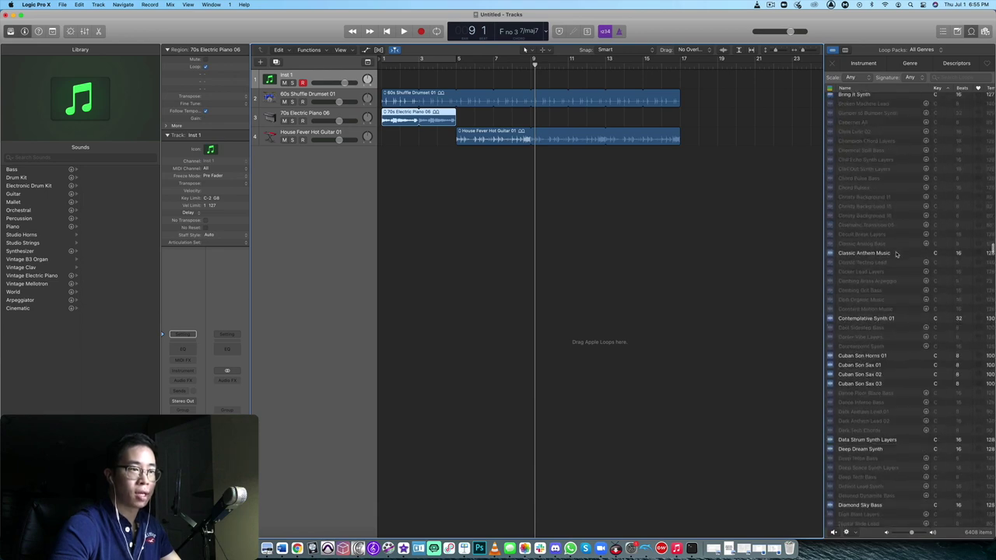
{"action": "scroll", "coordinate": [895, 253], "scroll_direction": "up", "scroll_amount": 20}
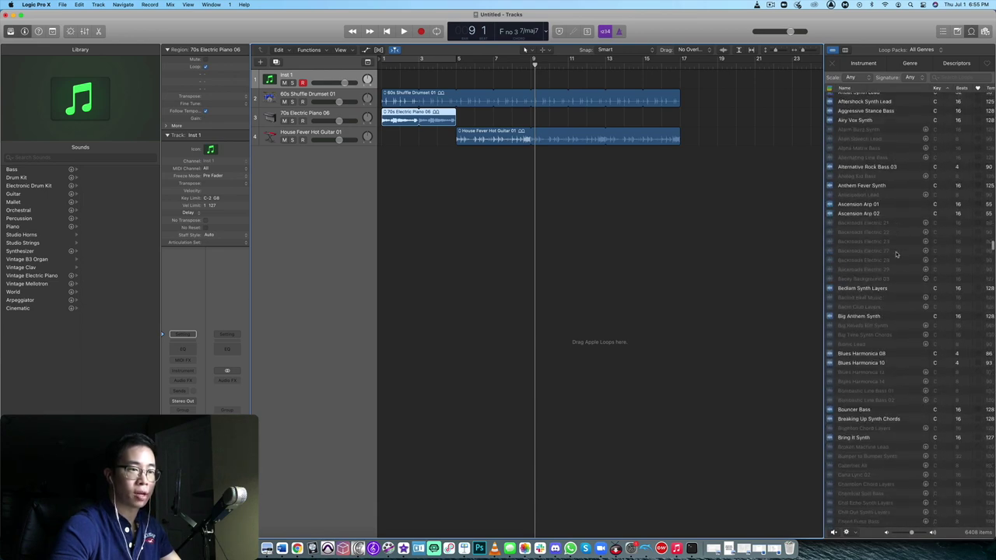
Drop Classic Anthem Music on track 3 at bar 5 after the piano and play it.
{"action": "left_click_drag", "start_coordinate": [869, 211], "coordinate": [456, 129]}
{"action": "left_click", "coordinate": [446, 67]}
{"action": "key", "text": "space"}
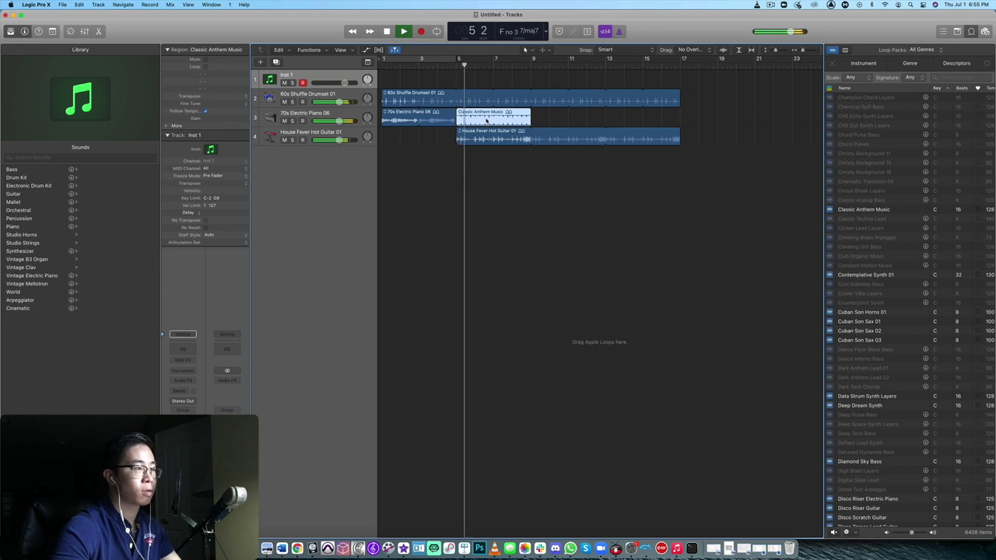
Lower track 3's volume fader and loop the Classic Anthem Music region to bar 17.
{"action": "left_click_drag", "start_coordinate": [337, 122], "coordinate": [332, 122]}
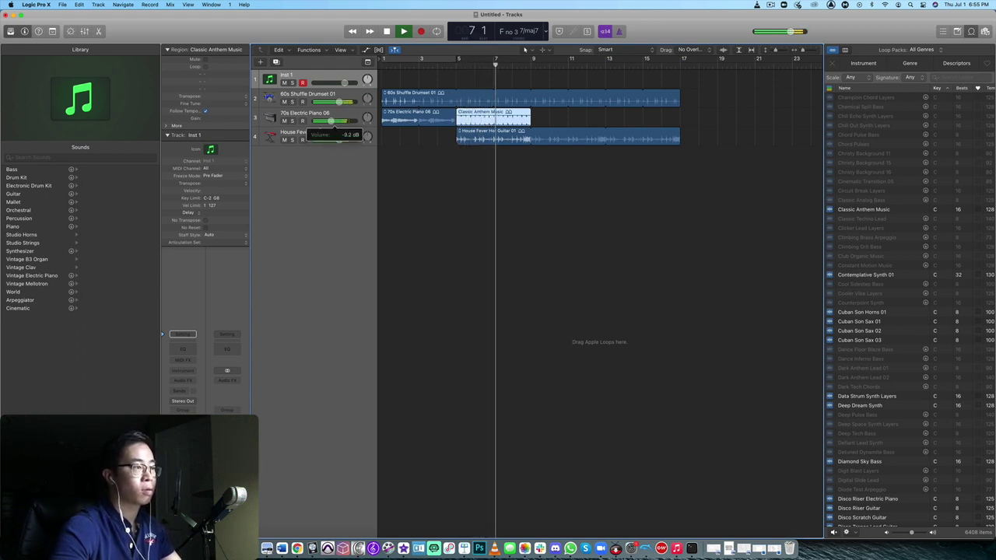
{"action": "left_click_drag", "start_coordinate": [529, 113], "coordinate": [678, 123]}
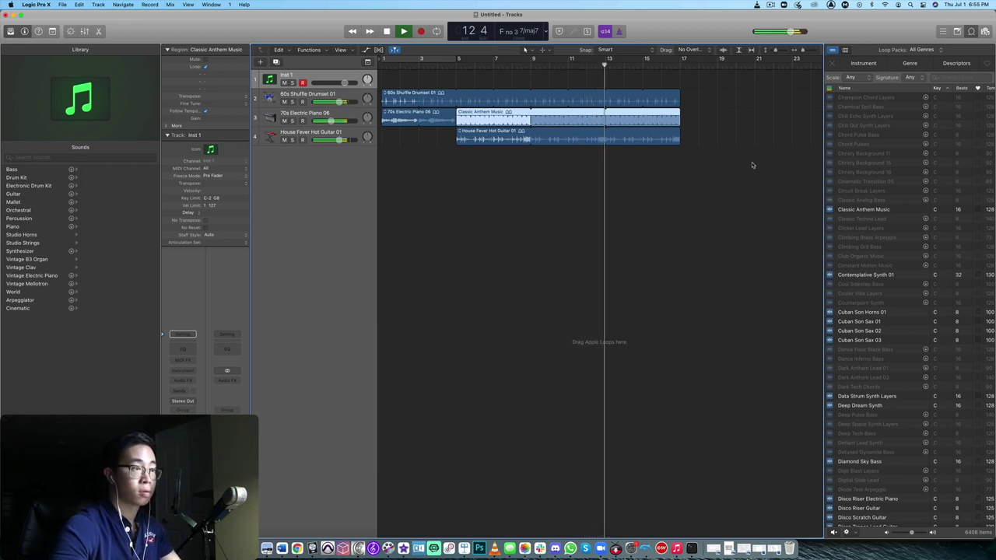
{"action": "key", "text": "space"}
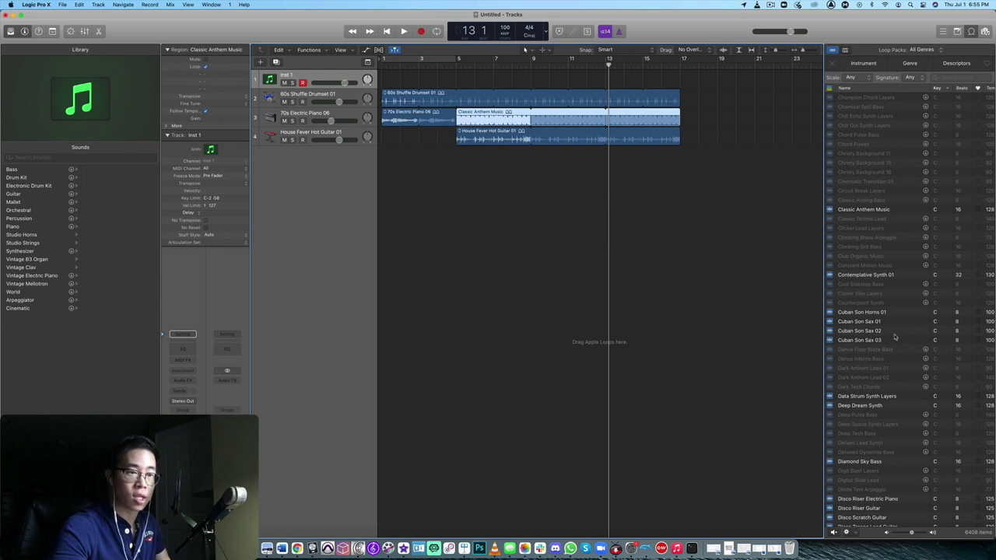
Search the Apple Loops library for 'piano' loops.
{"action": "scroll", "coordinate": [840, 335], "scroll_direction": "down", "scroll_amount": 20}
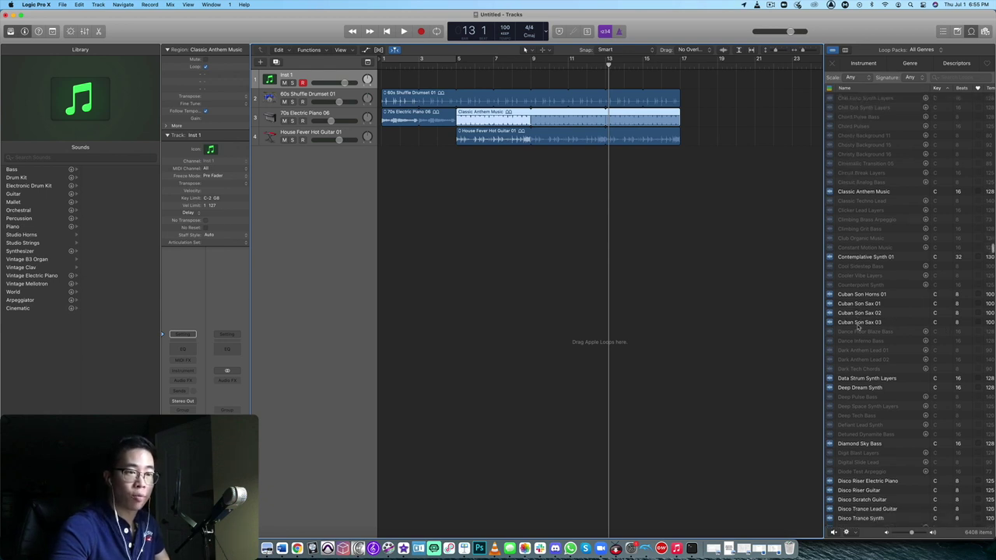
{"action": "scroll", "coordinate": [991, 250], "scroll_direction": "down", "scroll_amount": 1}
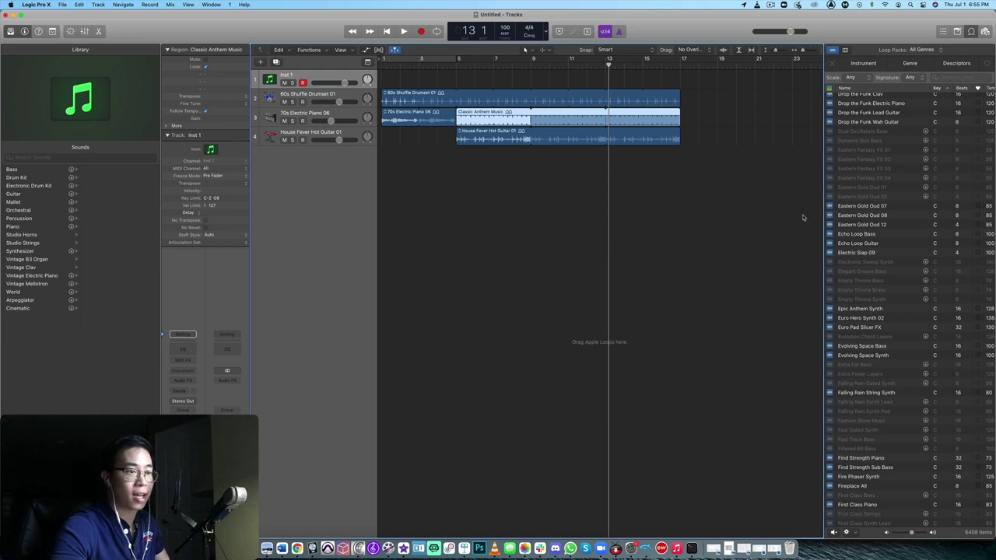
{"action": "left_click", "coordinate": [952, 76]}
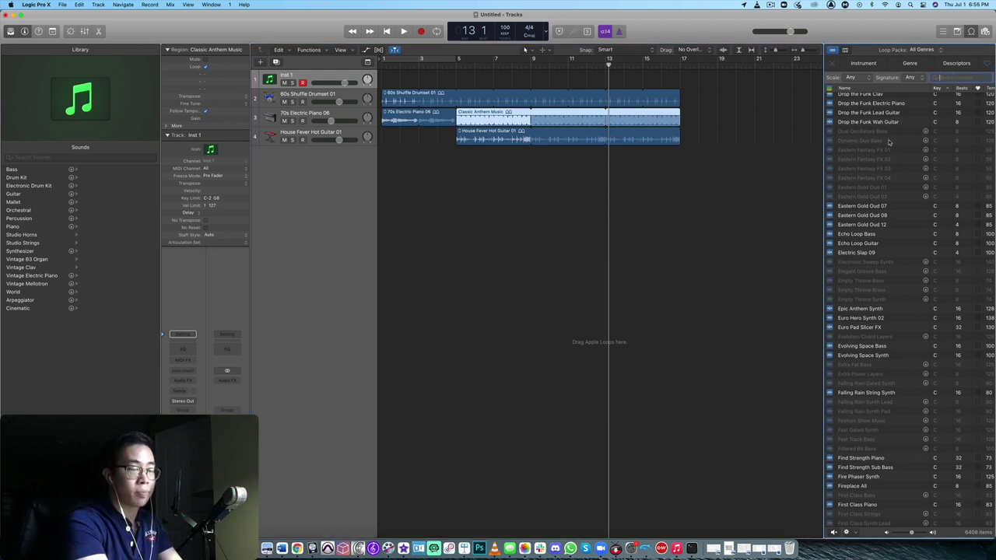
{"action": "key", "text": "Return"}
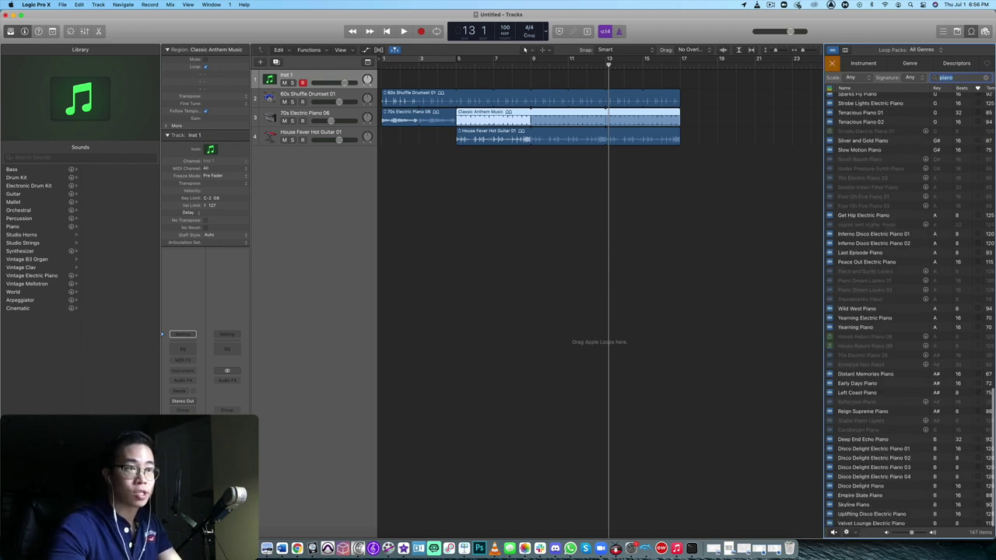
Browse the 147 piano loop results, then close the Apple Loops browser.
{"action": "scroll", "coordinate": [886, 187], "scroll_direction": "up", "scroll_amount": 5}
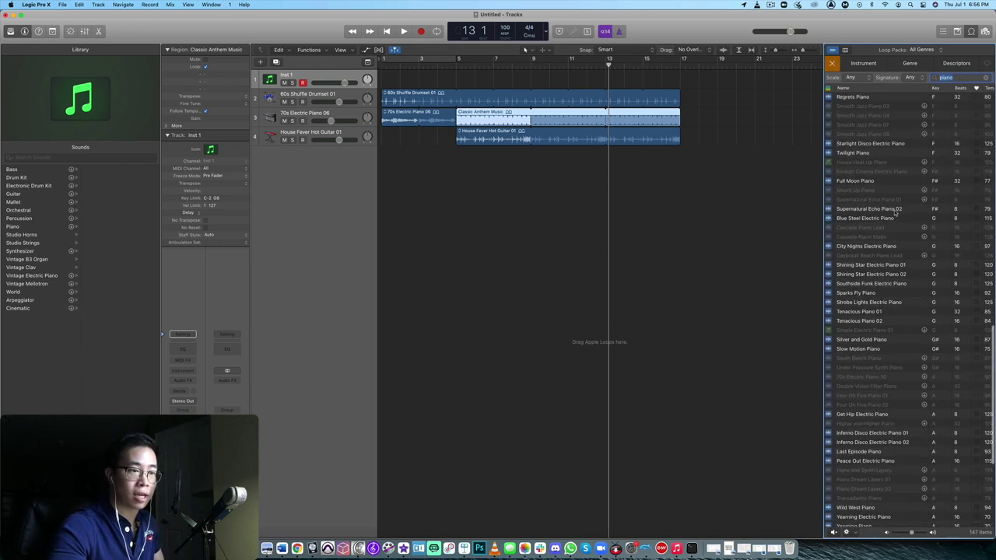
{"action": "scroll", "coordinate": [895, 212], "scroll_direction": "down", "scroll_amount": 3}
{"action": "scroll", "coordinate": [874, 274], "scroll_direction": "down", "scroll_amount": 2}
{"action": "scroll", "coordinate": [873, 233], "scroll_direction": "up", "scroll_amount": 3}
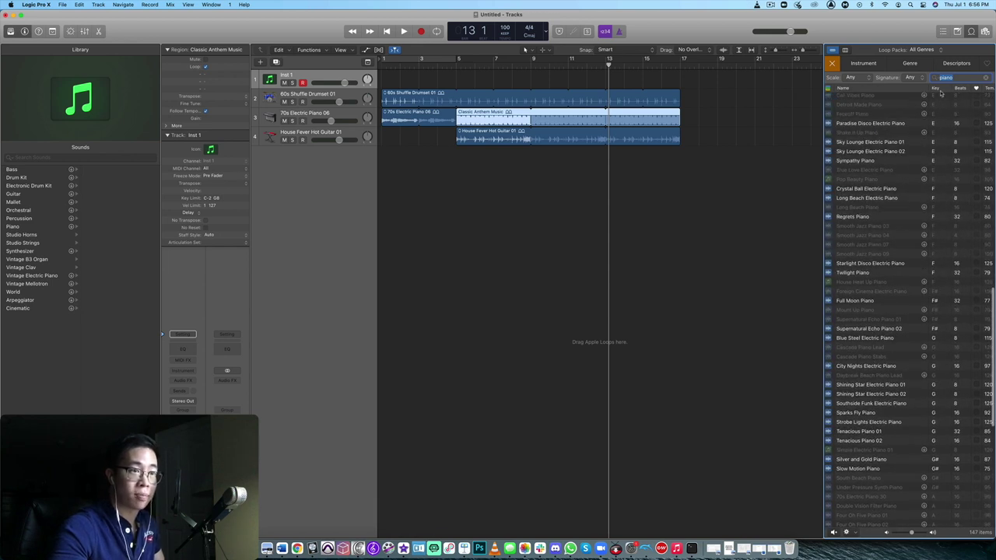
{"action": "scroll", "coordinate": [879, 233], "scroll_direction": "up", "scroll_amount": 10}
{"action": "scroll", "coordinate": [876, 184], "scroll_direction": "up", "scroll_amount": 9}
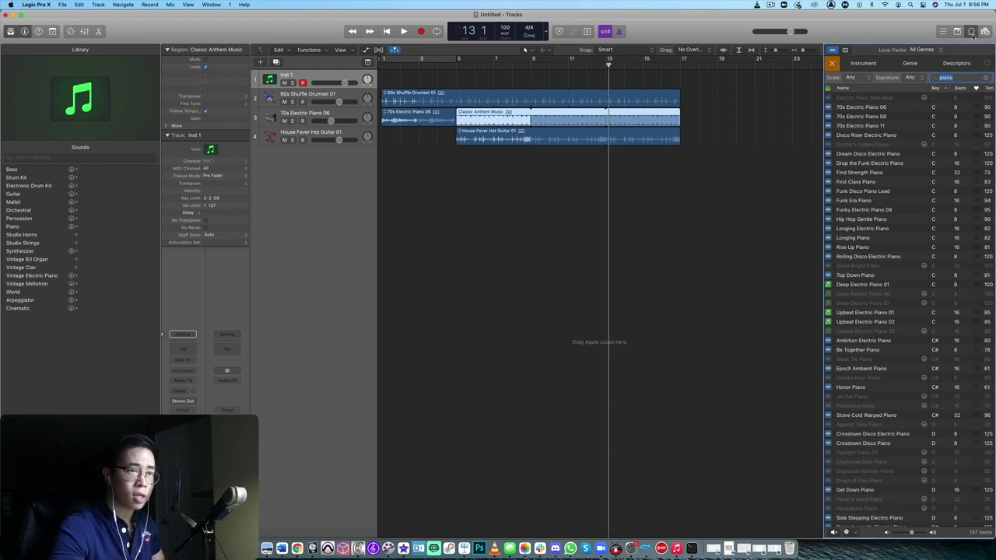
{"action": "left_click", "coordinate": [971, 32]}
Delete all four loop regions and the drum, piano and guitar tracks.
{"action": "left_click_drag", "start_coordinate": [644, 223], "coordinate": [388, 85]}
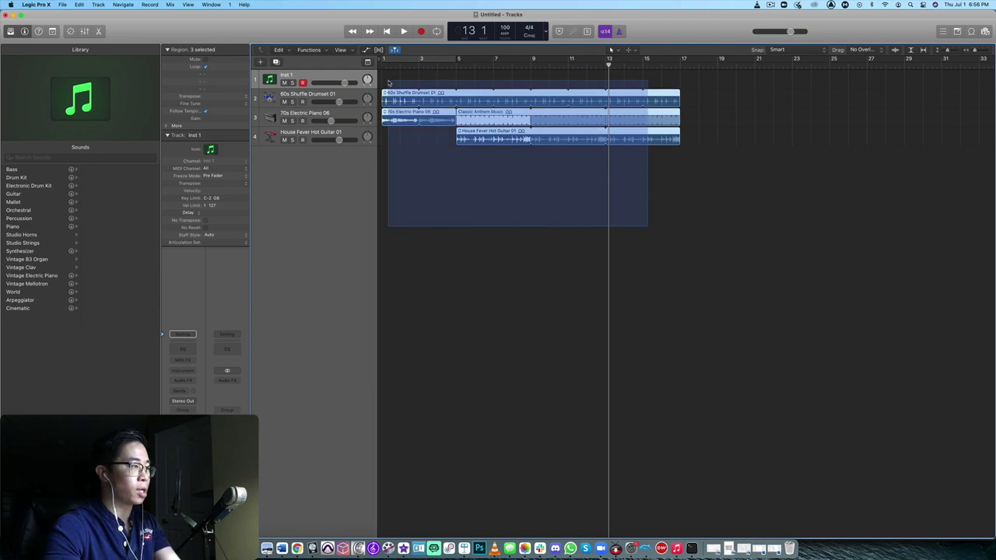
{"action": "key", "text": "Delete"}
{"action": "left_click", "coordinate": [324, 134], "text": "shift"}
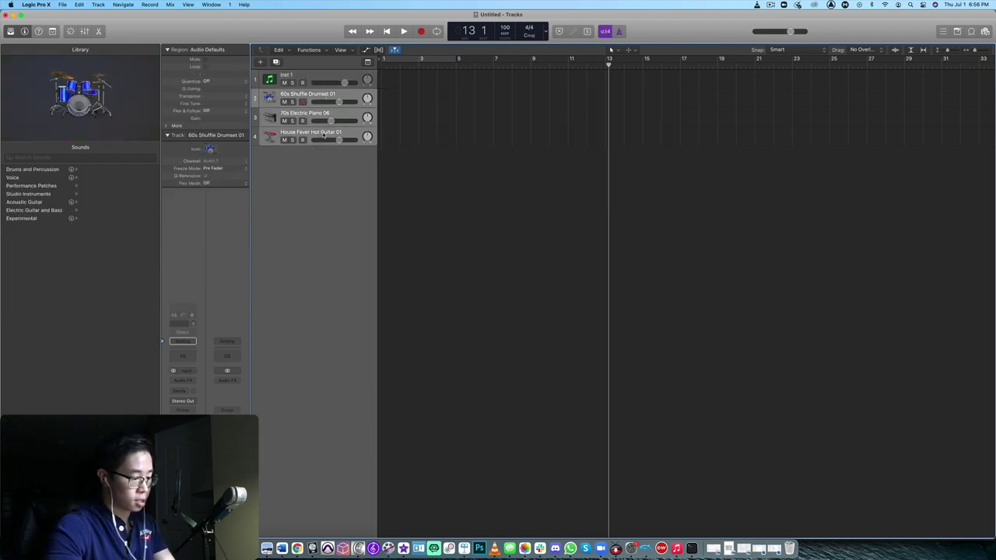
{"action": "key", "text": "super+BackSpace"}
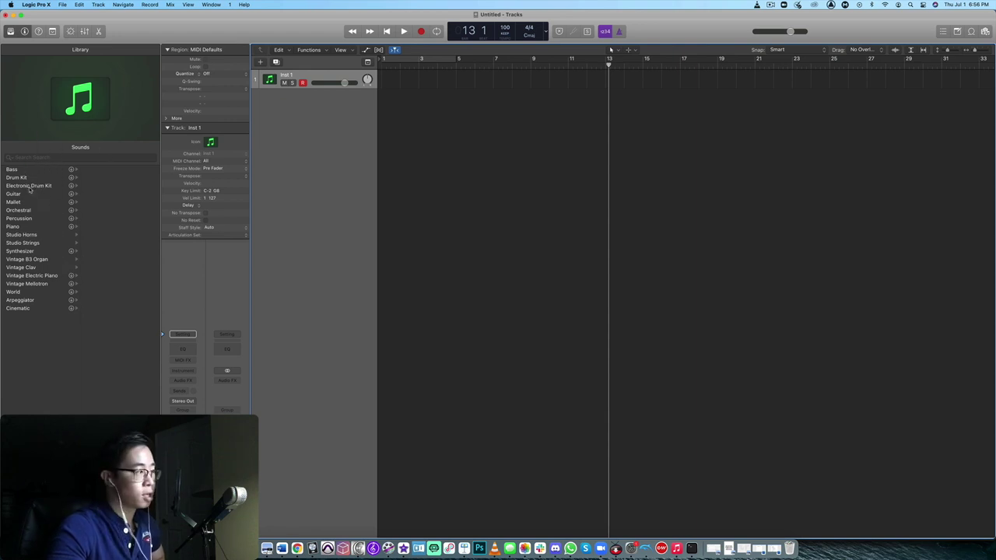
Load the Grand Piano and Pad patch from the Piano category.
{"action": "left_click", "coordinate": [34, 227]}
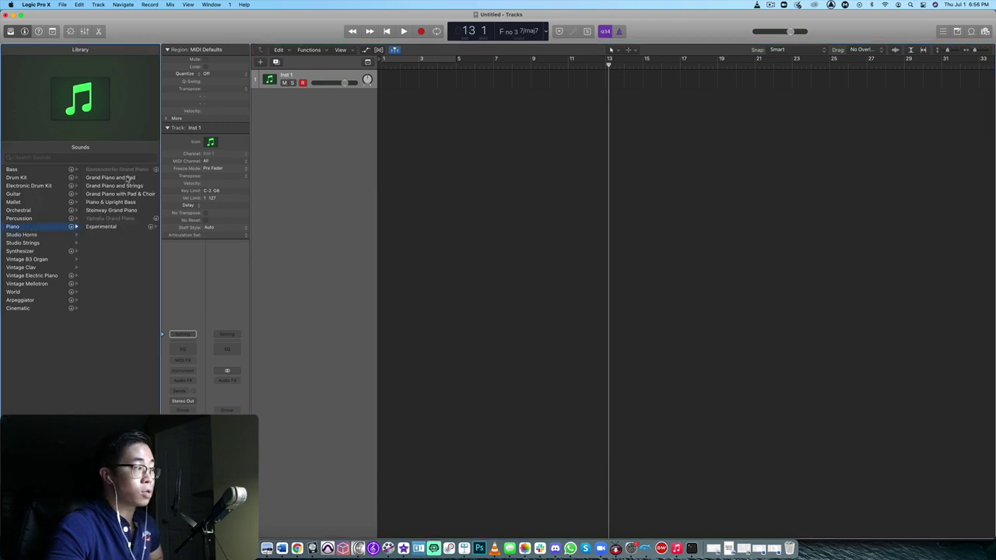
{"action": "left_click", "coordinate": [122, 178]}
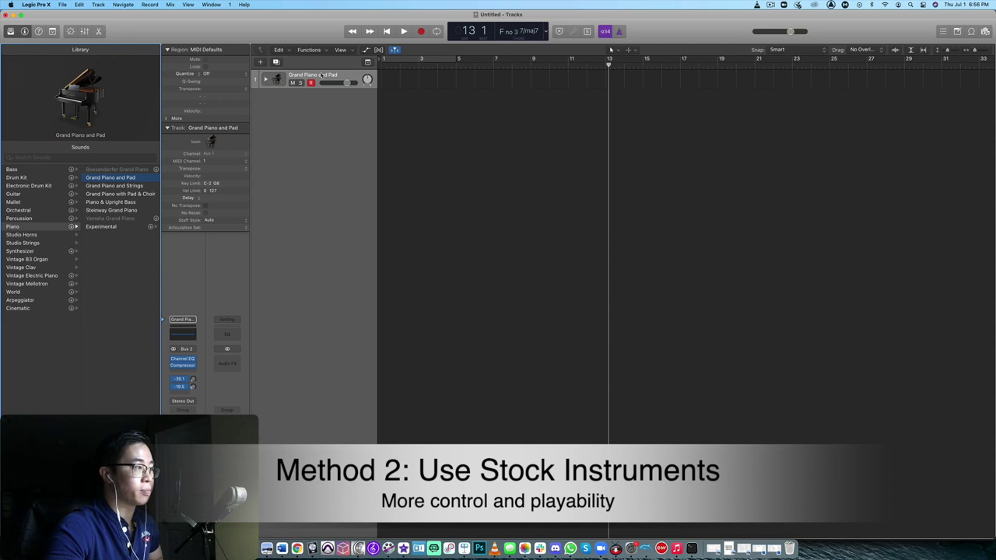
{"action": "left_click", "coordinate": [265, 79]}
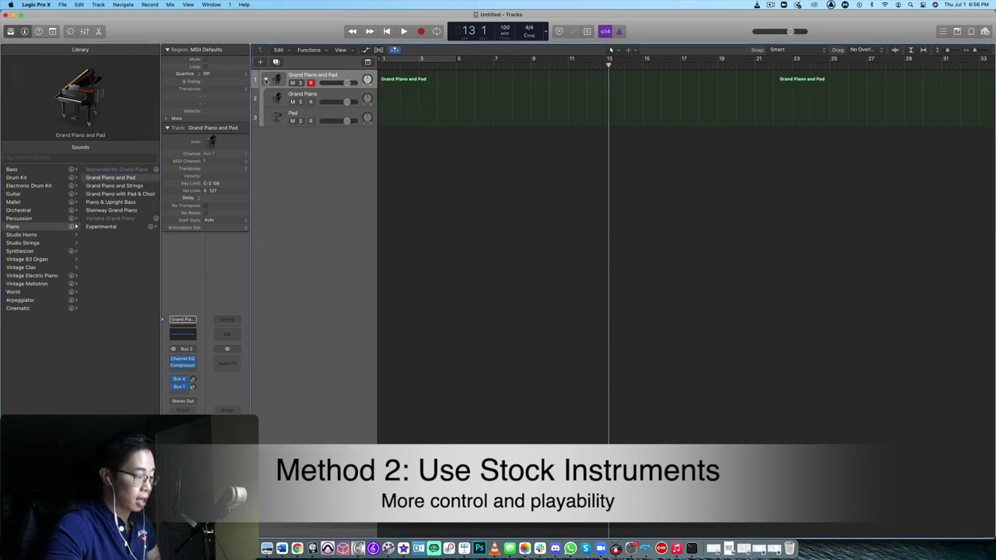
{"action": "left_click", "coordinate": [265, 79]}
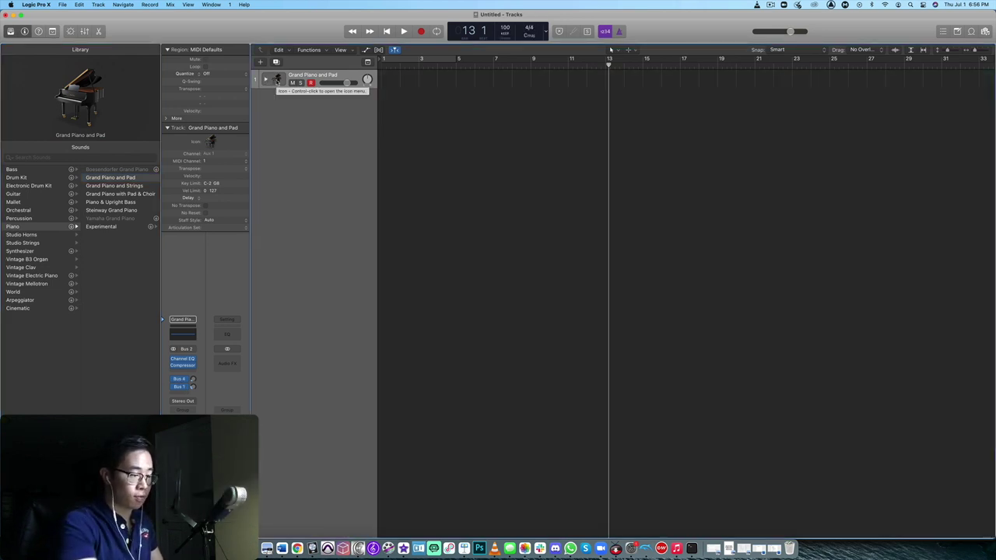
Record a piano part spanning bars 2–8 from the start, then show the global tracks.
{"action": "key", "text": "XF86AudioRaiseVolume"}
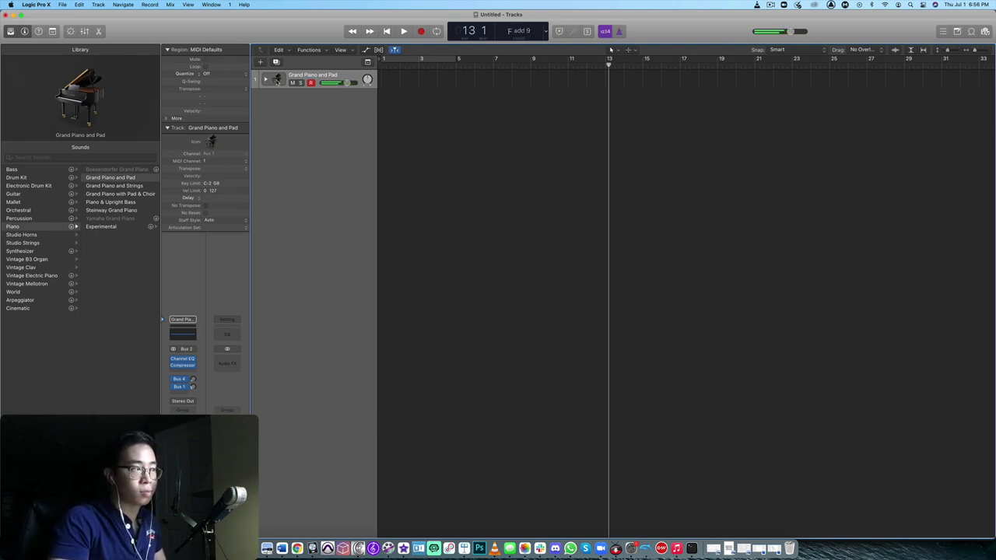
{"action": "key", "text": "Return"}
{"action": "key", "text": "r"}
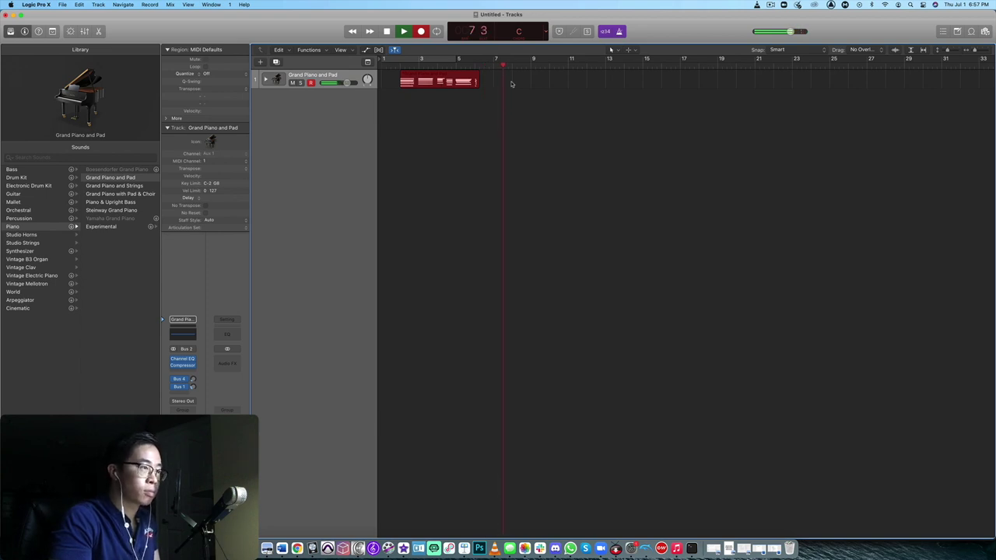
{"action": "key", "text": "space"}
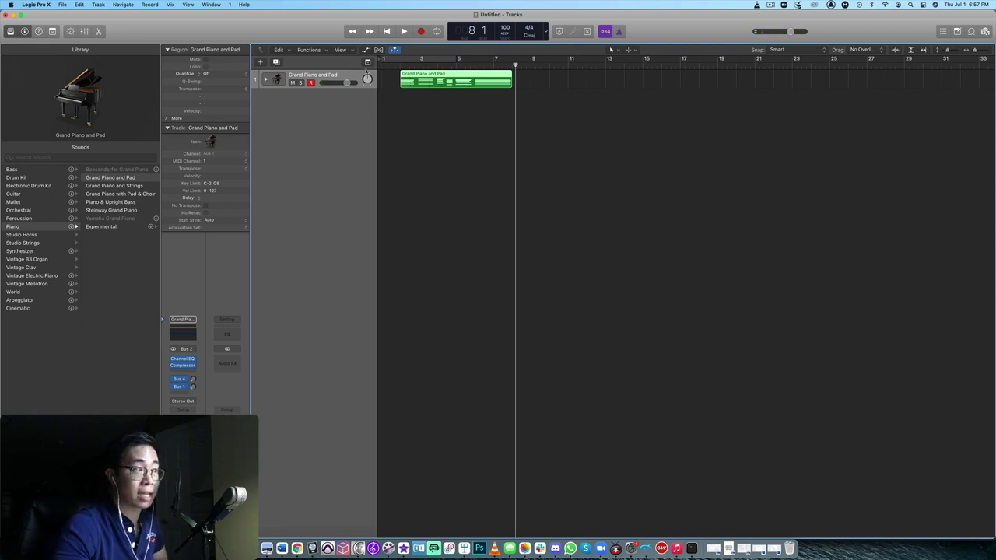
{"action": "left_click", "coordinate": [367, 62]}
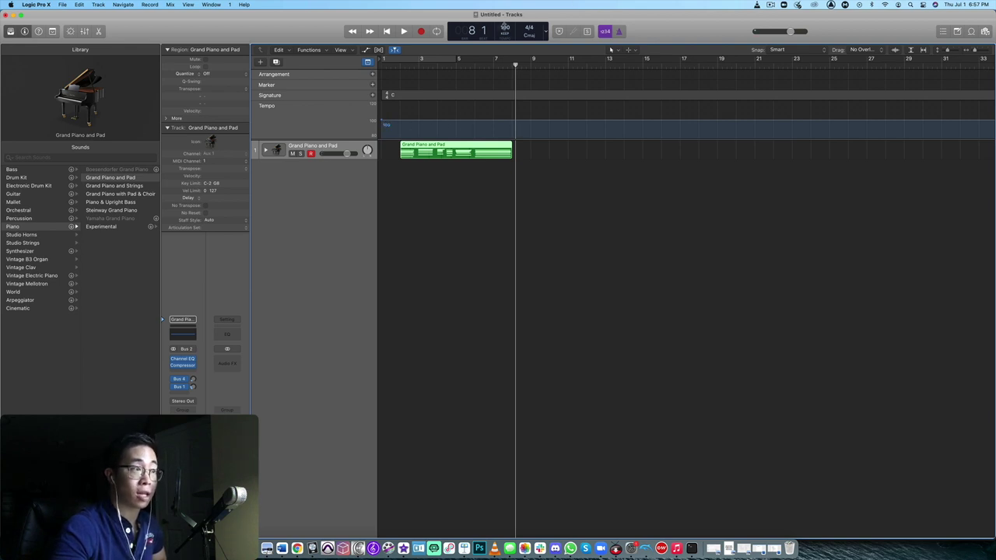
Check the time signature and key lists, keeping the project in C major.
{"action": "left_click", "coordinate": [532, 31]}
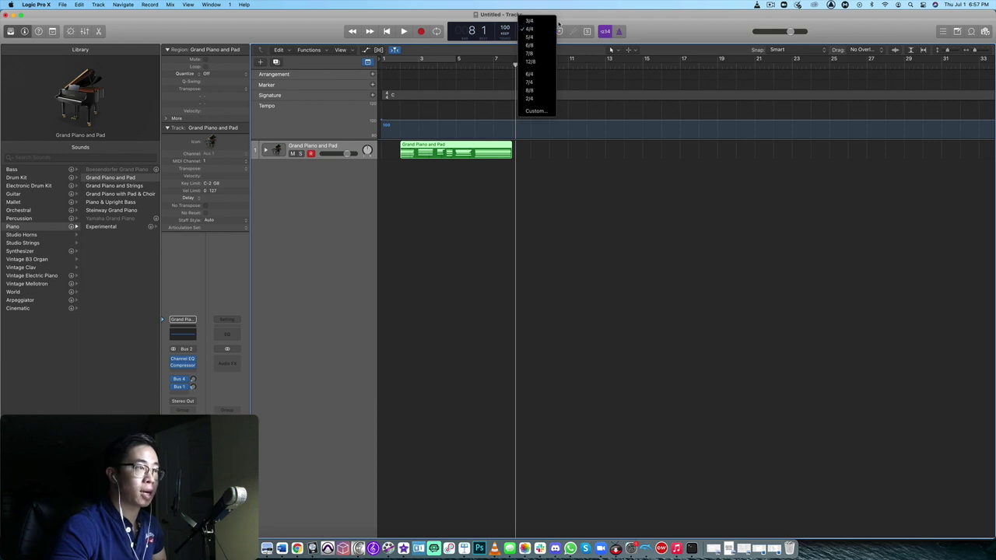
{"action": "key", "text": "Escape"}
{"action": "left_click", "coordinate": [532, 36]}
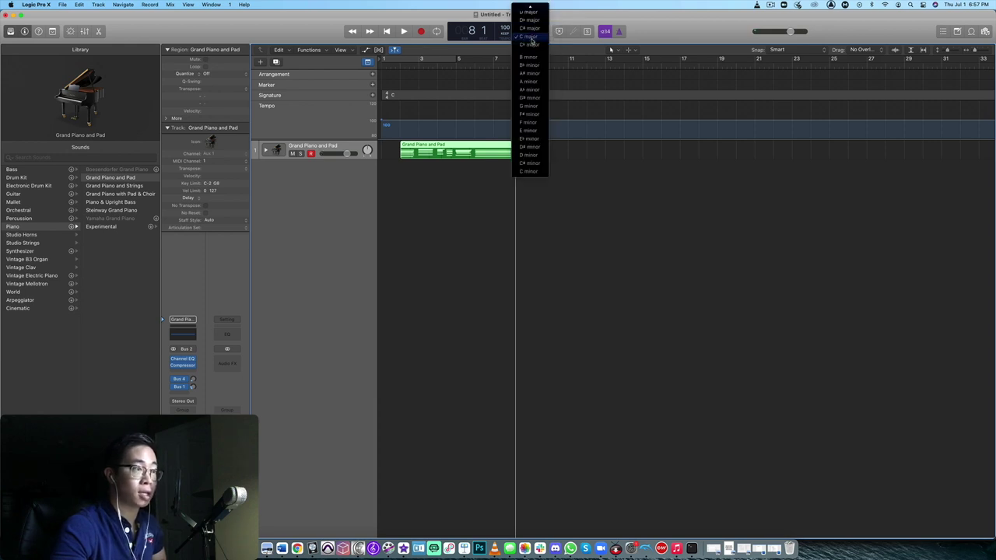
{"action": "key", "text": "Escape"}
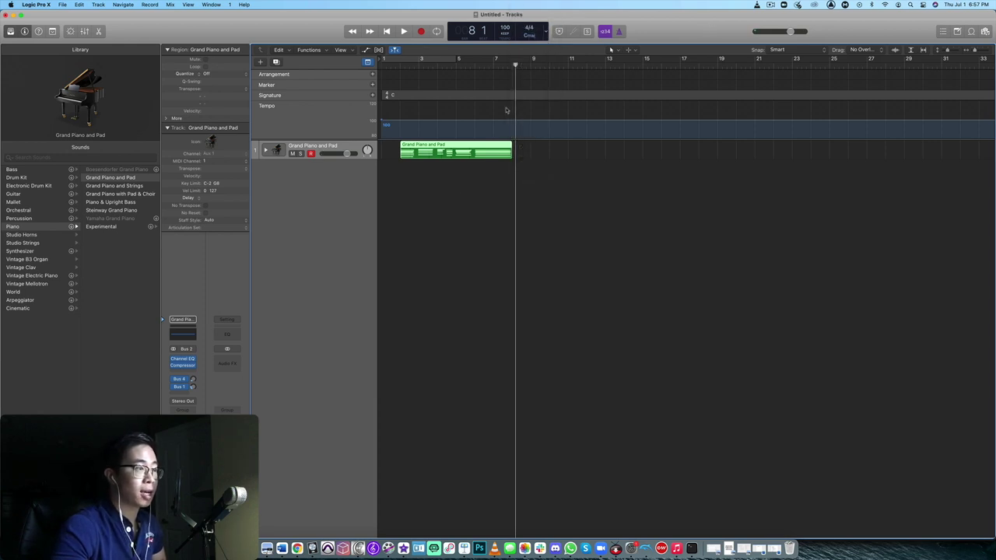
Add tempo points at bars 5 and 8, drop the bar-8 tempo to 70, and audition it.
{"action": "left_click", "coordinate": [455, 123]}
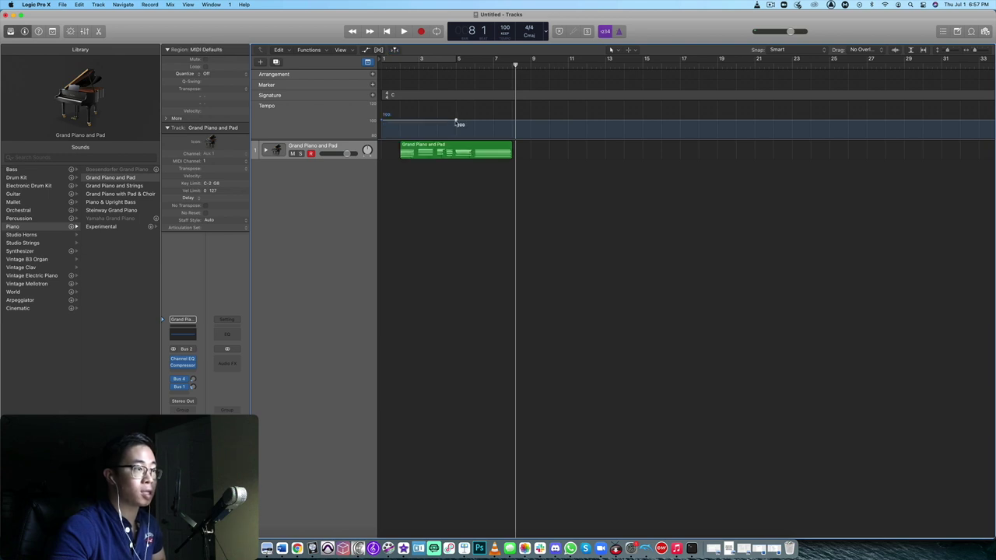
{"action": "left_click", "coordinate": [509, 123]}
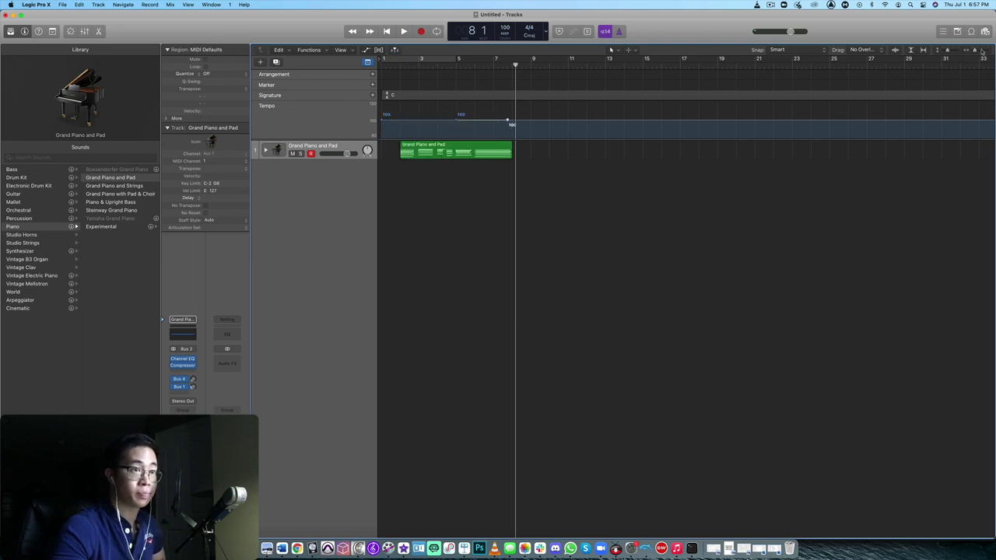
{"action": "key", "text": "super+Left"}
{"action": "key", "text": "super+Right"}
{"action": "key", "text": "super+Right"}
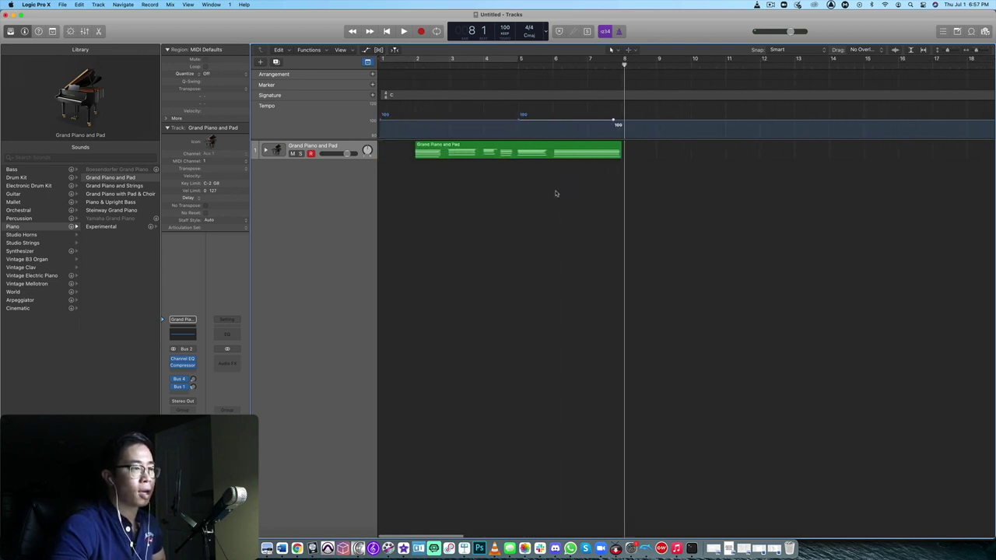
{"action": "left_click_drag", "start_coordinate": [615, 122], "coordinate": [615, 152]}
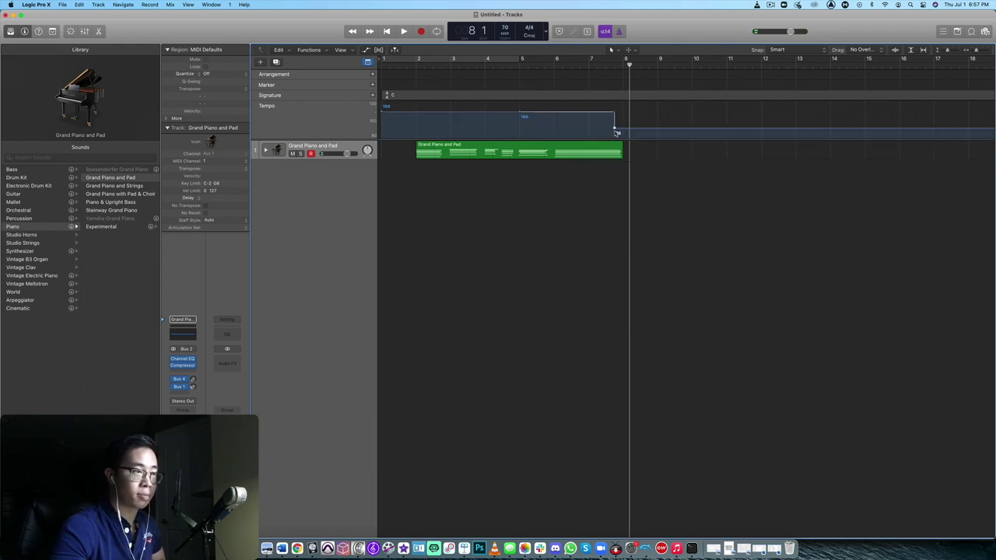
{"action": "key", "text": "comma"}
{"action": "key", "text": "space"}
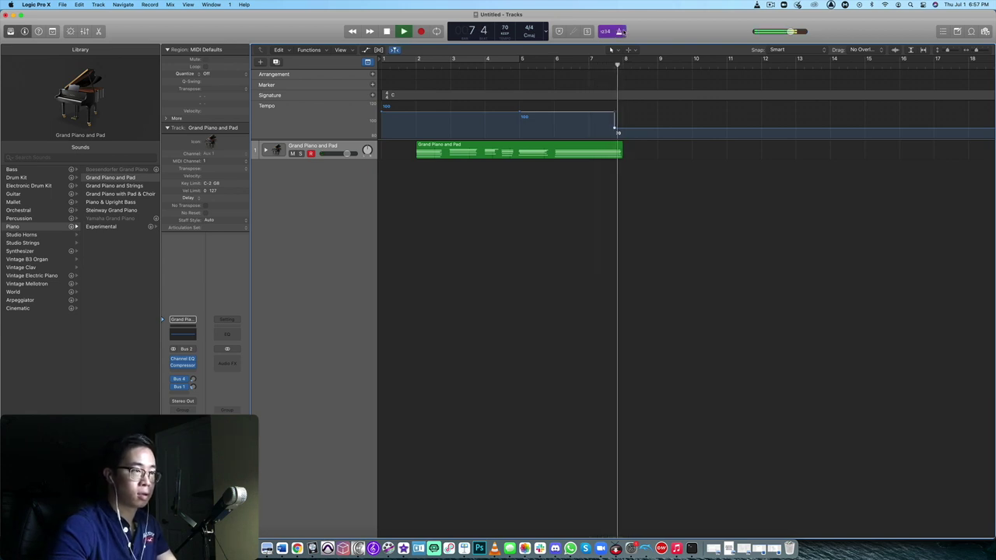
{"action": "key", "text": "space"}
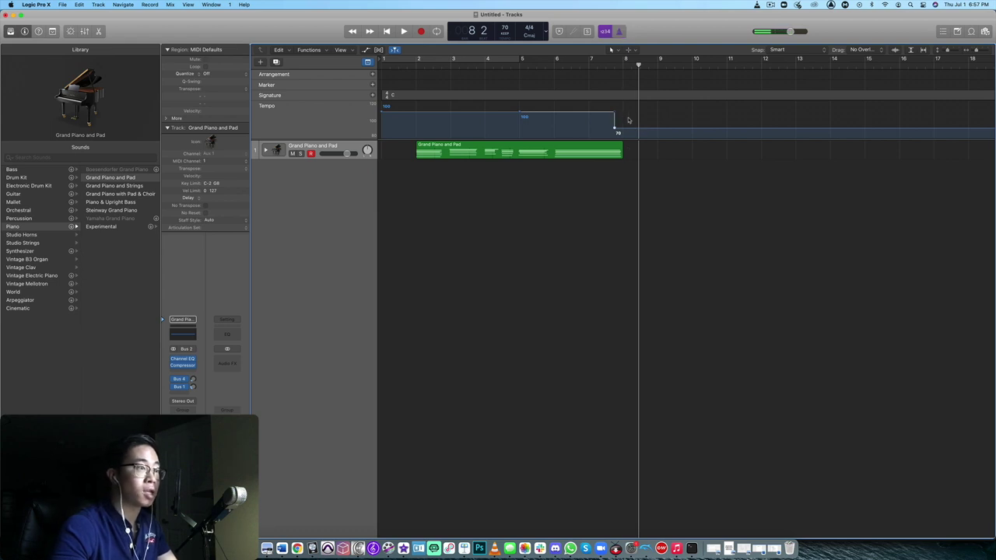
Curve the 100-to-70 tempo ramp into a gradual slowdown, play it, and select the Pad subtrack.
{"action": "left_click_drag", "start_coordinate": [614, 115], "coordinate": [567, 120]}
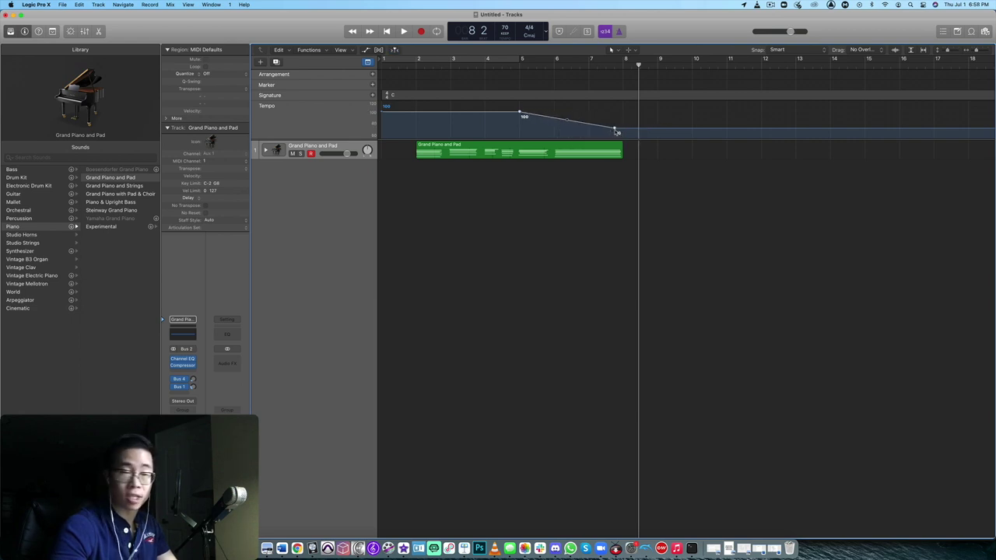
{"action": "key", "text": "space"}
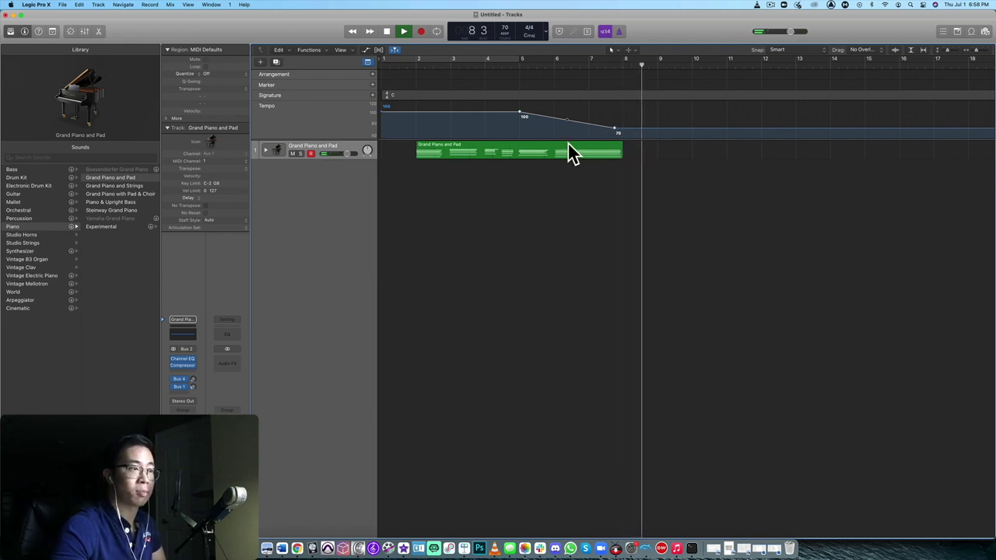
{"action": "key", "text": "space"}
{"action": "left_click", "coordinate": [264, 150]}
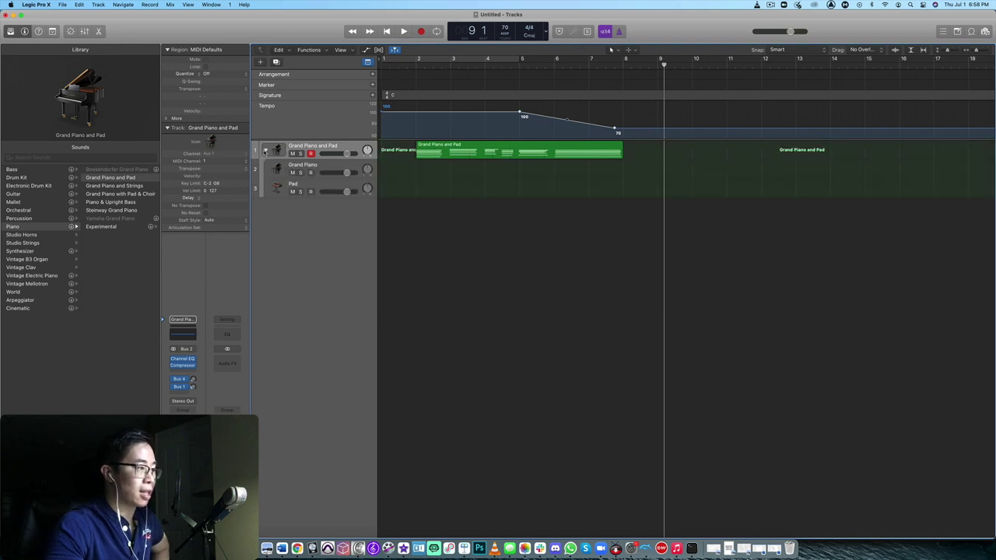
{"action": "left_click", "coordinate": [311, 185]}
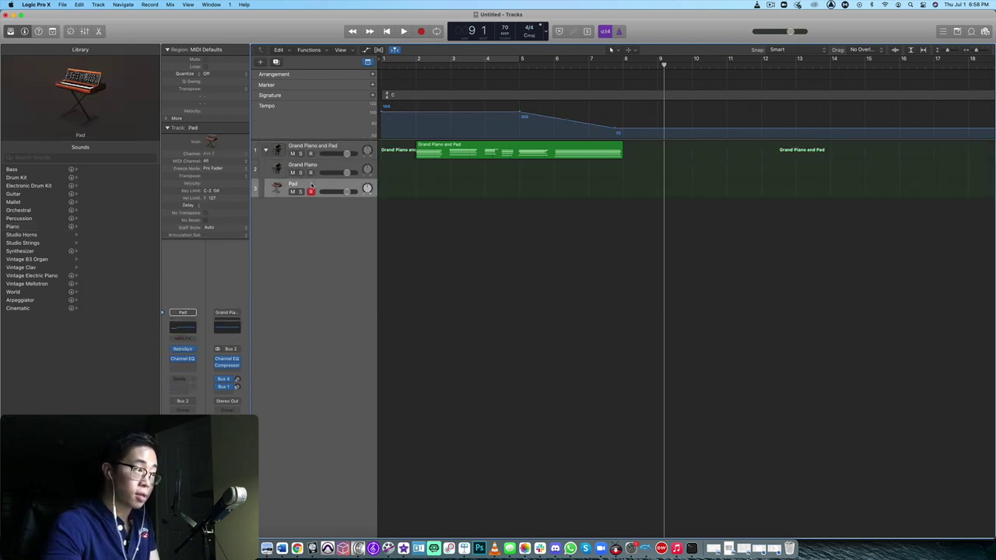
Collapse the piano stack and add a new empty software instrument track, Inst 3.
{"action": "left_click", "coordinate": [317, 167]}
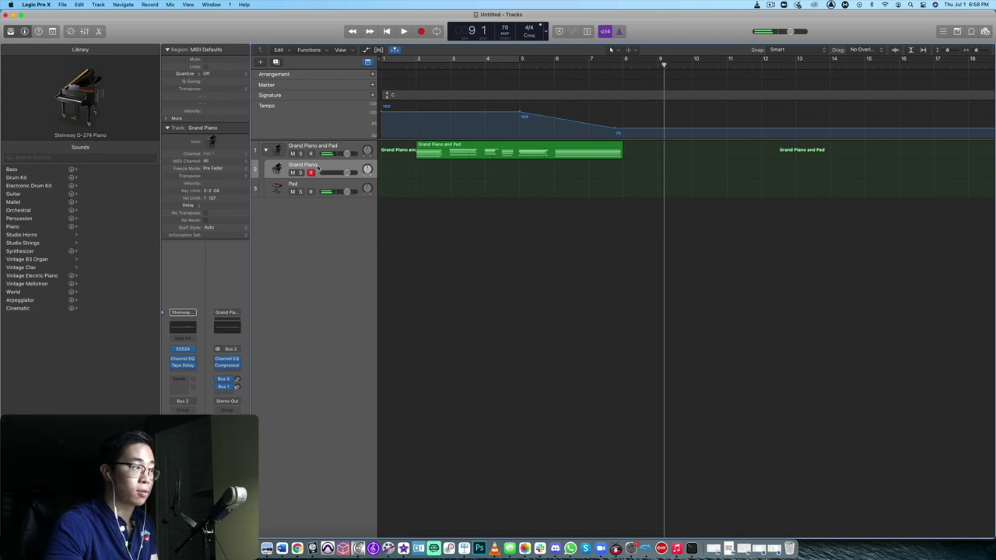
{"action": "left_click", "coordinate": [266, 149]}
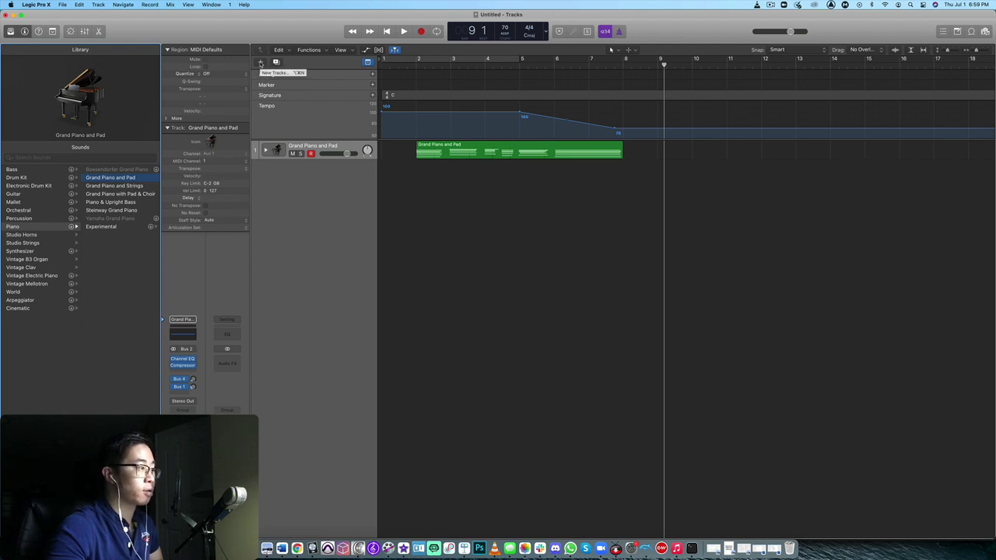
{"action": "left_click", "coordinate": [260, 62]}
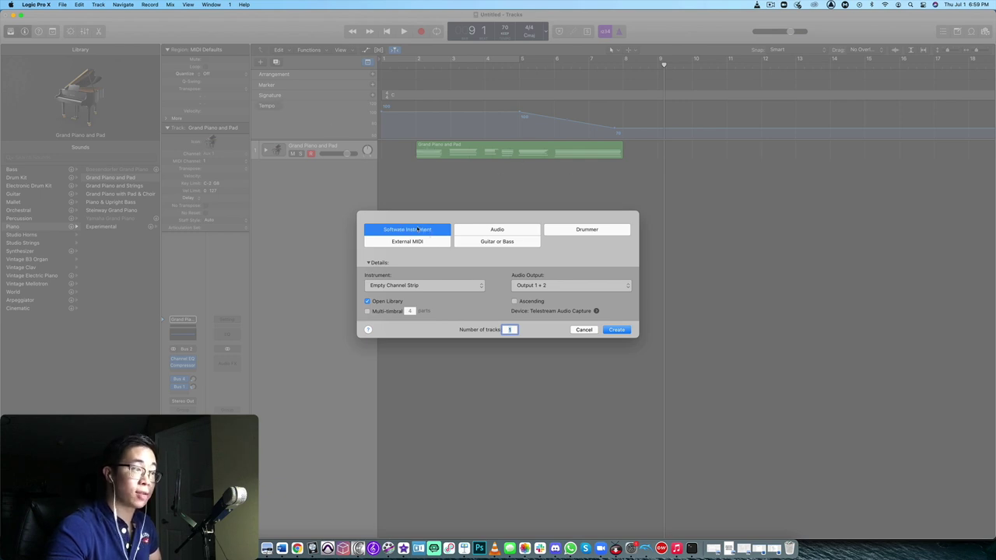
{"action": "left_click", "coordinate": [616, 330]}
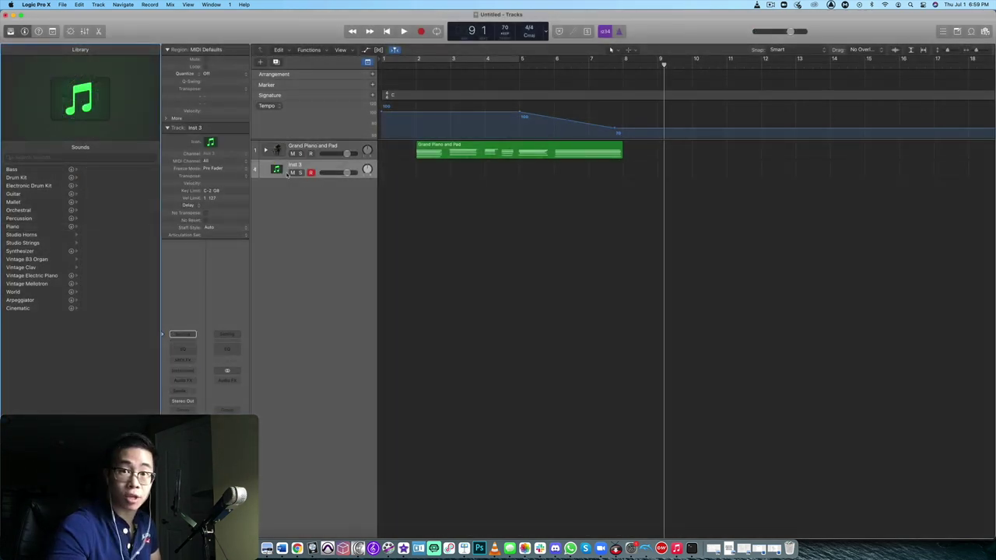
Load the Orchestral > Woodwinds > Flute Solo patch onto the new track.
{"action": "left_click", "coordinate": [17, 211]}
{"action": "left_click", "coordinate": [100, 226]}
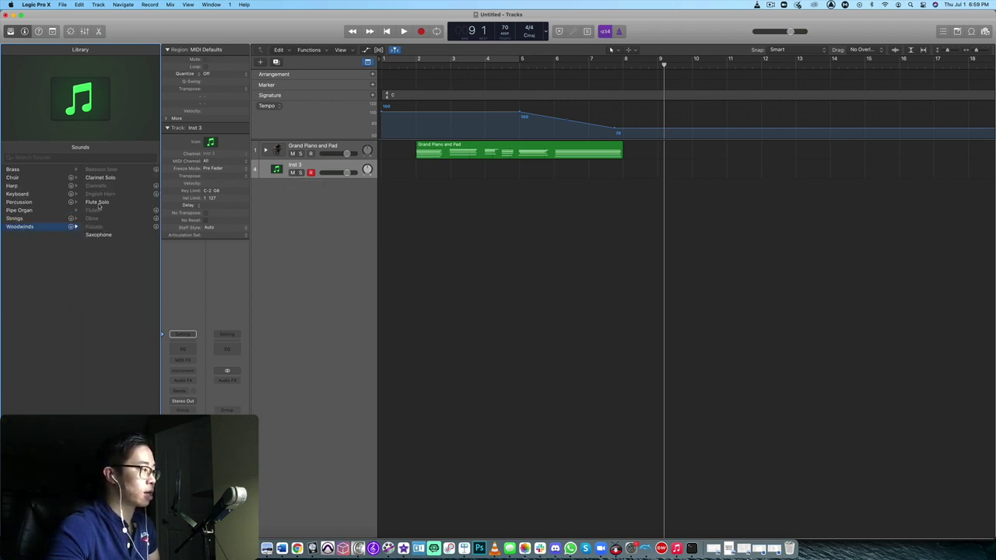
{"action": "left_click", "coordinate": [97, 203]}
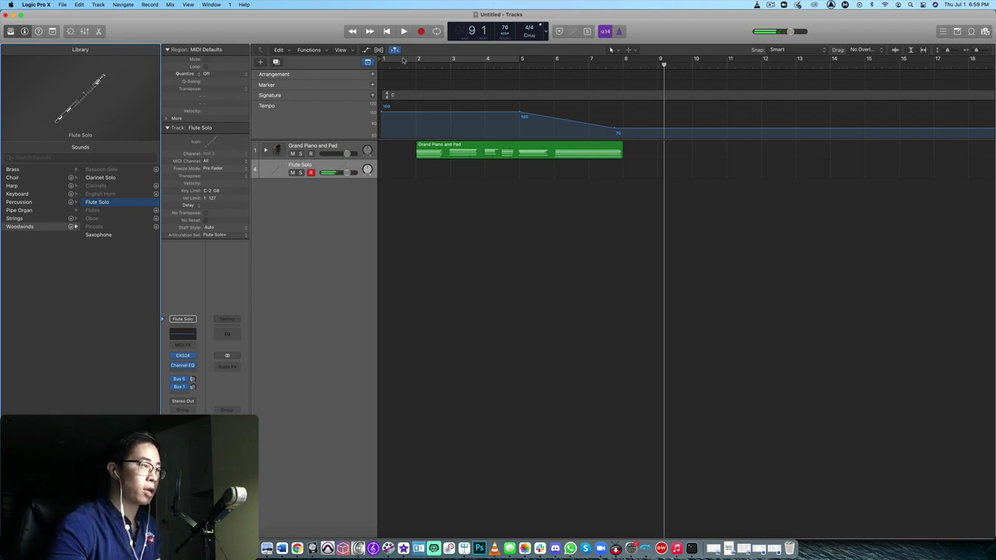
Record a flute part from the start on the Flute Solo track, spanning roughly bars 2–9.
{"action": "key", "text": "Return"}
{"action": "key", "text": "r"}
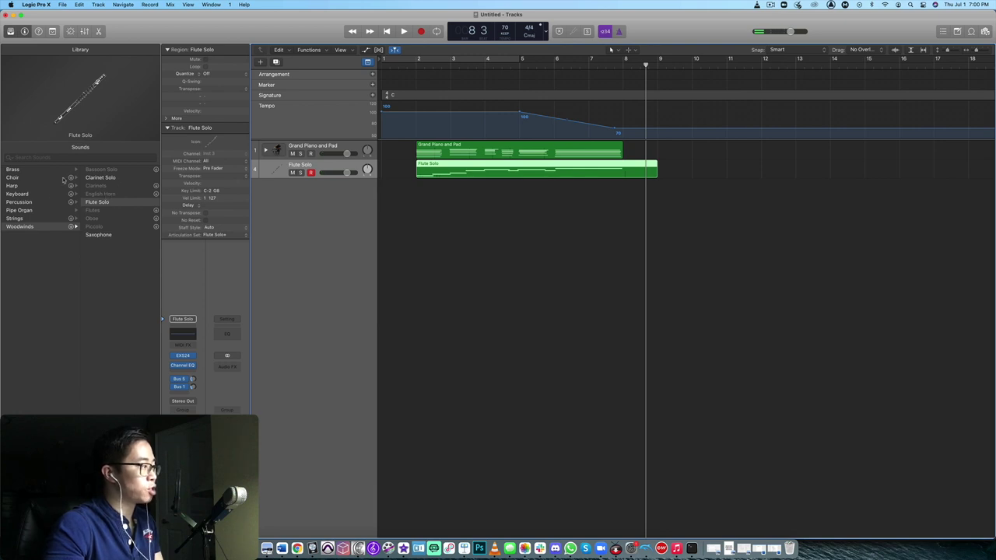
{"action": "scroll", "coordinate": [56, 210], "scroll_direction": "left", "scroll_amount": 3}
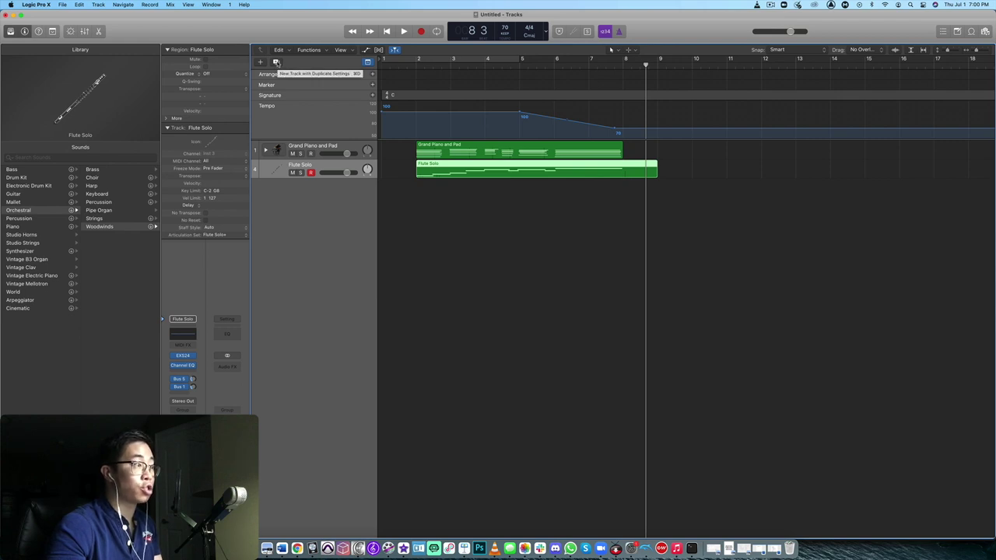
Add a duplicate fifth track with the String Ensemble patch and return the playhead to bar 1.
{"action": "left_click", "coordinate": [276, 62]}
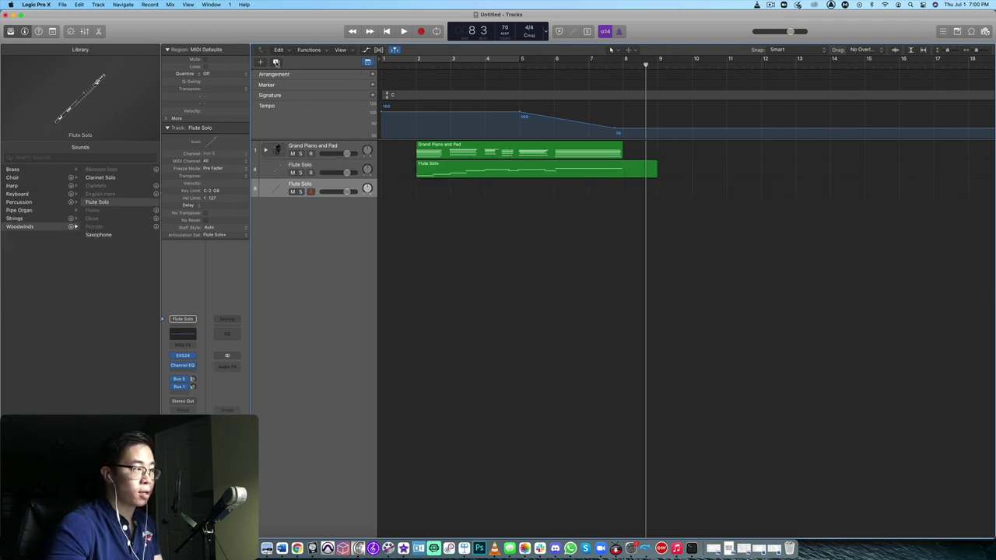
{"action": "left_click", "coordinate": [288, 190]}
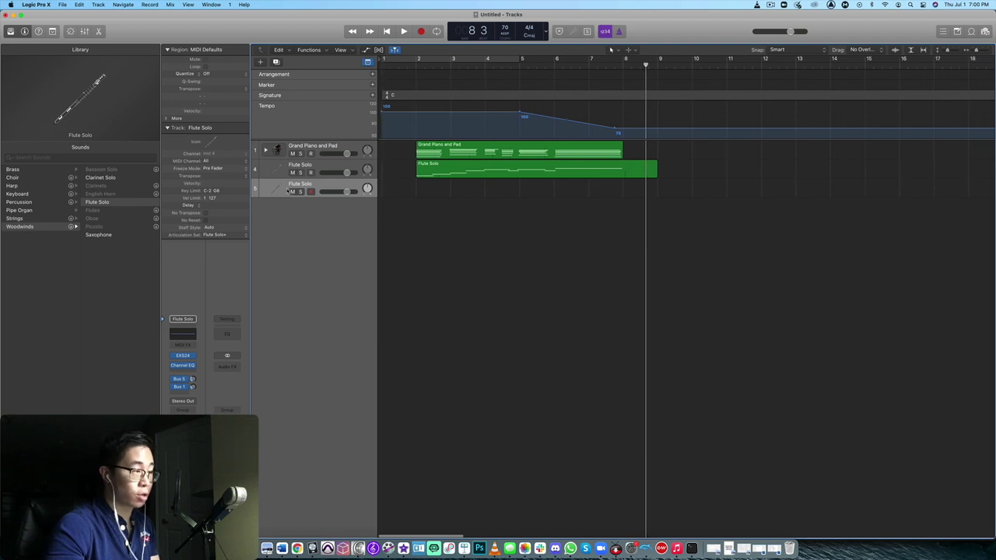
{"action": "left_click", "coordinate": [54, 217]}
{"action": "left_click", "coordinate": [120, 244]}
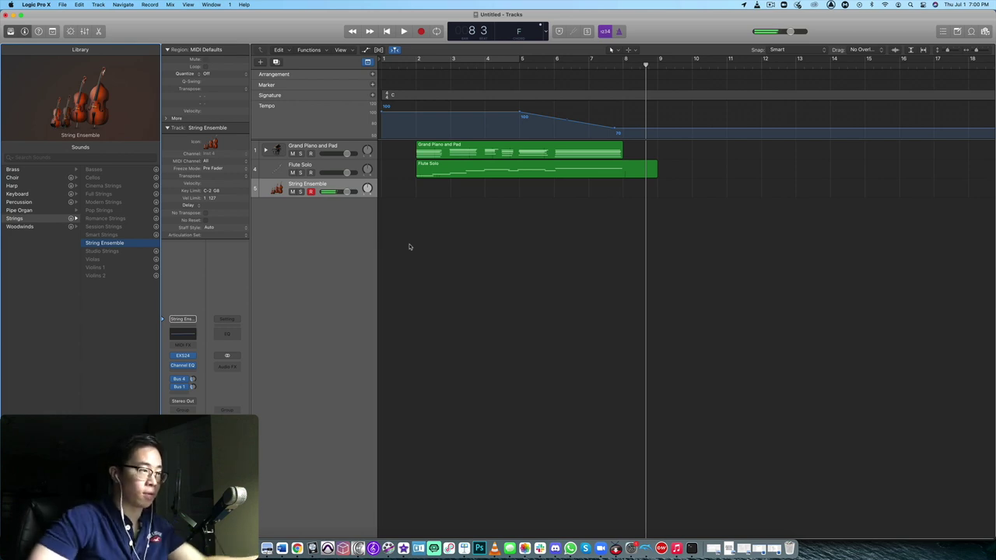
{"action": "left_click", "coordinate": [398, 59]}
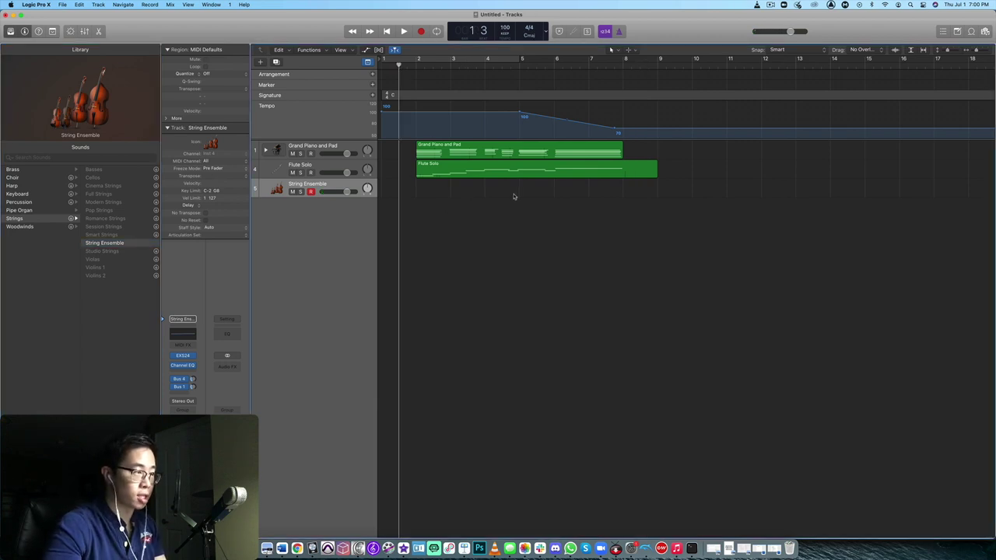
Record a String Ensemble part from bar 2 to about bar 9, play it back, and open the Piano Roll.
{"action": "key", "text": "space"}
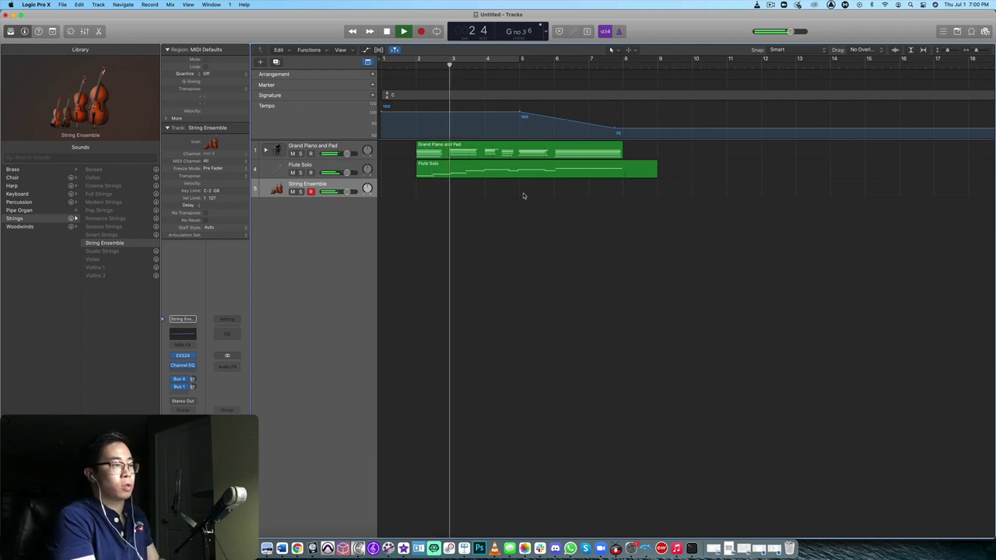
{"action": "key", "text": "space"}
{"action": "key", "text": "space"}
{"action": "key", "text": "space"}
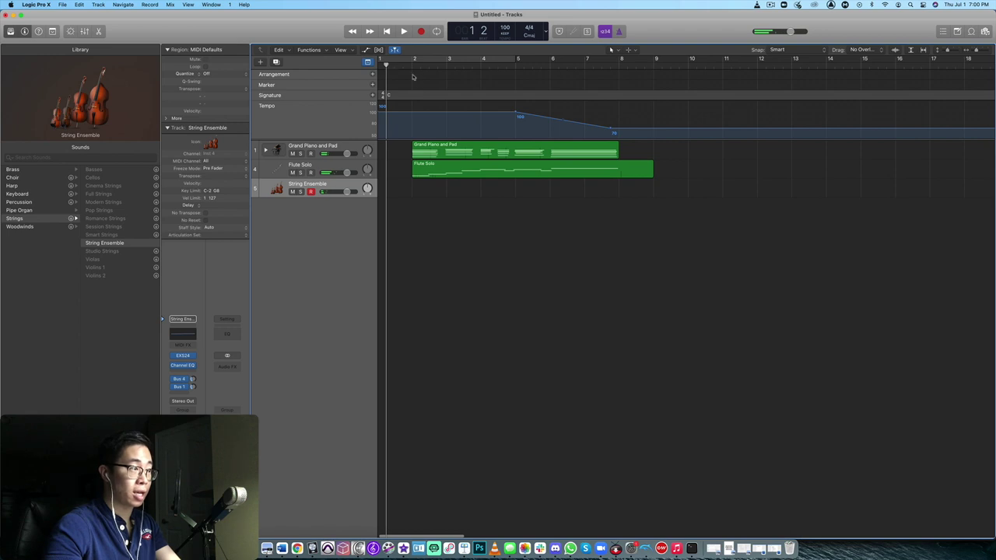
{"action": "scroll", "coordinate": [416, 78], "scroll_direction": "right", "scroll_amount": 1}
{"action": "key", "text": "space"}
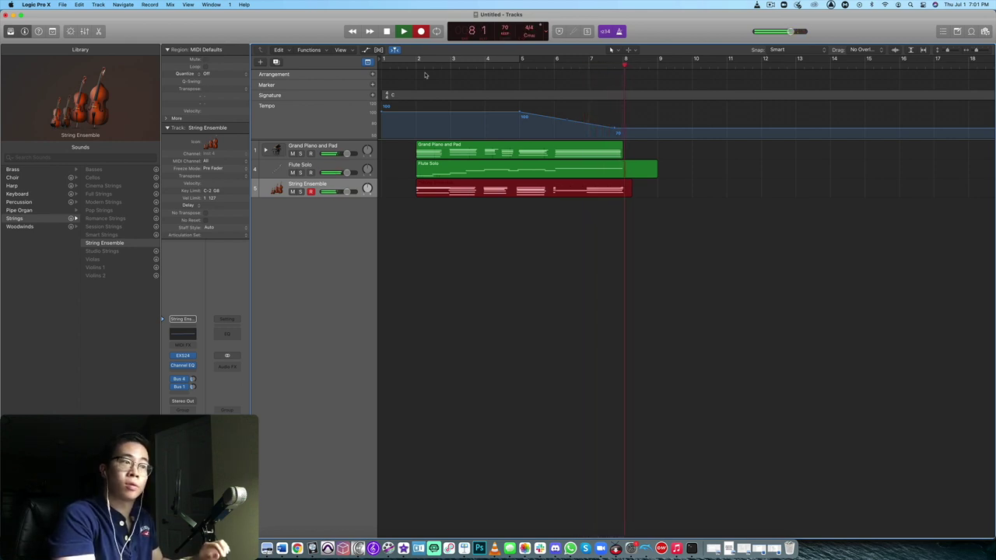
{"action": "key", "text": "space"}
{"action": "left_click", "coordinate": [406, 60]}
{"action": "key", "text": "space"}
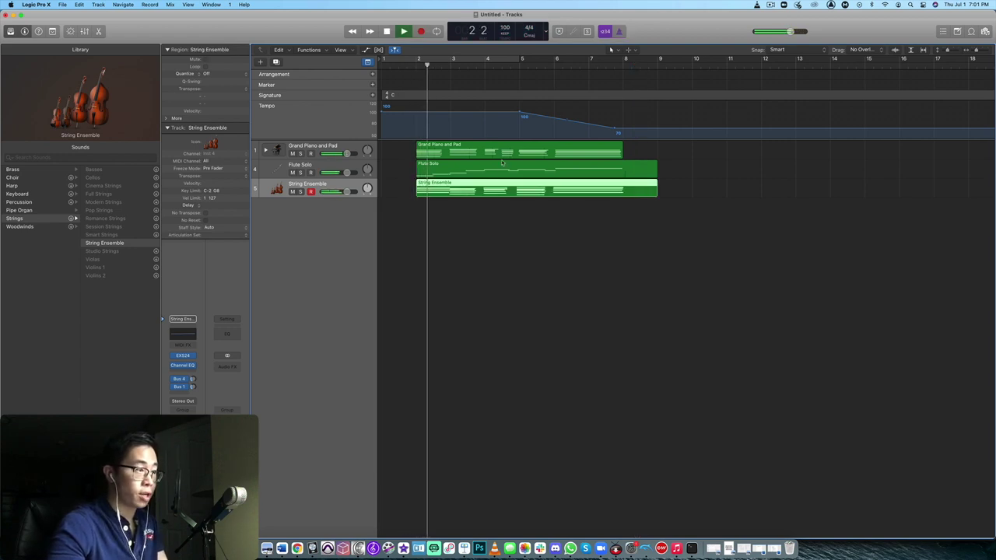
{"action": "key", "text": "p"}
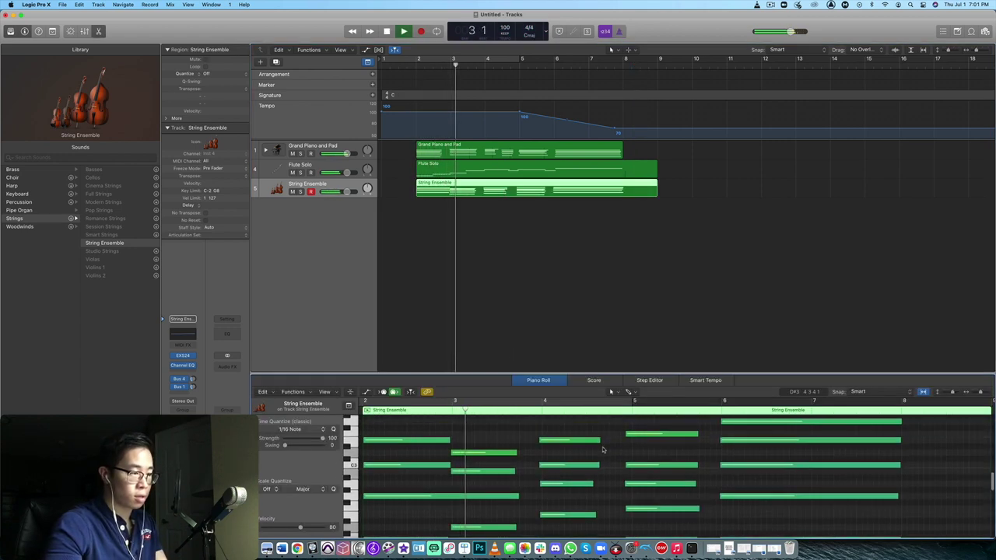
Enlarge the Piano Roll and shorten the five string notes near bar 4.
{"action": "left_click_drag", "start_coordinate": [603, 377], "coordinate": [603, 232]}
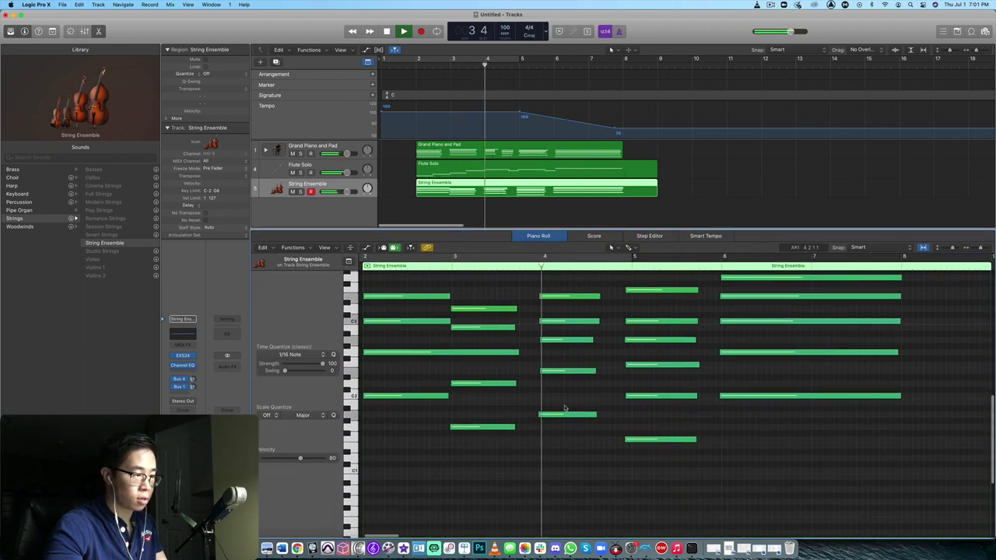
{"action": "scroll", "coordinate": [564, 408], "scroll_direction": "up", "scroll_amount": 2}
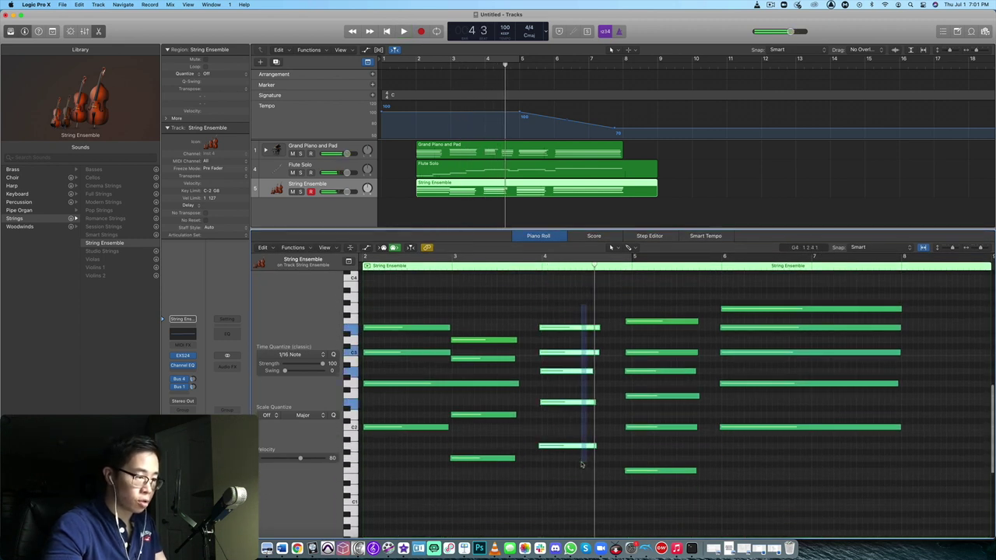
{"action": "left_click_drag", "start_coordinate": [596, 446], "coordinate": [586, 447]}
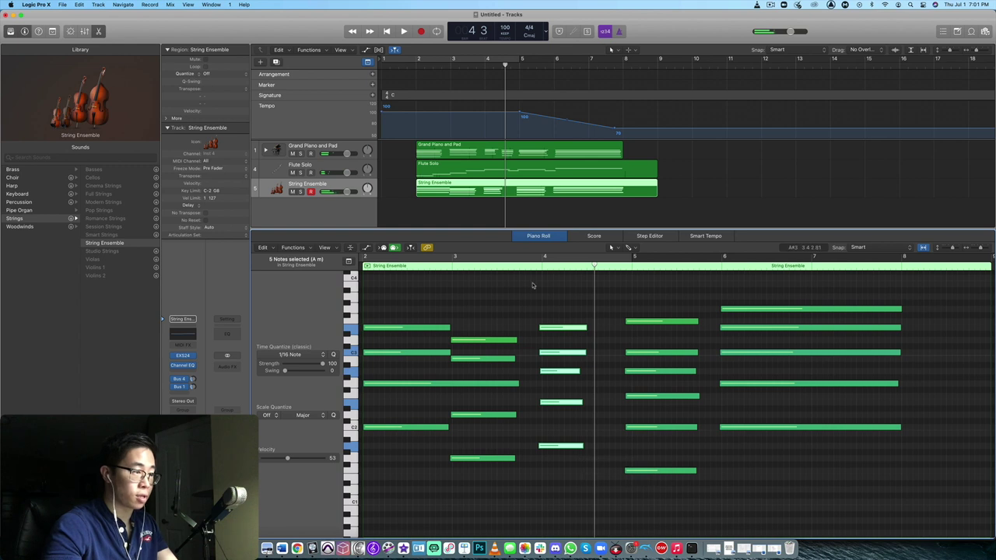
Overdub extra notes in the second half of bar 4, shorten them, and close the editor.
{"action": "left_click", "coordinate": [523, 258]}
{"action": "key", "text": "space"}
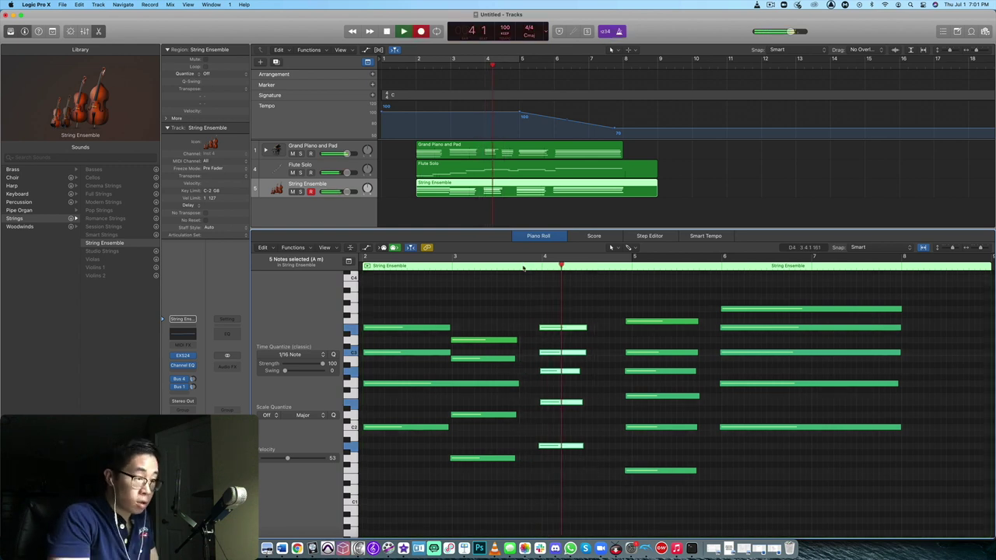
{"action": "key", "text": "r"}
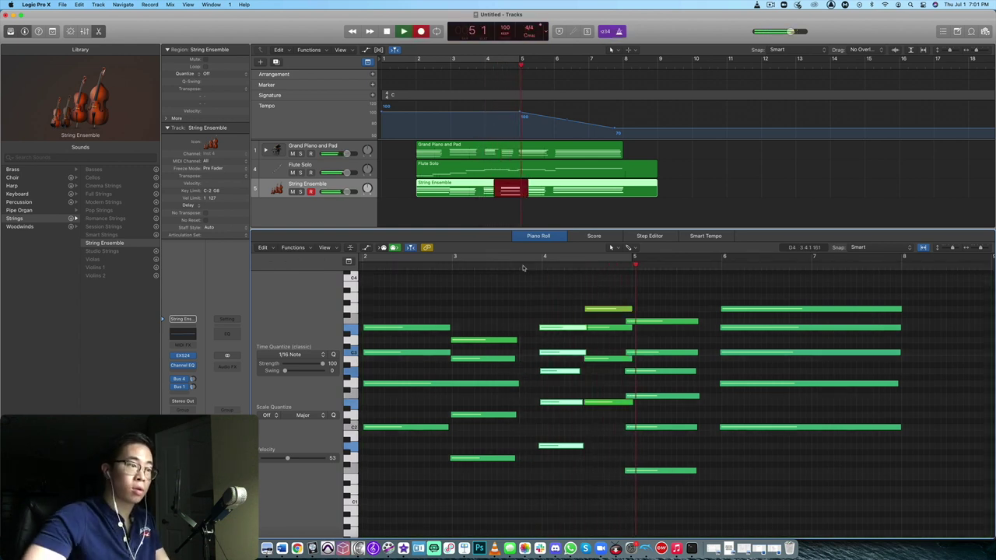
{"action": "key", "text": "space"}
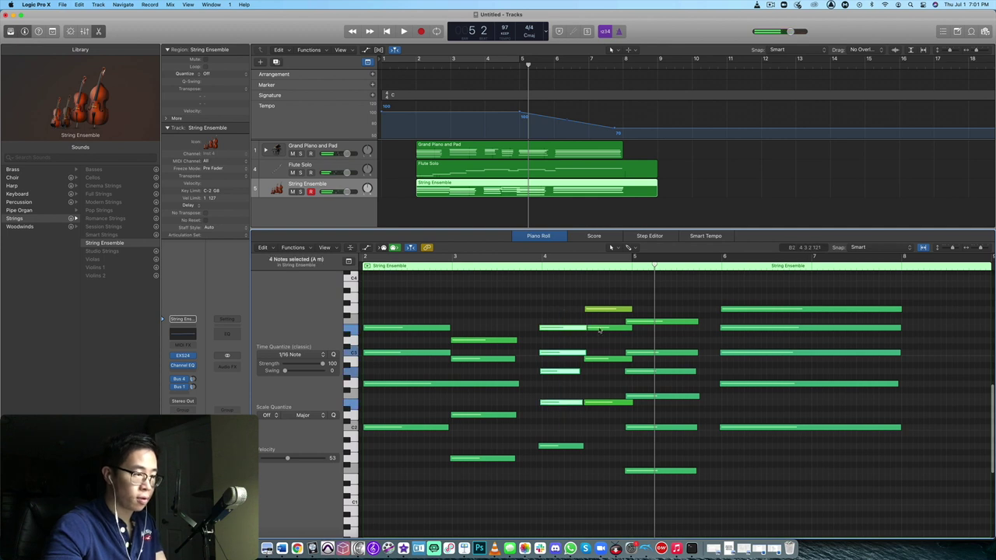
{"action": "left_click_drag", "start_coordinate": [535, 318], "coordinate": [580, 354]}
{"action": "left_click", "coordinate": [692, 310]}
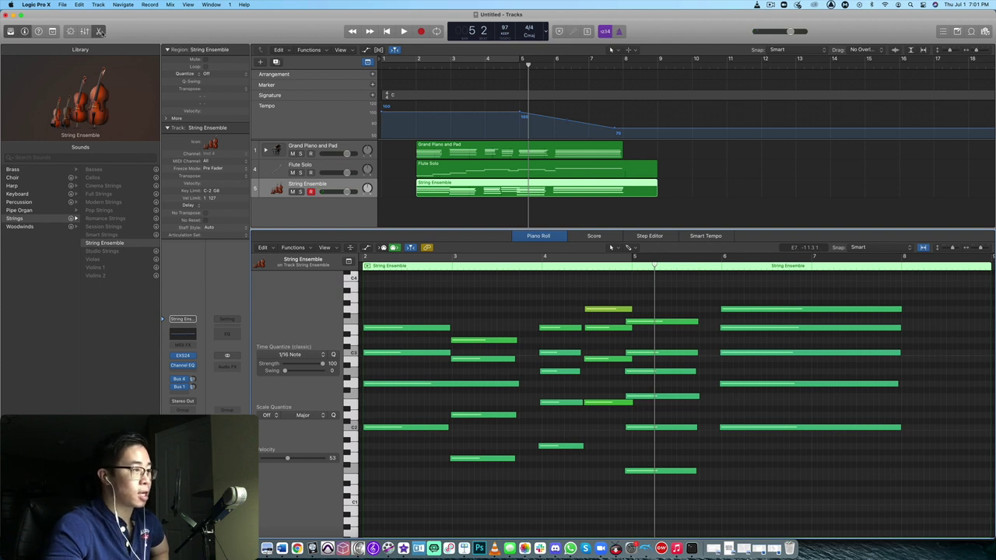
{"action": "key", "text": "e"}
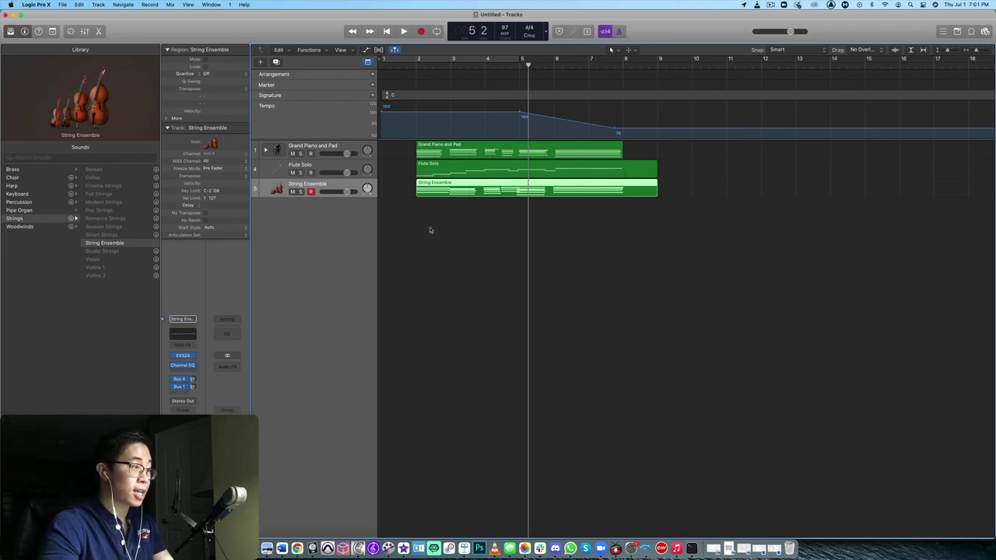
Delete every region and track, leaving the new-track dialog set to one Software Instrument track.
{"action": "key", "text": "super+a"}
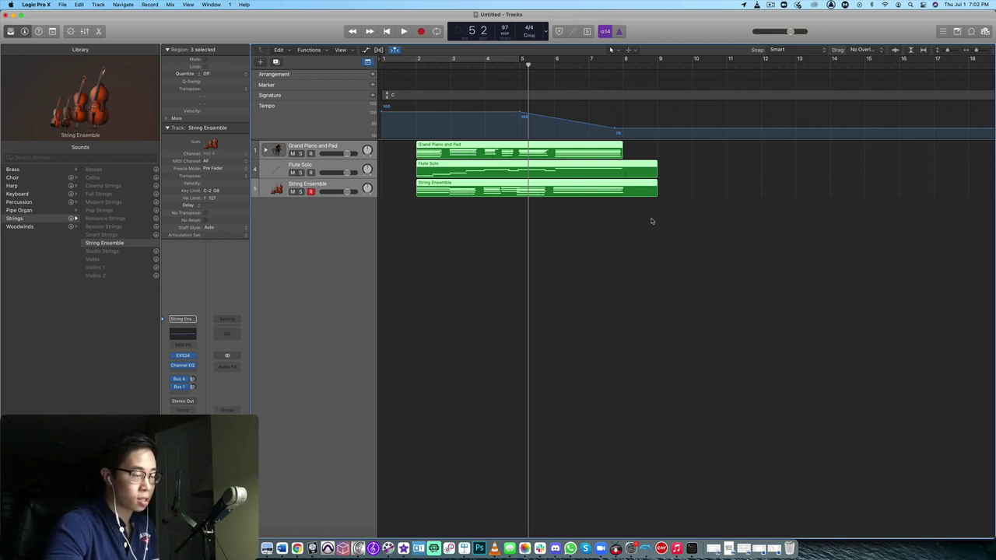
{"action": "key", "text": "BackSpace"}
{"action": "key", "text": "super+BackSpace"}
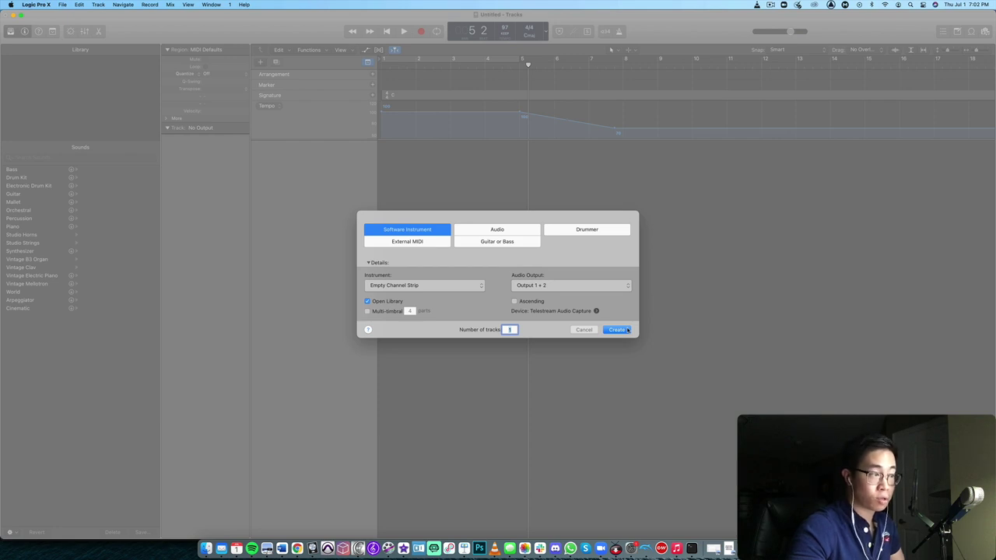
Create an empty-channel-strip software instrument track, Inst 1, and hide the Library.
{"action": "left_click", "coordinate": [617, 330]}
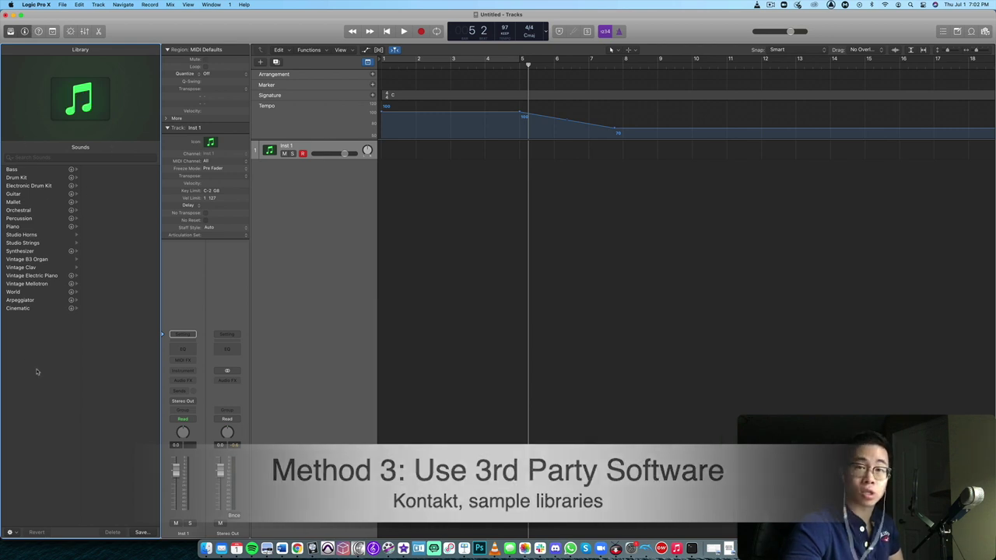
{"action": "left_click", "coordinate": [11, 32]}
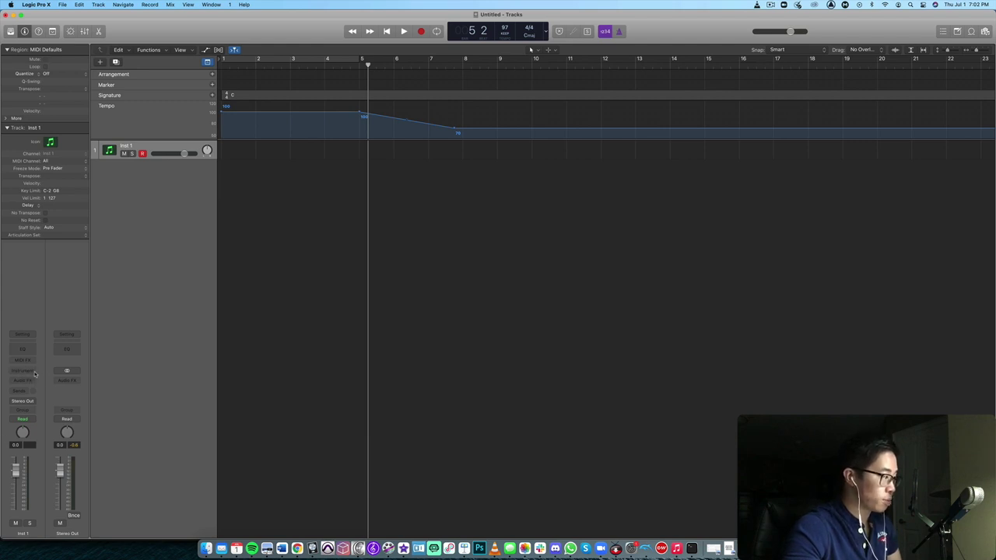
Load Native Instruments Kontakt Multi-Output (16xStereo) into Inst 1's instrument slot.
{"action": "left_click", "coordinate": [31, 374]}
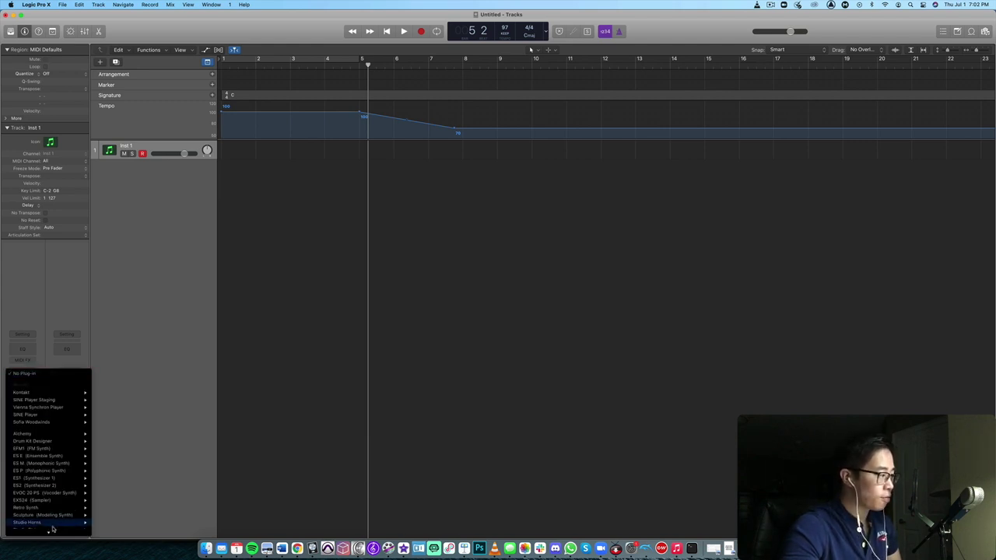
{"action": "mouse_move", "coordinate": [50, 531]}
{"action": "scroll", "coordinate": [50, 531], "scroll_direction": "down", "scroll_amount": 5}
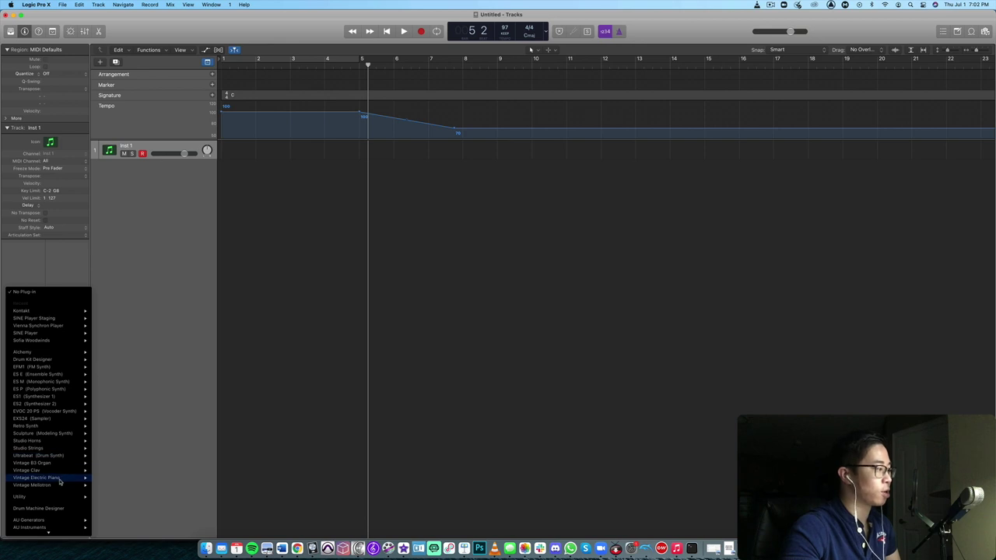
{"action": "mouse_move", "coordinate": [47, 376]}
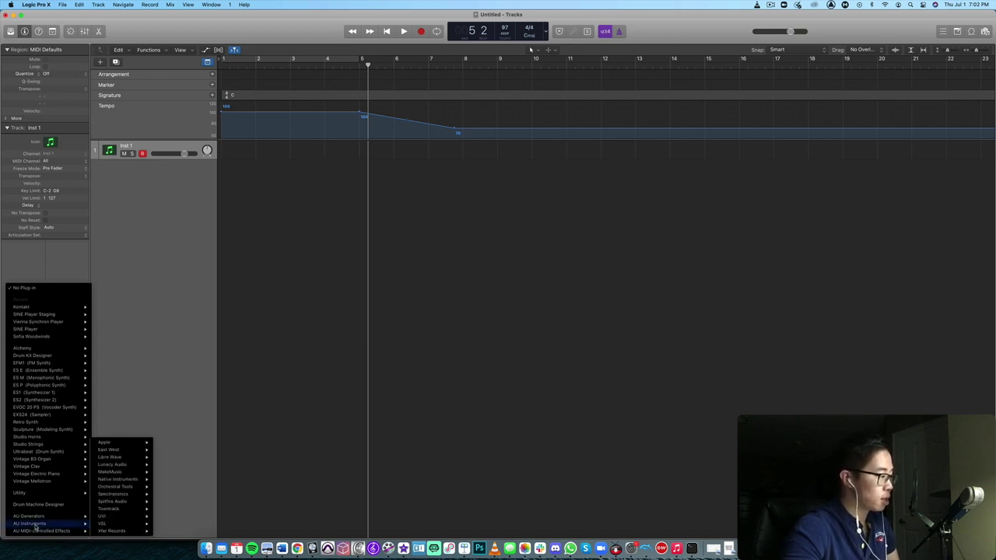
{"action": "mouse_move", "coordinate": [128, 480]}
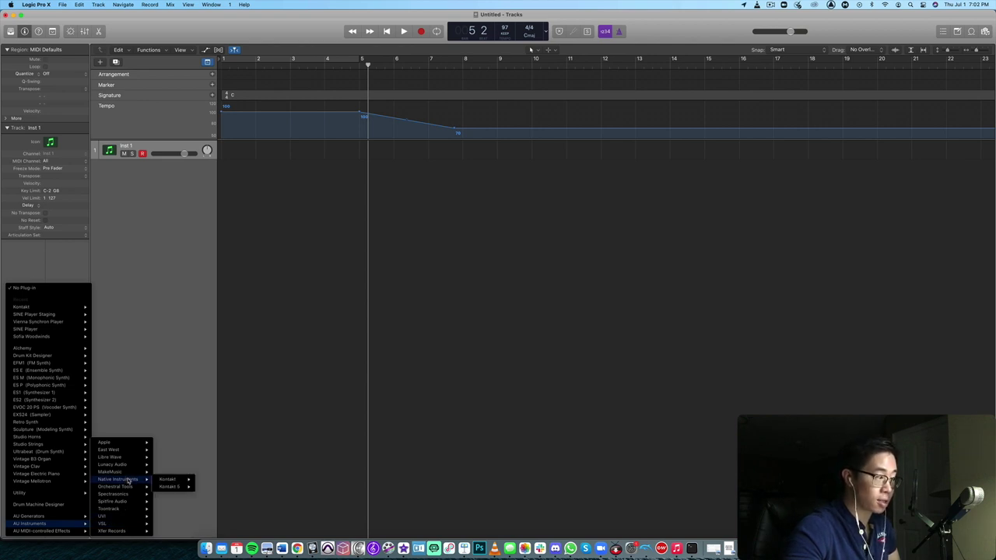
{"action": "mouse_move", "coordinate": [177, 483]}
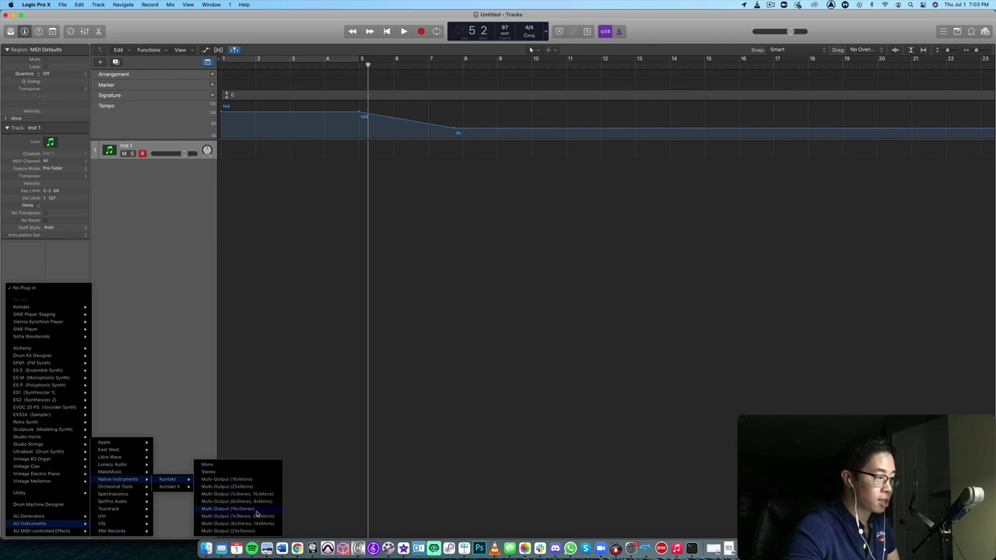
{"action": "left_click", "coordinate": [256, 512]}
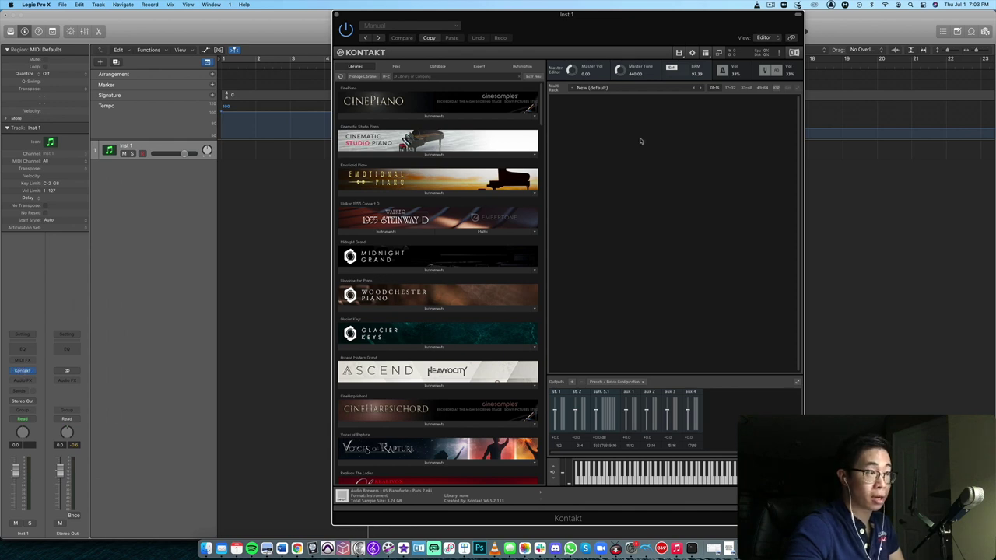
Load 01 CinePiano.nki from the CinePiano library into Kontakt's rack.
{"action": "scroll", "coordinate": [481, 111], "scroll_direction": "down", "scroll_amount": 20}
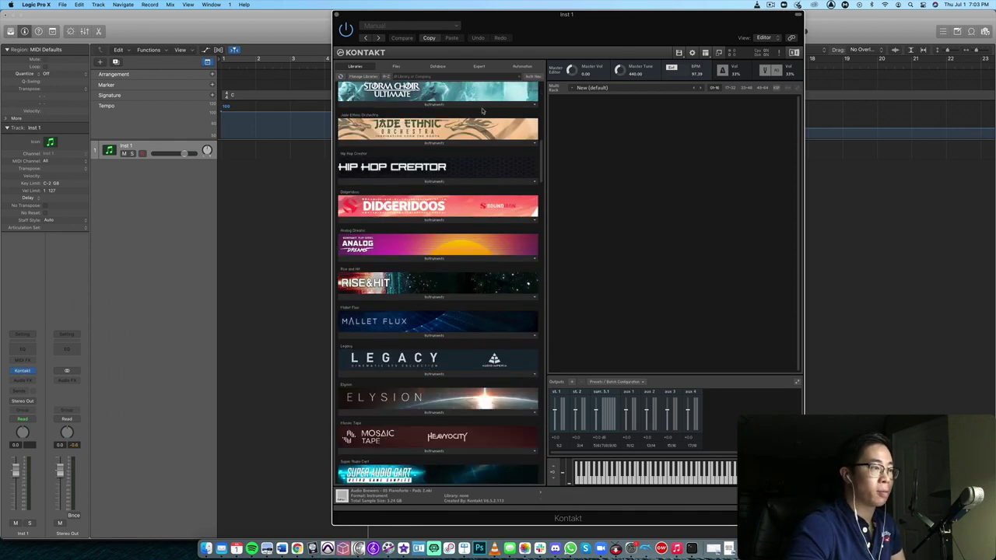
{"action": "left_click_drag", "start_coordinate": [623, 35], "coordinate": [578, 35]}
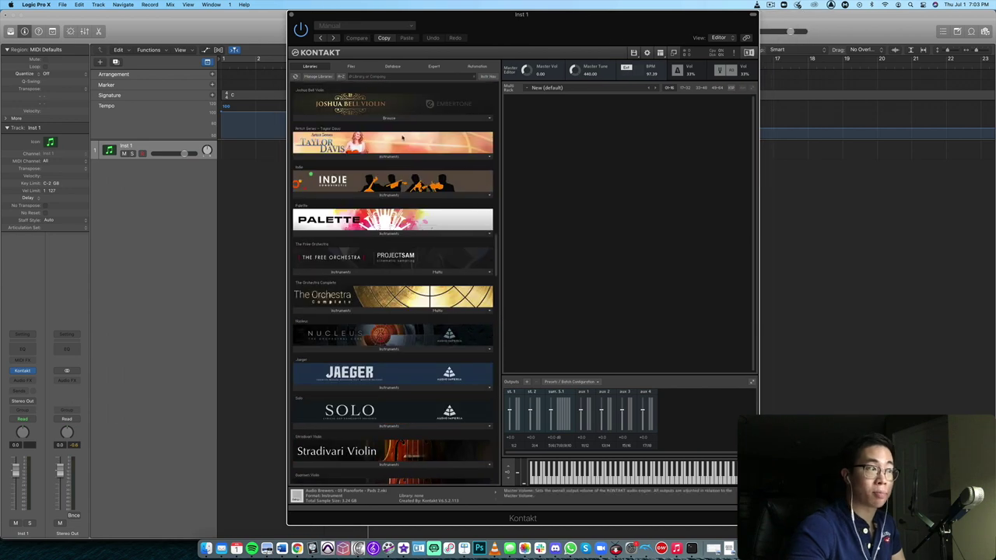
{"action": "scroll", "coordinate": [419, 145], "scroll_direction": "up", "scroll_amount": 20}
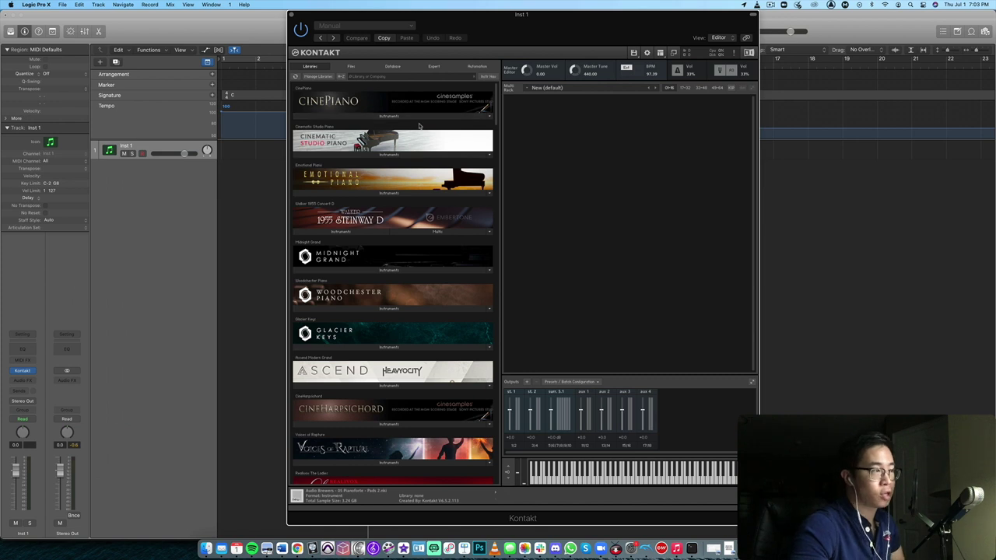
{"action": "left_click", "coordinate": [457, 117]}
{"action": "left_click", "coordinate": [317, 128]}
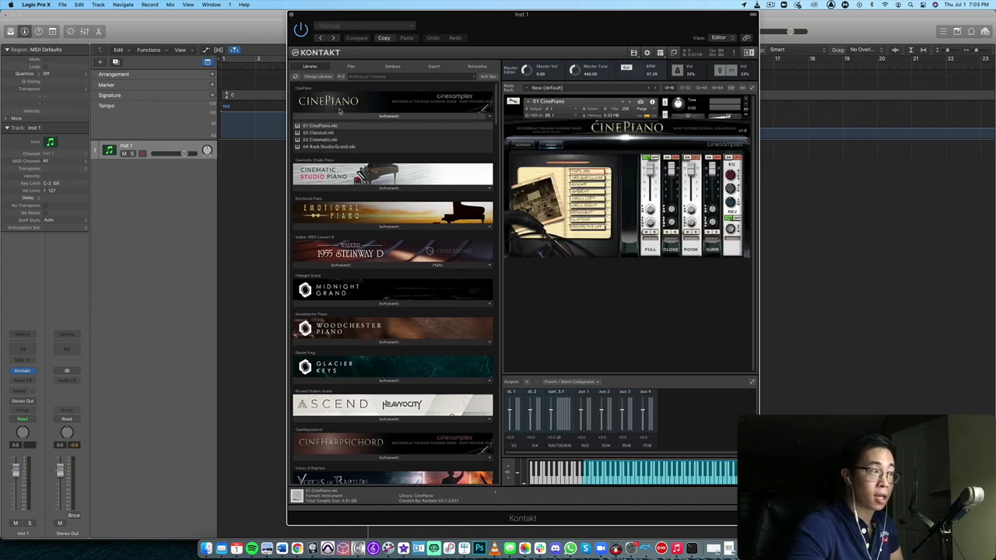
Collapse the CinePiano patch list and shift the Kontakt window right and down.
{"action": "left_click", "coordinate": [362, 116]}
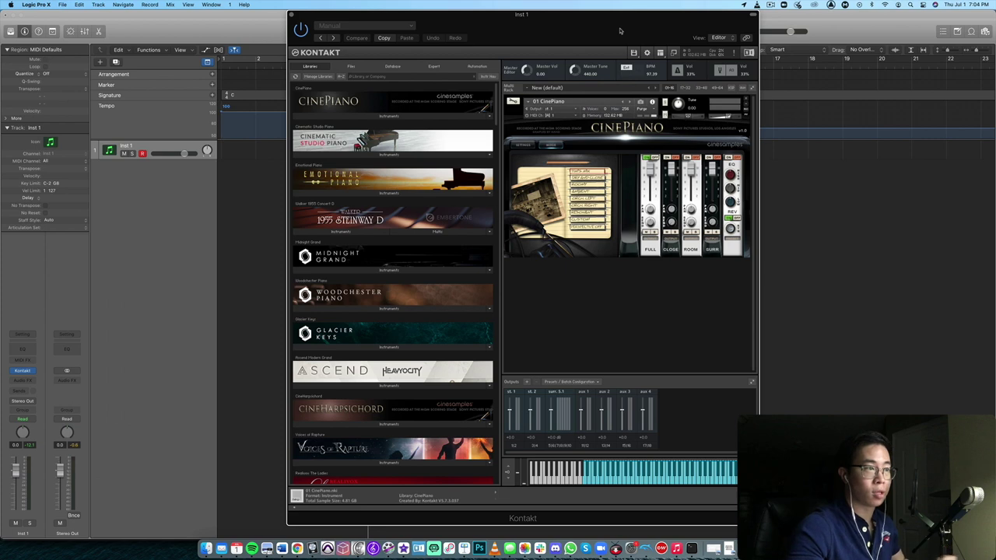
{"action": "left_click_drag", "start_coordinate": [620, 32], "coordinate": [692, 53]}
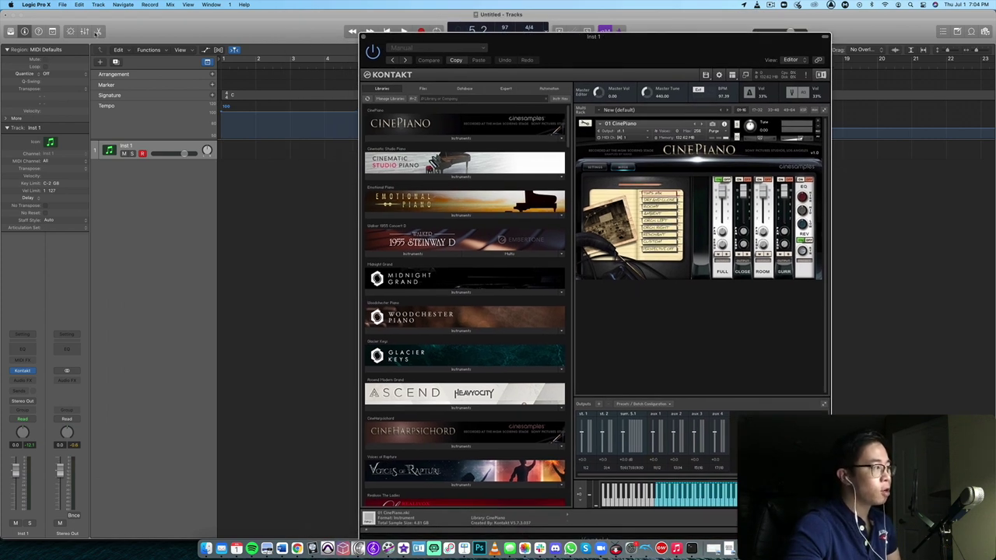
Show the mixer and flatten the tempo so it stays at 100.
{"action": "key", "text": "x"}
{"action": "left_click_drag", "start_coordinate": [555, 49], "coordinate": [714, 26]}
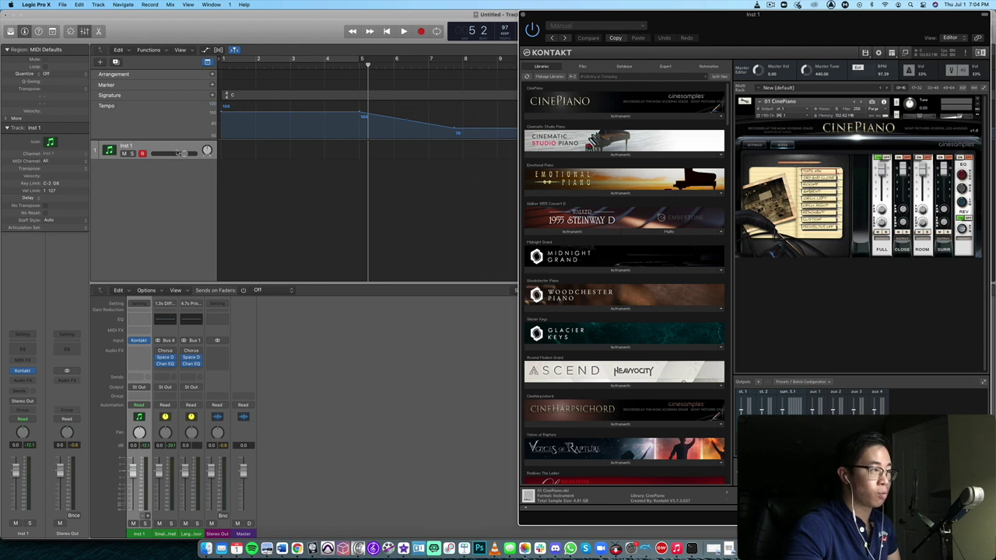
{"action": "left_click_drag", "start_coordinate": [362, 115], "coordinate": [498, 124]}
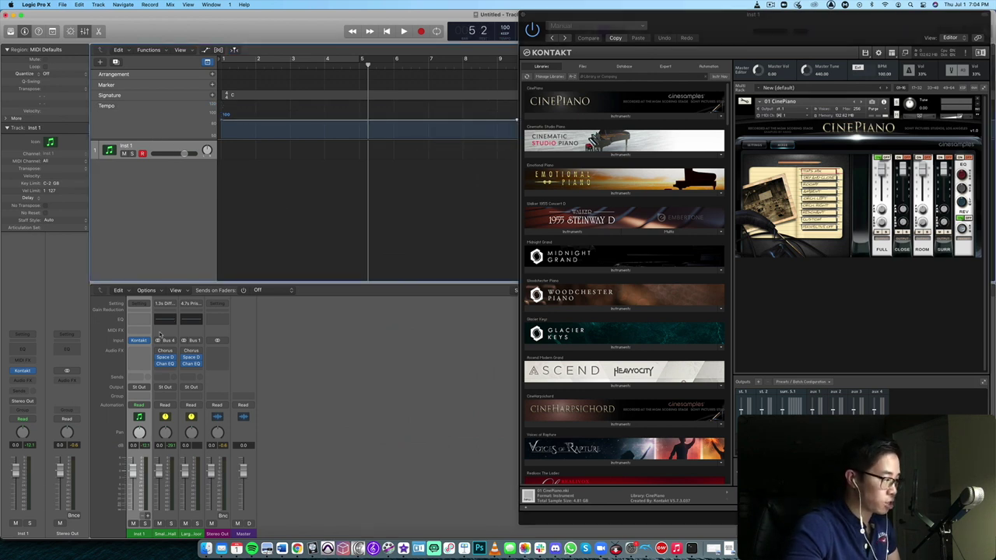
Add Kontakt's extra aux output channels to the mixer and select all the new aux strips.
{"action": "left_click", "coordinate": [146, 516]}
{"action": "left_click", "coordinate": [146, 516]}
{"action": "left_click", "coordinate": [146, 516]}
{"action": "left_click", "coordinate": [146, 516]}
{"action": "left_click", "coordinate": [146, 516]}
{"action": "left_click", "coordinate": [146, 516]}
{"action": "left_click", "coordinate": [146, 516]}
{"action": "left_click", "coordinate": [147, 516]}
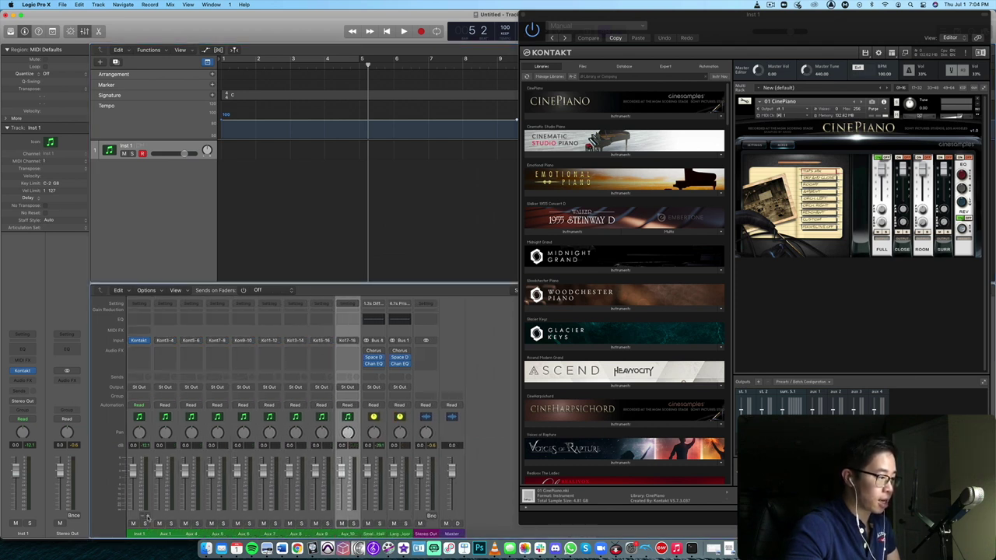
{"action": "left_click_drag", "start_coordinate": [348, 516], "coordinate": [167, 520]}
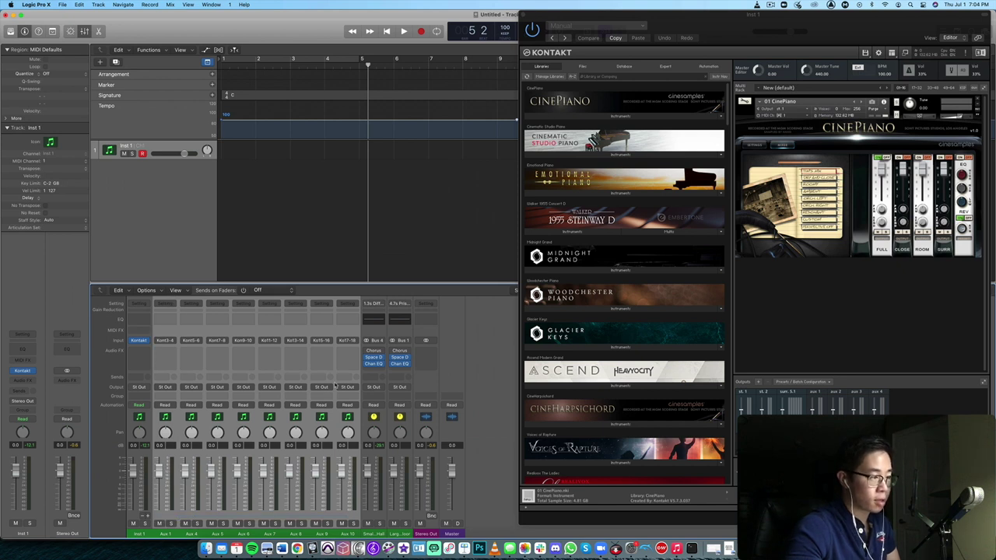
{"action": "right_click", "coordinate": [339, 427]}
Create tracks for the selected Kontakt aux strips, hide the mixer, and select Aux 1.
{"action": "left_click", "coordinate": [342, 428]}
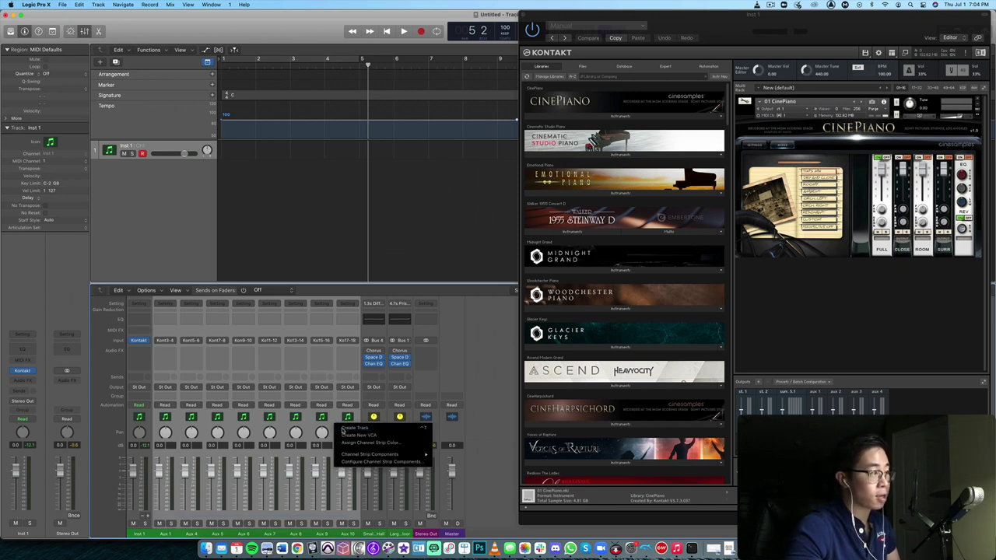
{"action": "scroll", "coordinate": [163, 185], "scroll_direction": "up", "scroll_amount": 1}
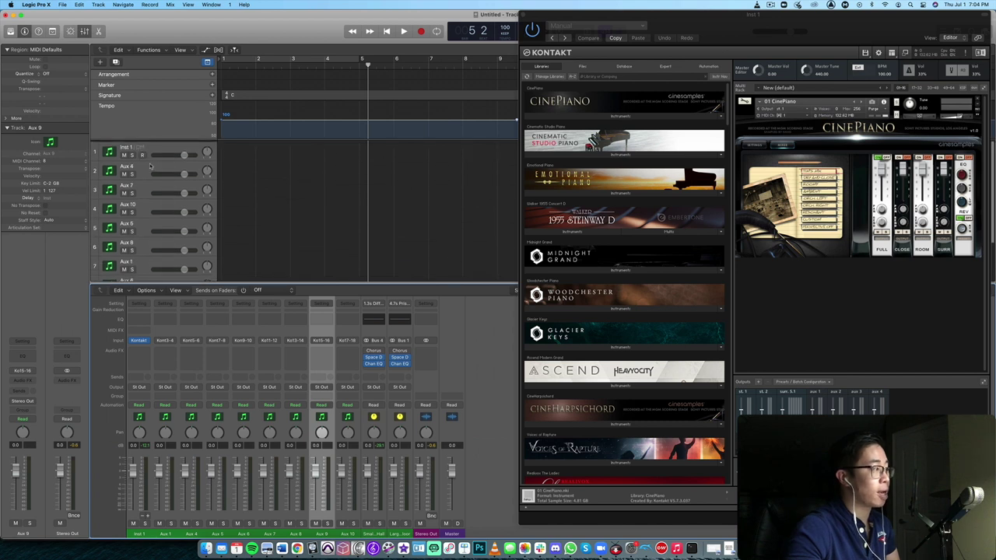
{"action": "key", "text": "x"}
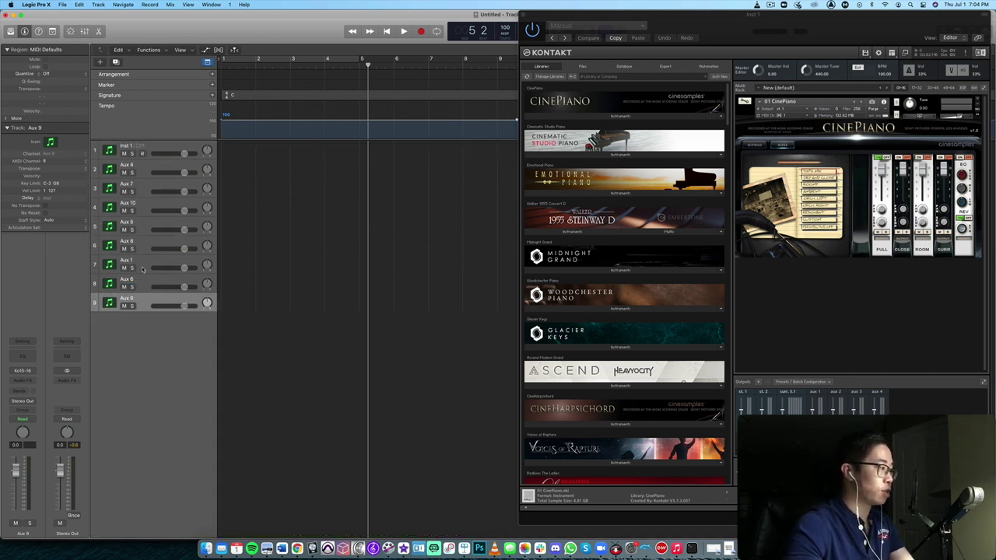
{"action": "left_click", "coordinate": [142, 270]}
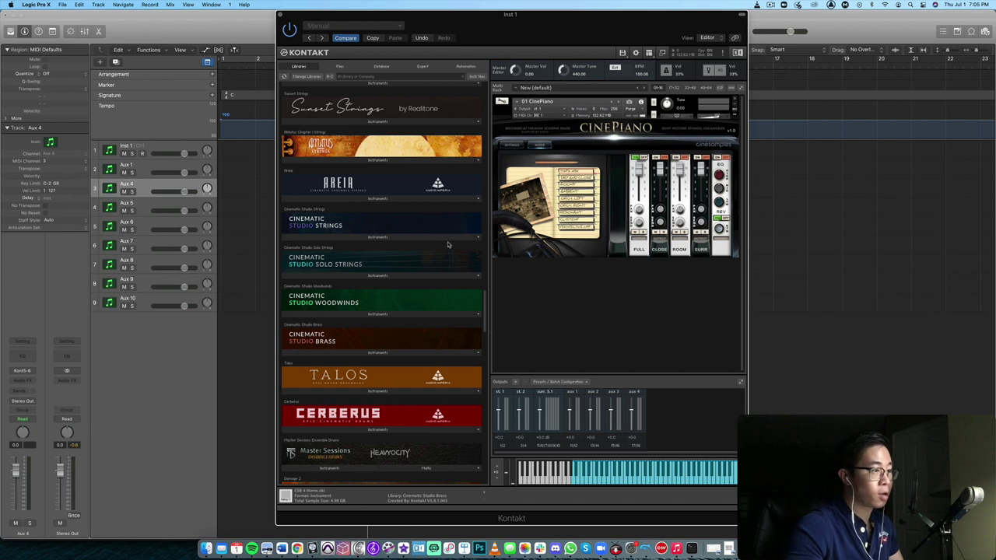
Rename track 1 from Inst 1 to Piano.
{"action": "scroll", "coordinate": [447, 245], "scroll_direction": "up", "scroll_amount": 10}
{"action": "scroll", "coordinate": [441, 232], "scroll_direction": "down", "scroll_amount": 6}
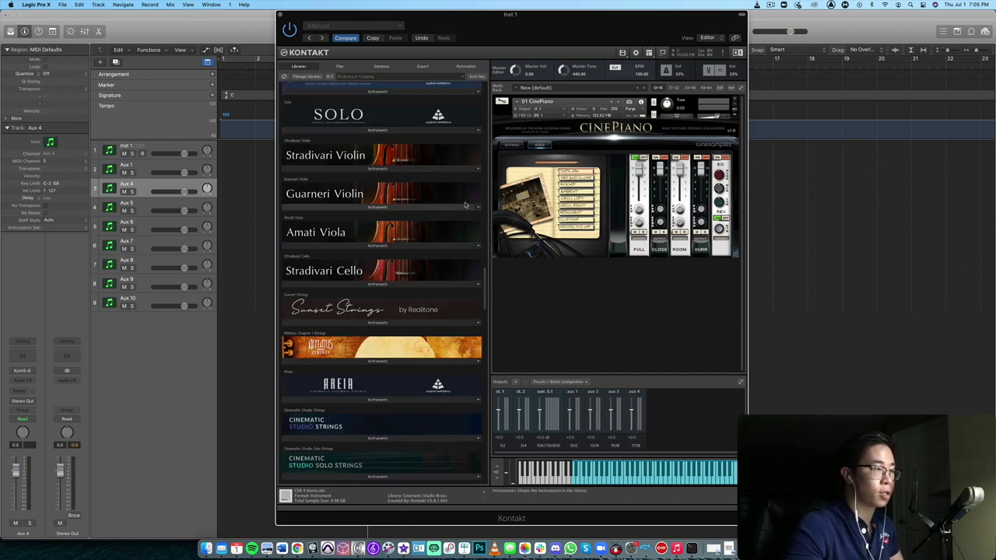
{"action": "scroll", "coordinate": [459, 222], "scroll_direction": "up", "scroll_amount": 8}
{"action": "scroll", "coordinate": [425, 217], "scroll_direction": "down", "scroll_amount": 6}
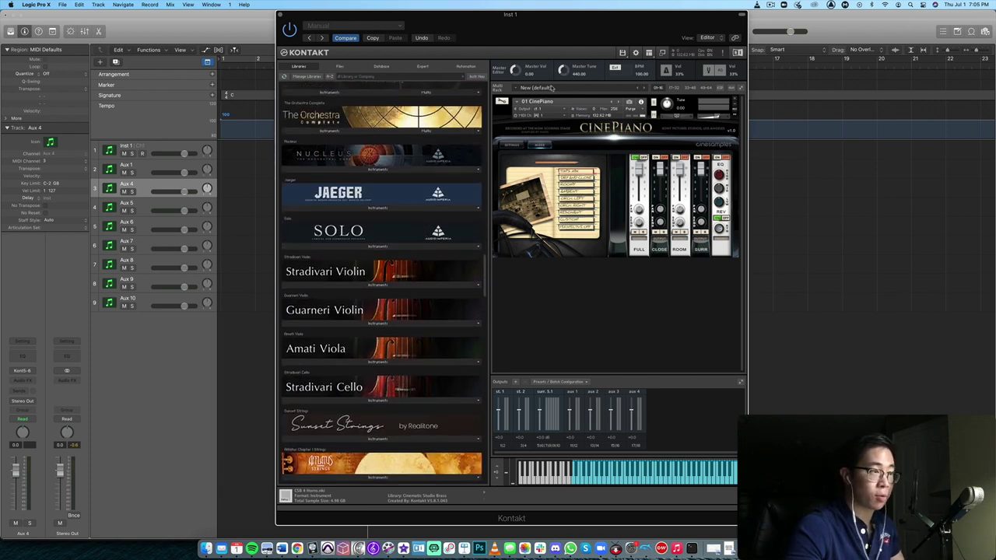
{"action": "double_click", "coordinate": [154, 148]}
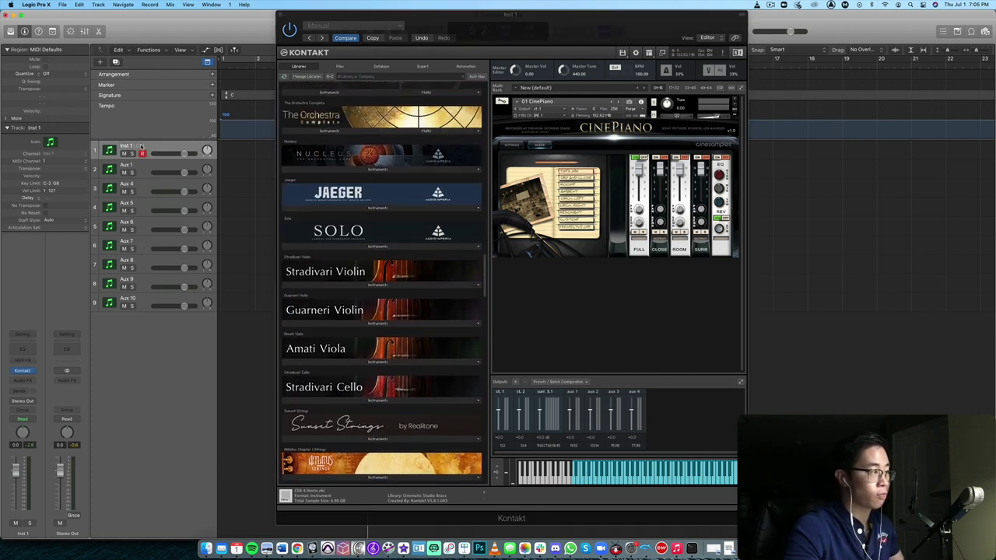
{"action": "type", "text": "Piano"}
{"action": "key", "text": "Return"}
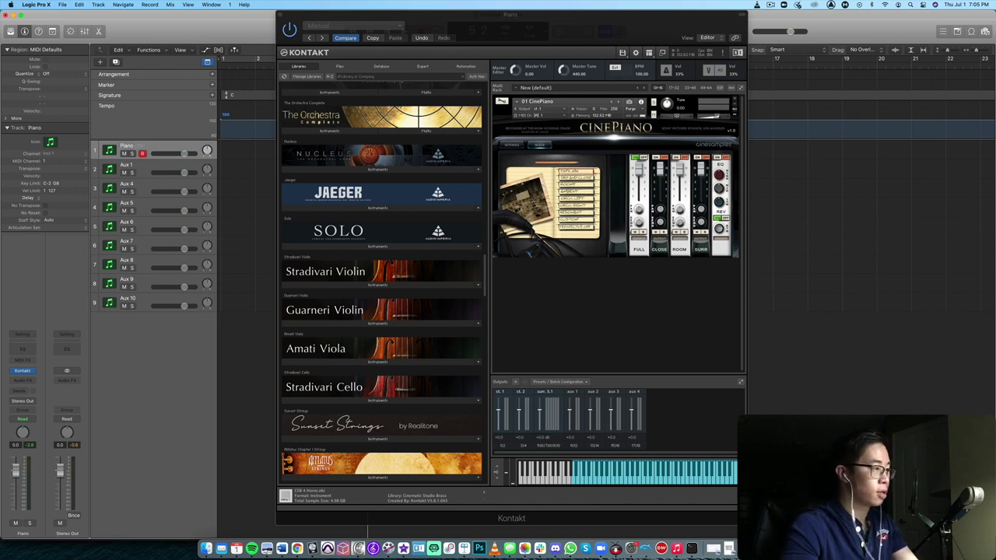
Show the Cinematic Studio Strings patch list in Kontakt's Libraries.
{"action": "scroll", "coordinate": [409, 251], "scroll_direction": "down", "scroll_amount": 2}
{"action": "scroll", "coordinate": [409, 250], "scroll_direction": "down", "scroll_amount": 12}
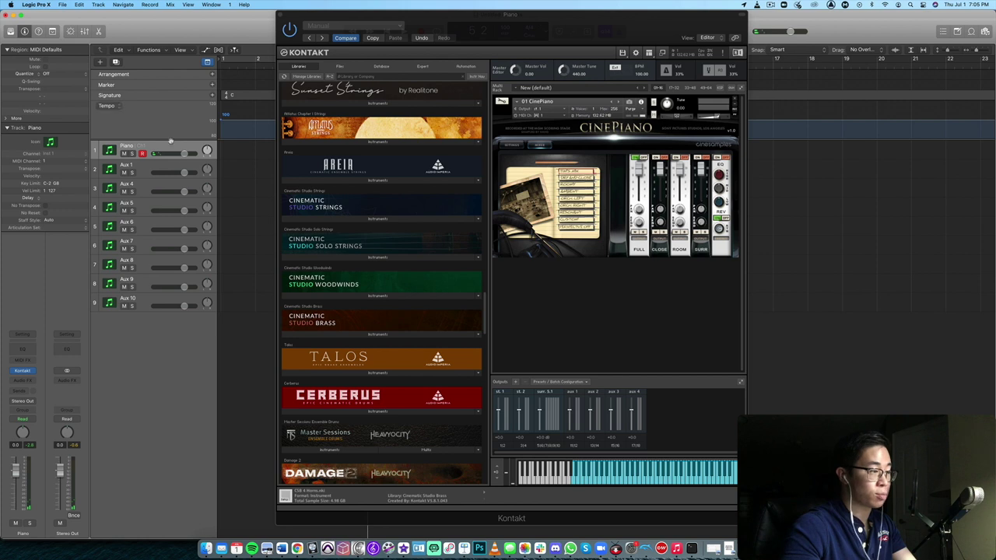
{"action": "left_click", "coordinate": [352, 220]}
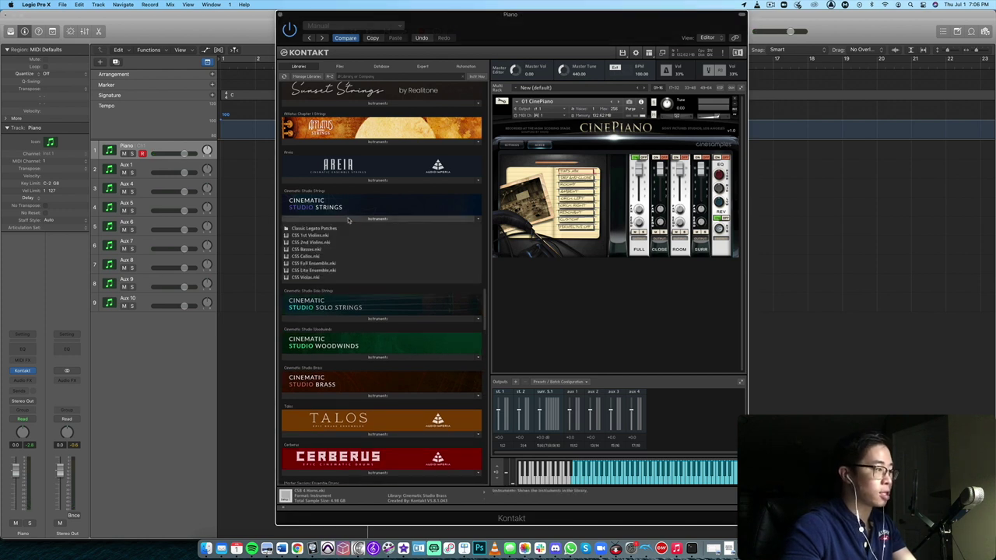
Load CSS 1st Violins into the Kontakt rack and remove the duplicate without saving.
{"action": "double_click", "coordinate": [311, 235]}
{"action": "left_click", "coordinate": [377, 219]}
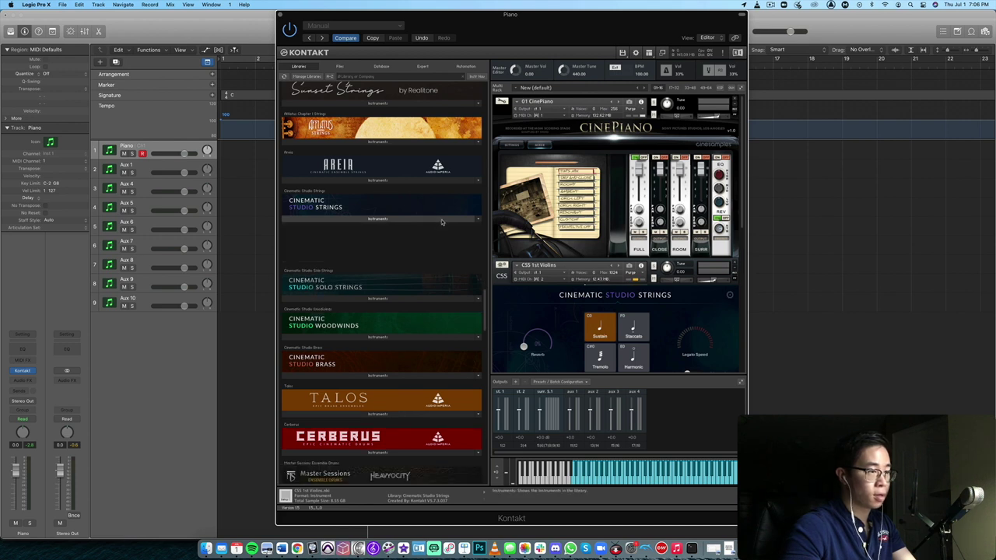
{"action": "scroll", "coordinate": [691, 309], "scroll_direction": "down", "scroll_amount": 3}
{"action": "scroll", "coordinate": [691, 310], "scroll_direction": "down", "scroll_amount": 3}
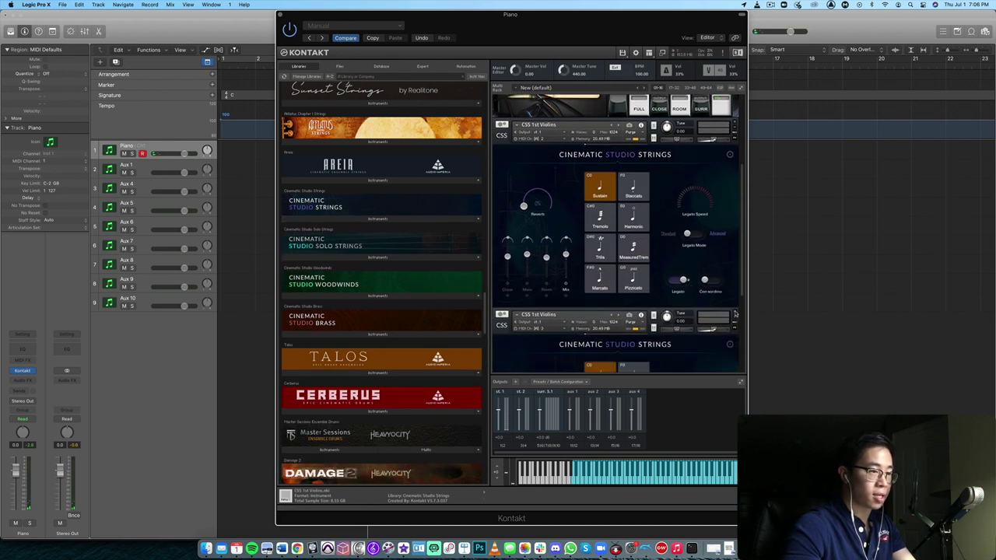
{"action": "left_click", "coordinate": [735, 314]}
{"action": "left_click", "coordinate": [535, 201]}
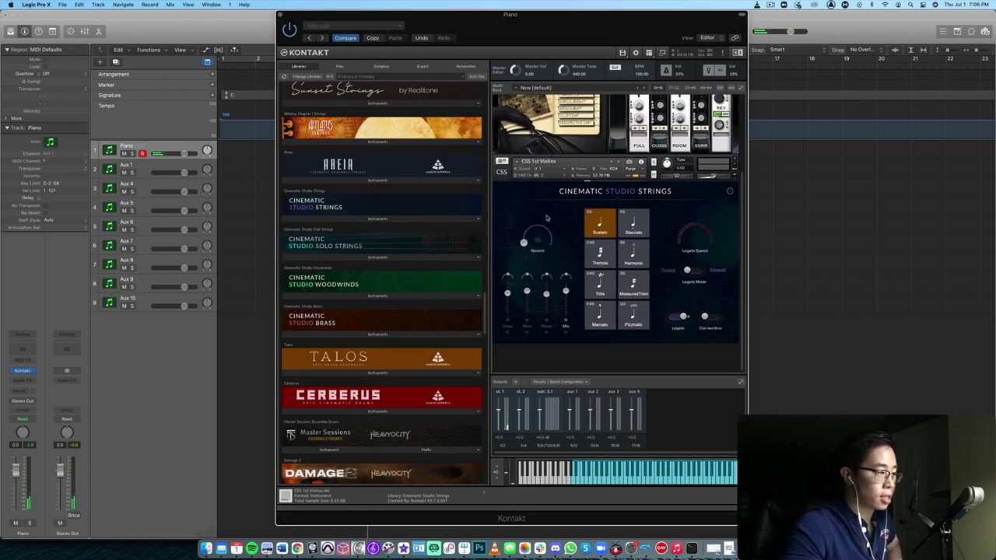
Load CineBrass Core's 08 Horn Solo True Legato.nki into the rack.
{"action": "scroll", "coordinate": [404, 263], "scroll_direction": "down", "scroll_amount": 2}
{"action": "left_click", "coordinate": [343, 275]}
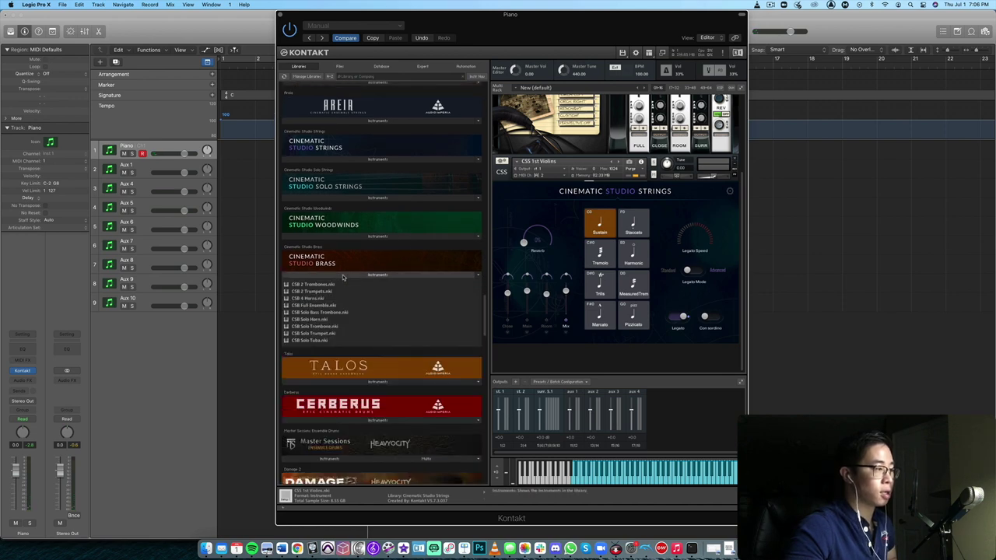
{"action": "scroll", "coordinate": [346, 276], "scroll_direction": "down", "scroll_amount": 15}
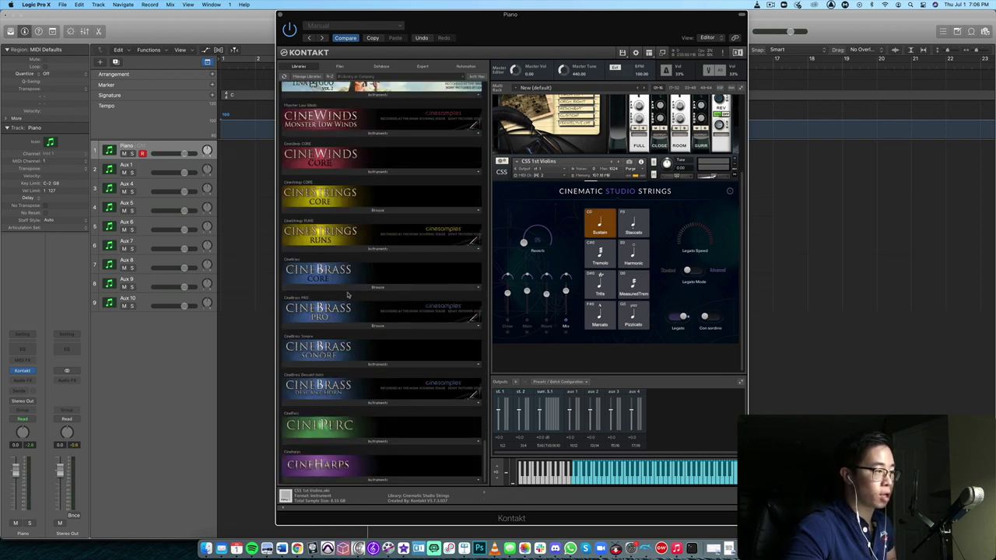
{"action": "left_click", "coordinate": [346, 289]}
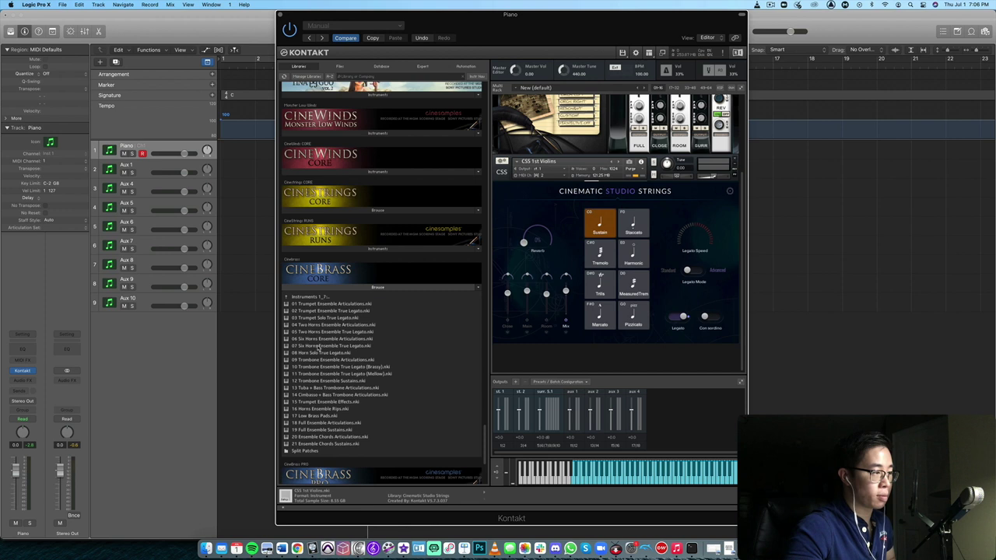
{"action": "left_click", "coordinate": [330, 353]}
{"action": "double_click", "coordinate": [330, 353]}
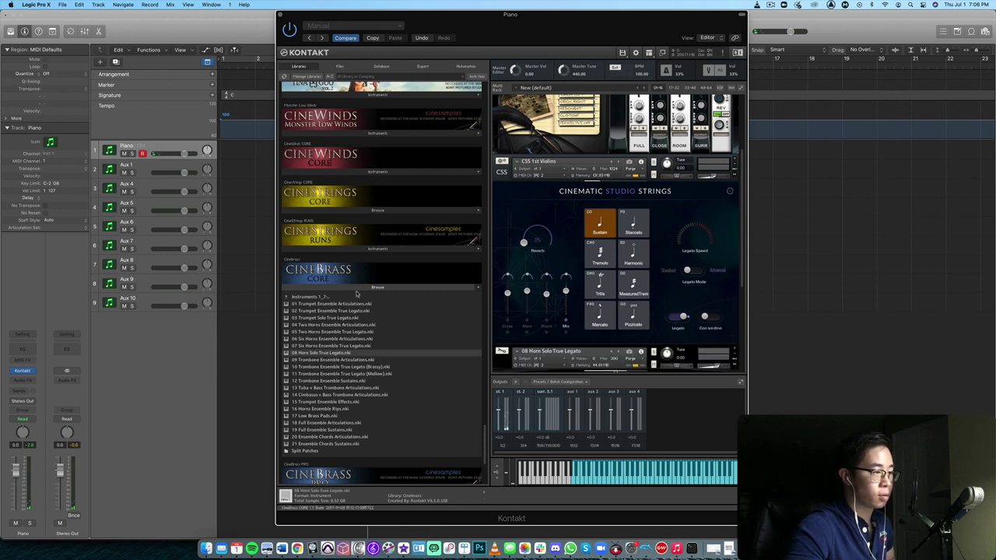
{"action": "left_click", "coordinate": [347, 289]}
{"action": "scroll", "coordinate": [725, 225], "scroll_direction": "down", "scroll_amount": 3}
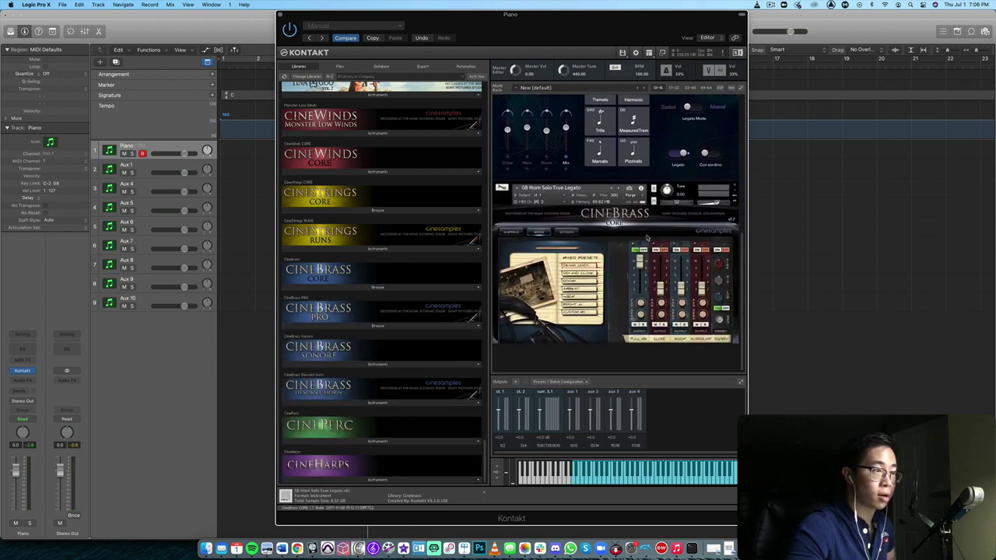
{"action": "scroll", "coordinate": [725, 224], "scroll_direction": "up", "scroll_amount": 4}
{"action": "scroll", "coordinate": [546, 218], "scroll_direction": "down", "scroll_amount": 3}
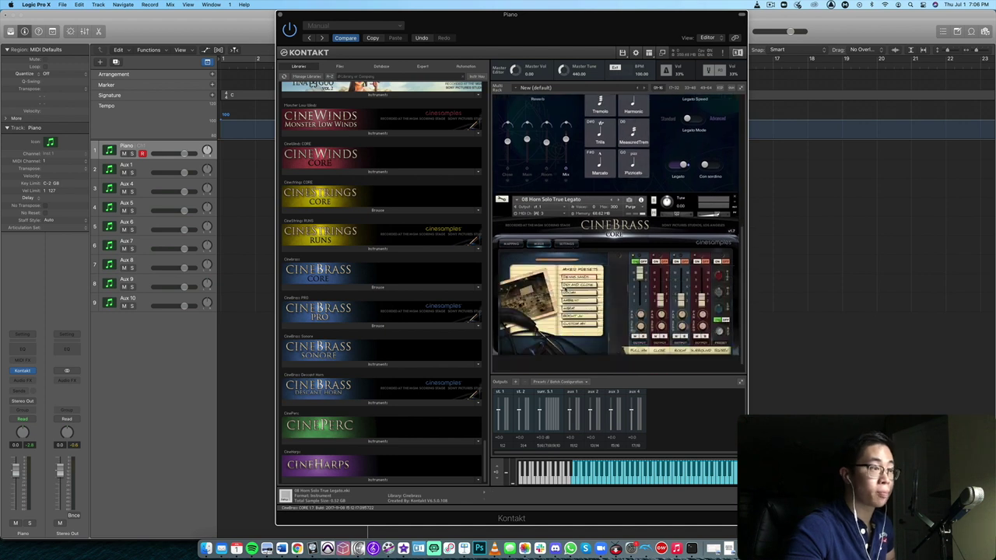
Rename the Aux 1 track to Strings.
{"action": "left_click", "coordinate": [142, 170]}
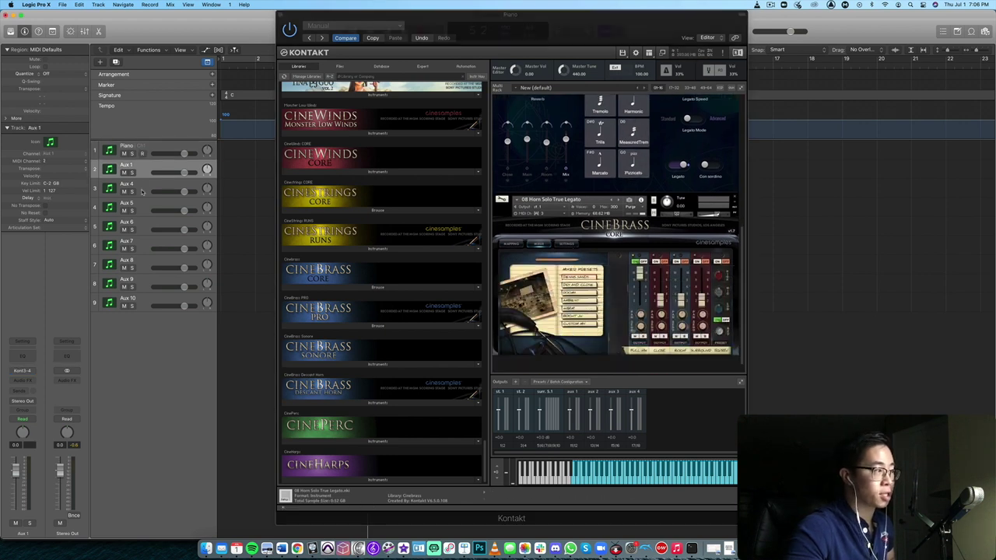
{"action": "left_click", "coordinate": [144, 184]}
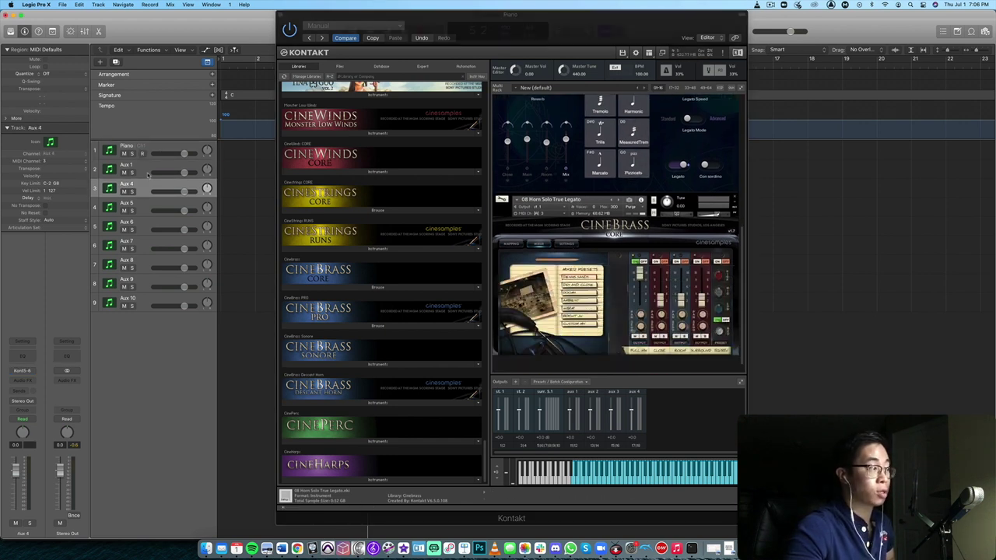
{"action": "scroll", "coordinate": [486, 198], "scroll_direction": "up", "scroll_amount": 3}
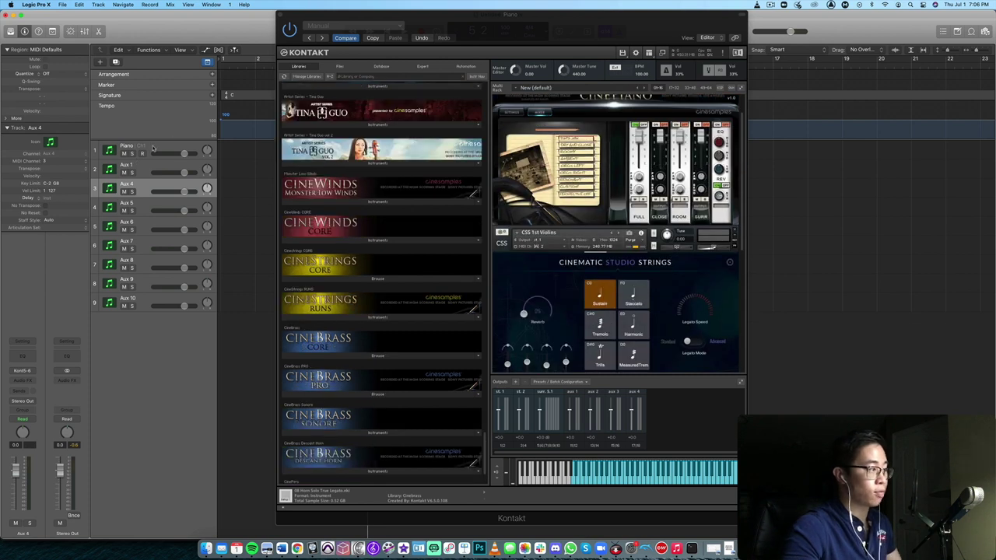
{"action": "left_click", "coordinate": [153, 147]}
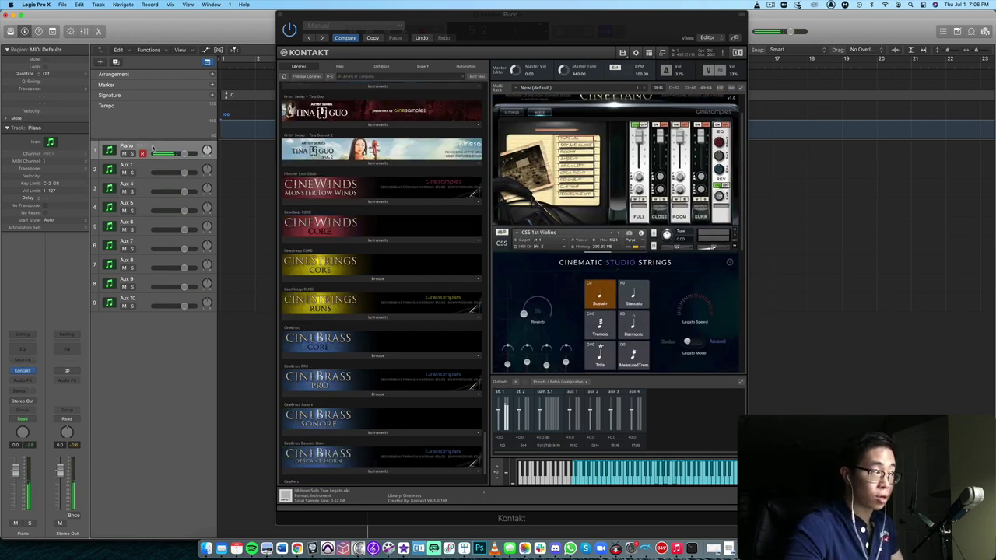
{"action": "scroll", "coordinate": [614, 233], "scroll_direction": "down", "scroll_amount": 4}
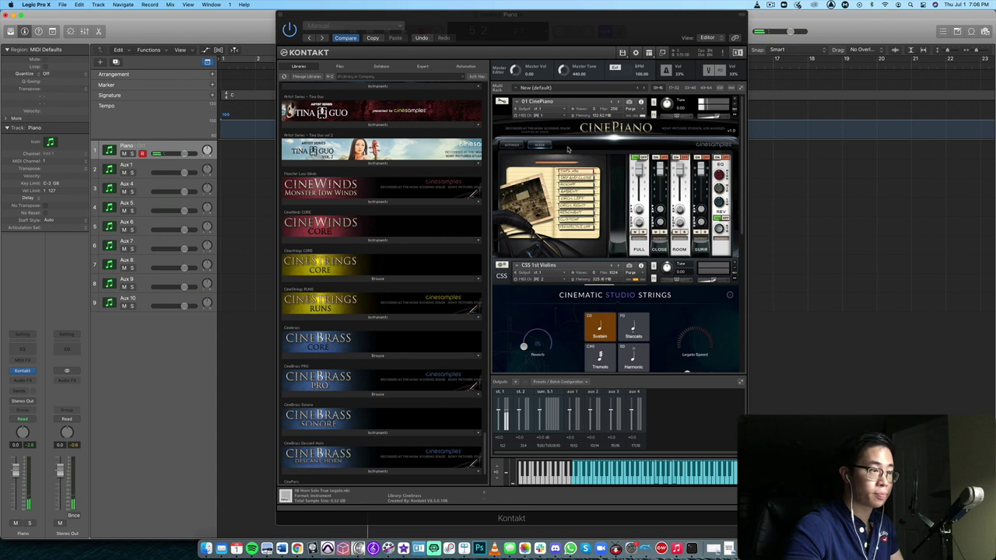
{"action": "left_click", "coordinate": [146, 166]}
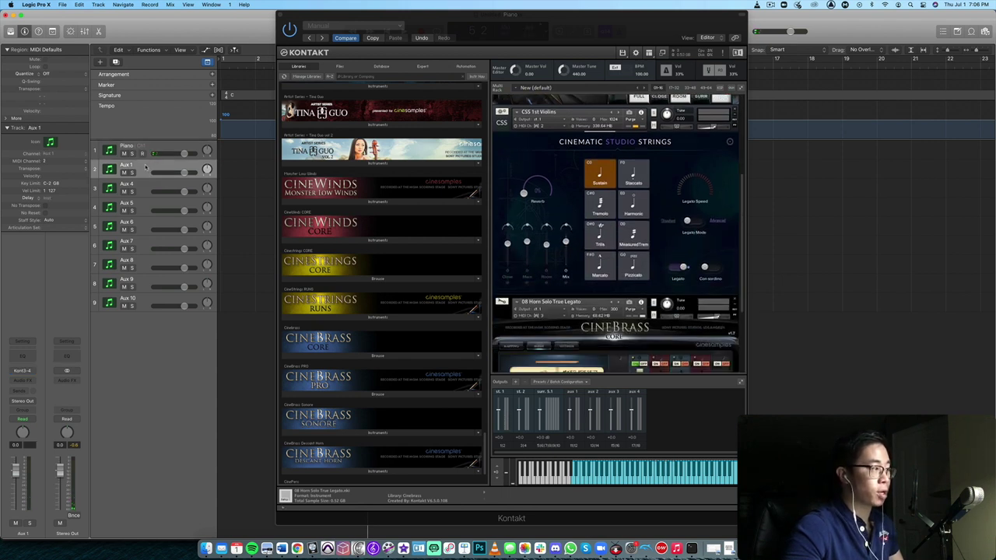
{"action": "double_click", "coordinate": [126, 165]}
{"action": "type", "text": "Strings"}
{"action": "key", "text": "Return"}
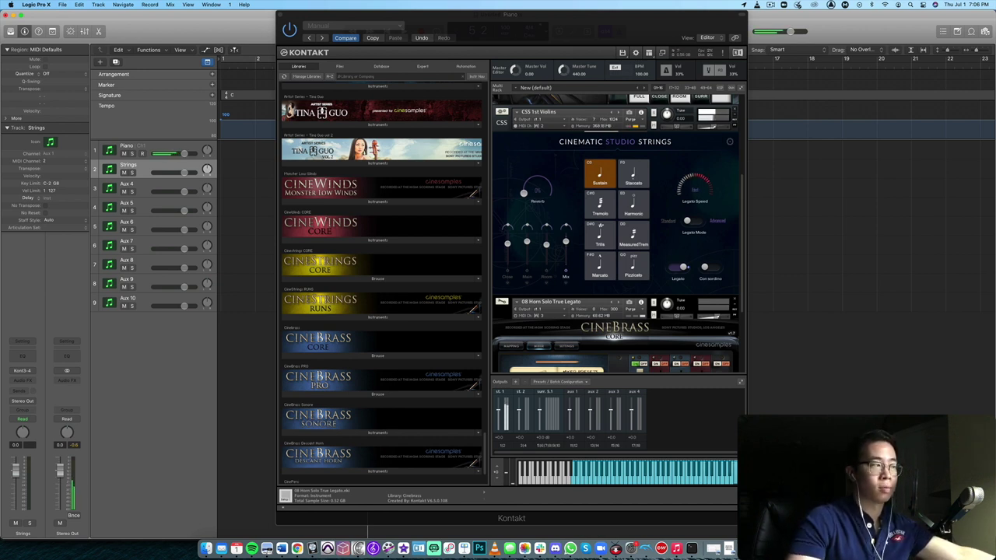
Rename the Aux 4 track to Horn.
{"action": "left_click", "coordinate": [143, 187]}
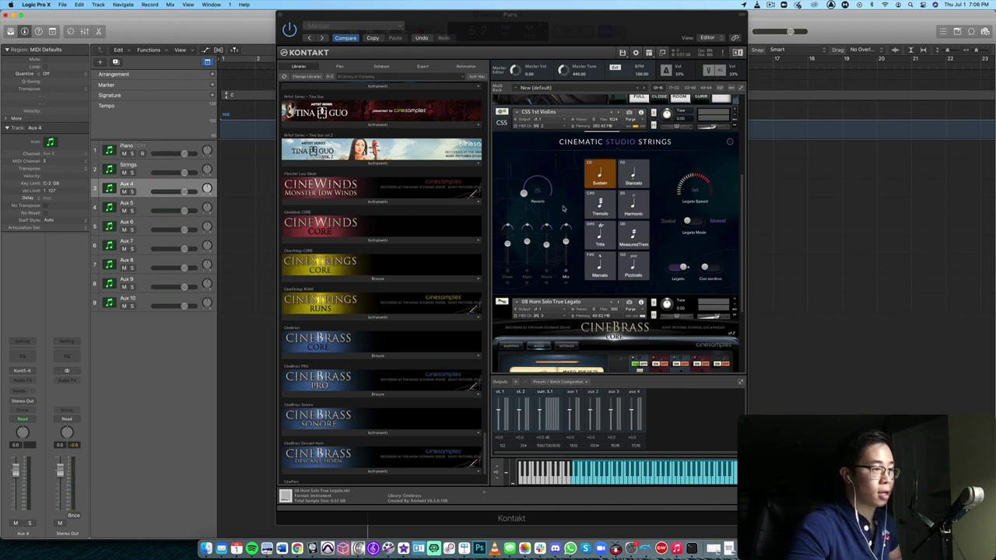
{"action": "scroll", "coordinate": [565, 209], "scroll_direction": "down", "scroll_amount": 3}
{"action": "double_click", "coordinate": [126, 184]}
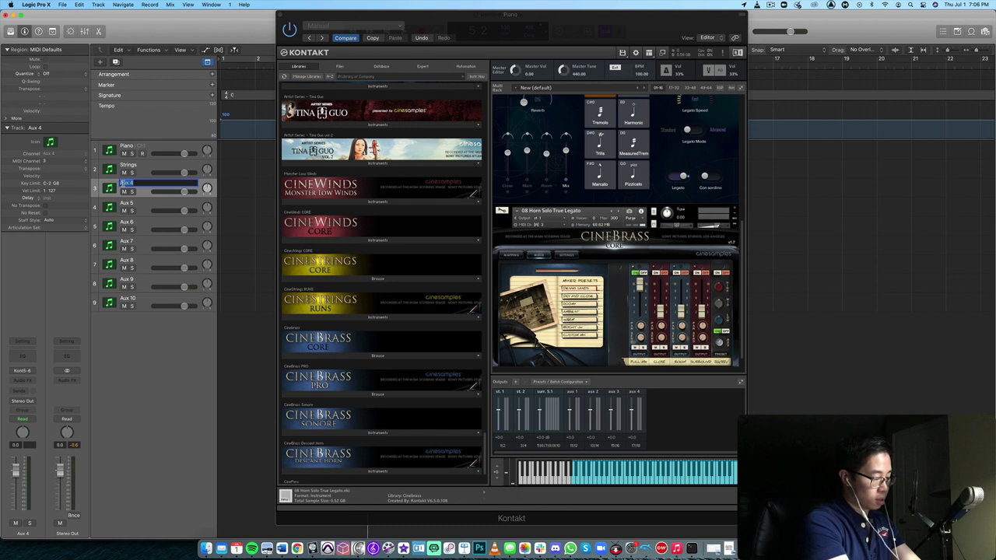
{"action": "type", "text": "Horn"}
{"action": "key", "text": "Return"}
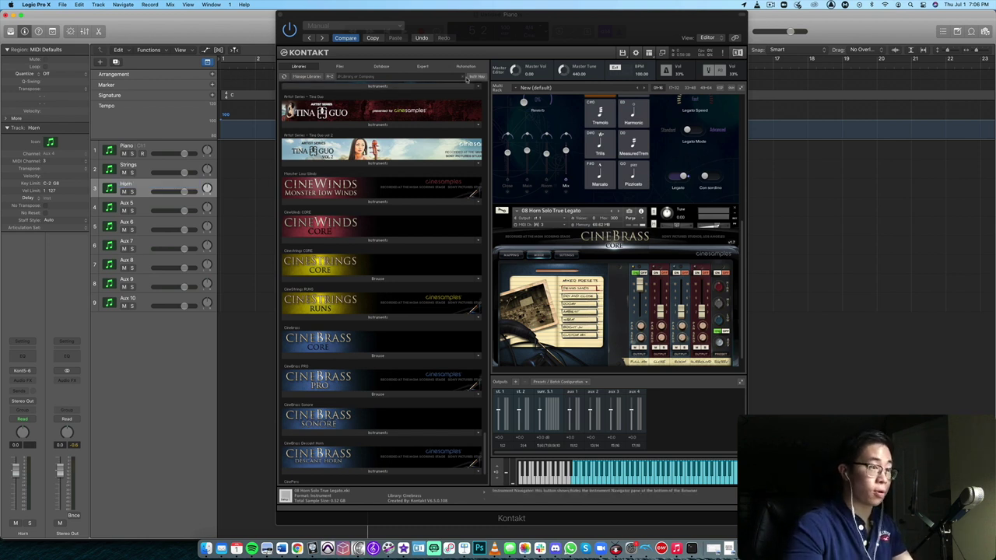
Move the Kontakt window to the lower half and start recording from the project start.
{"action": "left_click", "coordinate": [666, 212]}
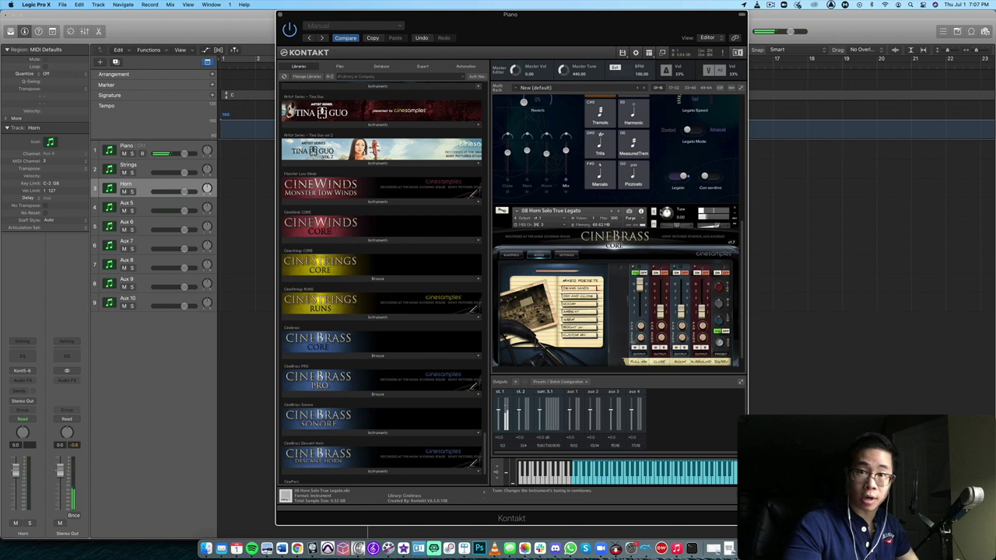
{"action": "left_click_drag", "start_coordinate": [582, 15], "coordinate": [558, 310]}
{"action": "key", "text": "Return"}
{"action": "key", "text": "r"}
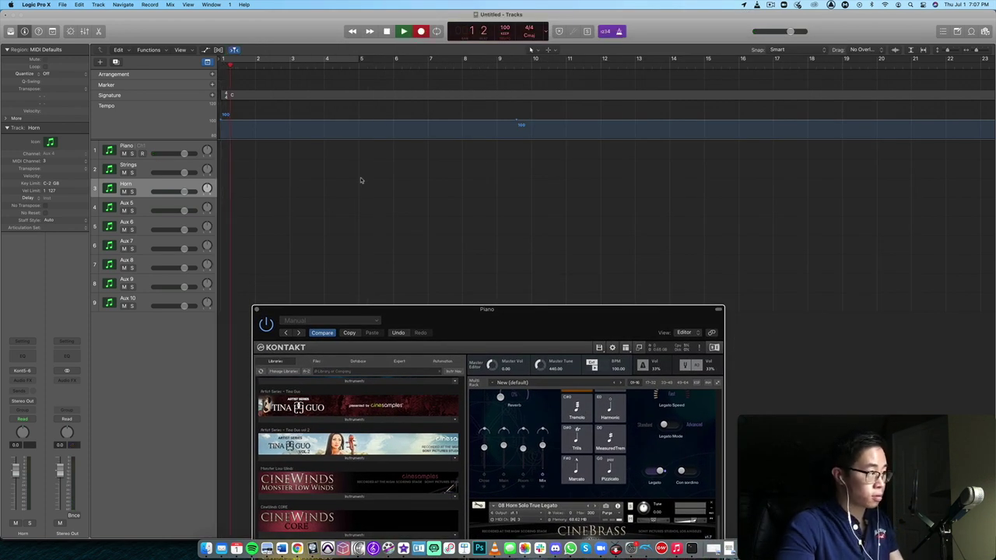
Record a piano part on the Piano track spanning bars 2 to 10.
{"action": "key", "text": "space"}
{"action": "left_click", "coordinate": [153, 145]}
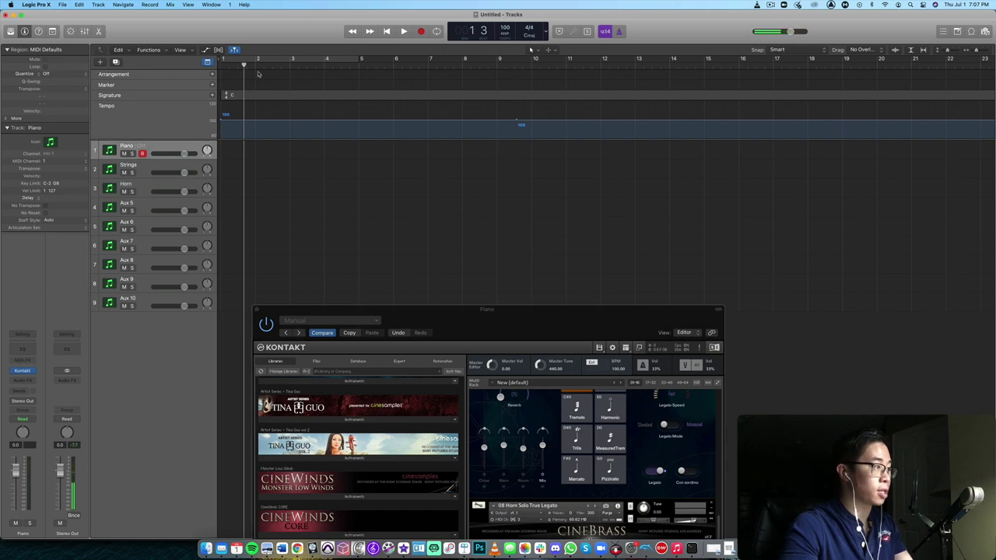
{"action": "key", "text": "r"}
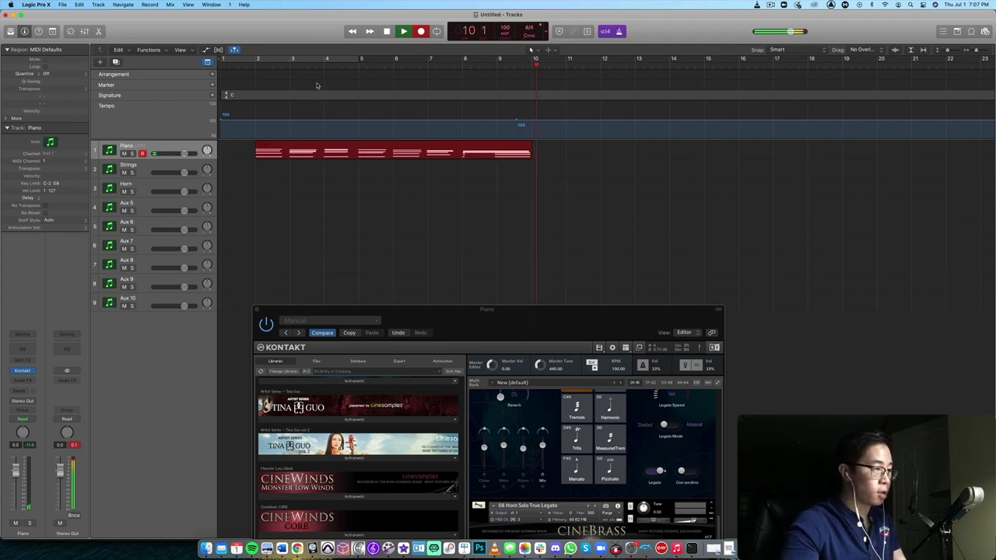
{"action": "key", "text": "space"}
Move the Kontakt window back up and select the Strings track.
{"action": "left_click_drag", "start_coordinate": [565, 308], "coordinate": [575, 17]}
{"action": "scroll", "coordinate": [641, 187], "scroll_direction": "up", "scroll_amount": 3}
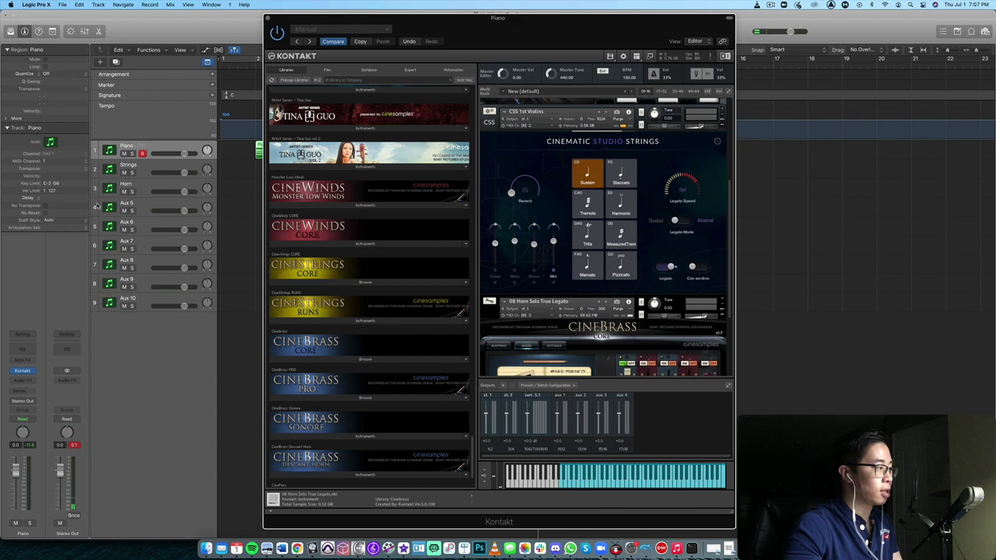
{"action": "left_click", "coordinate": [143, 168]}
Record a strings MIDI region on the Strings track from bar 1 to about bar 11.
{"action": "left_click_drag", "start_coordinate": [533, 34], "coordinate": [552, 43]}
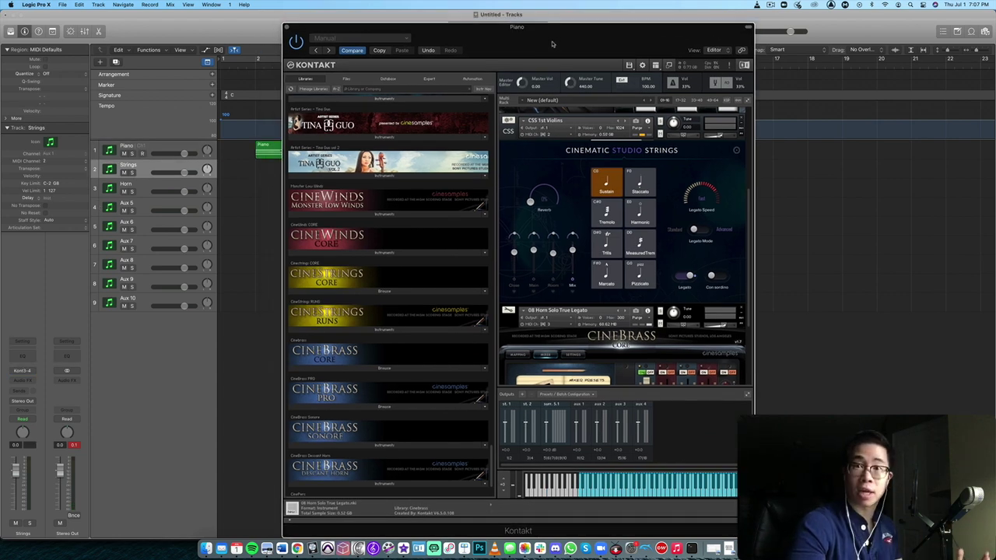
{"action": "left_click_drag", "start_coordinate": [552, 43], "coordinate": [610, 232]}
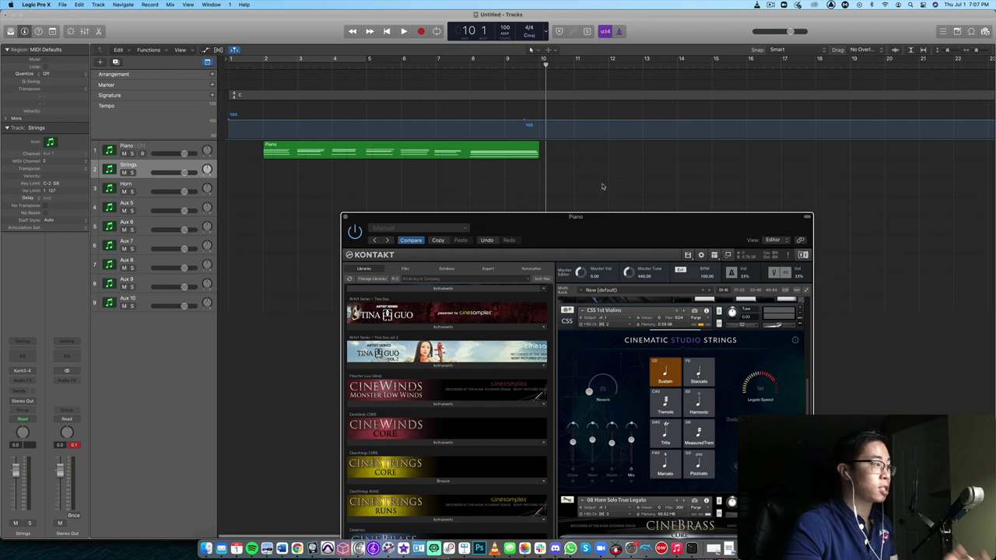
{"action": "left_click", "coordinate": [239, 65]}
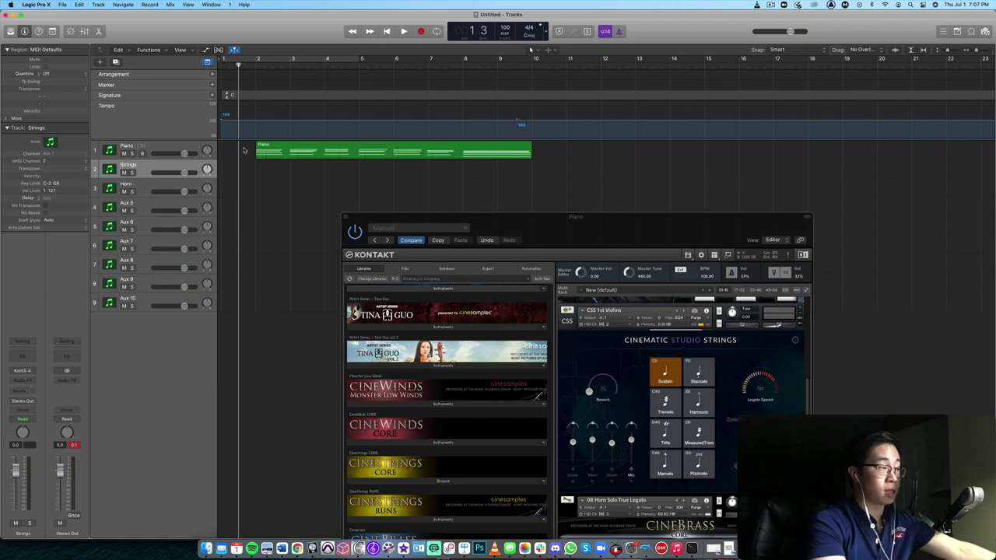
{"action": "key", "text": "space"}
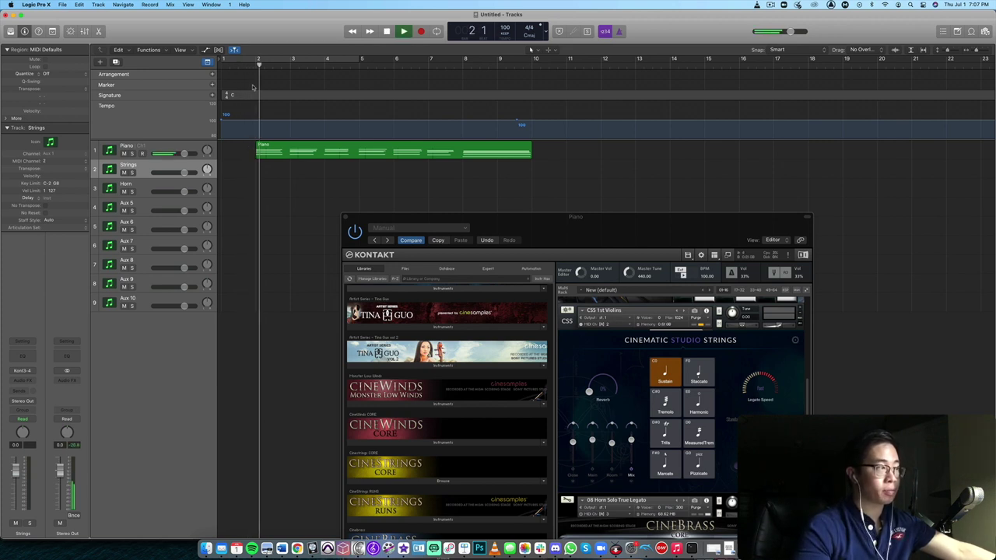
{"action": "key", "text": "comma"}
{"action": "key", "text": "r"}
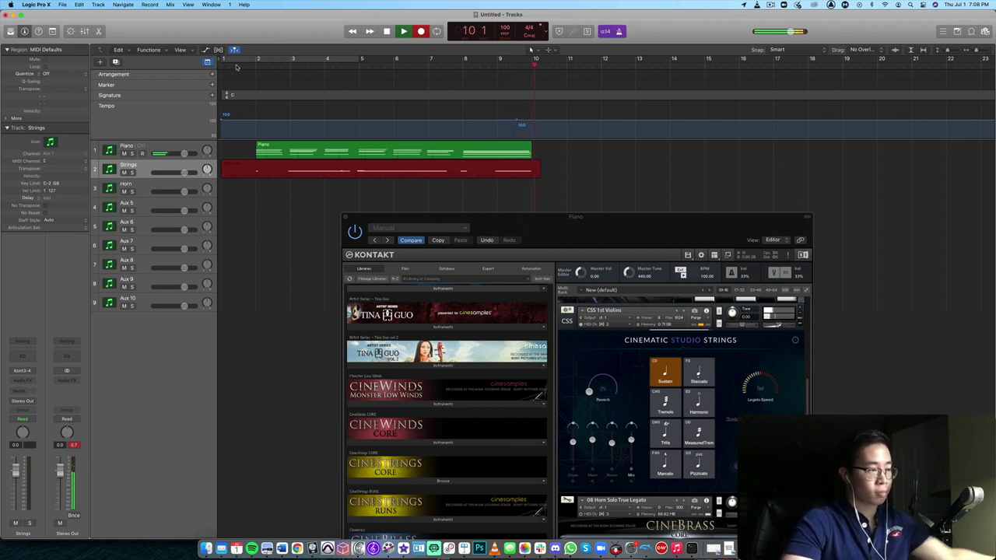
{"action": "key", "text": "space"}
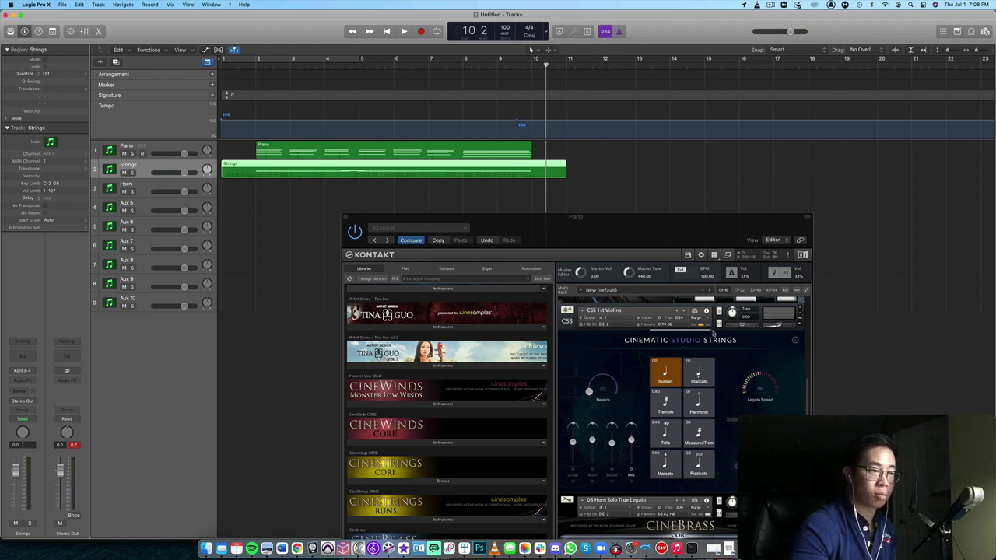
Open the Strings region in the Piano Roll and audition it from about bar 2.4.
{"action": "left_click_drag", "start_coordinate": [585, 222], "coordinate": [266, 313]}
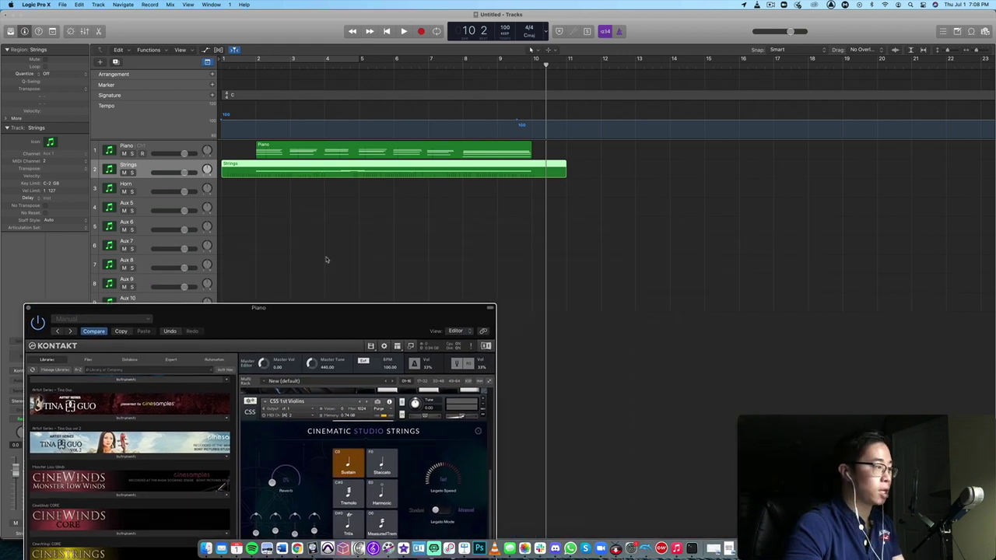
{"action": "double_click", "coordinate": [351, 173]}
{"action": "left_click_drag", "start_coordinate": [382, 329], "coordinate": [200, 507]}
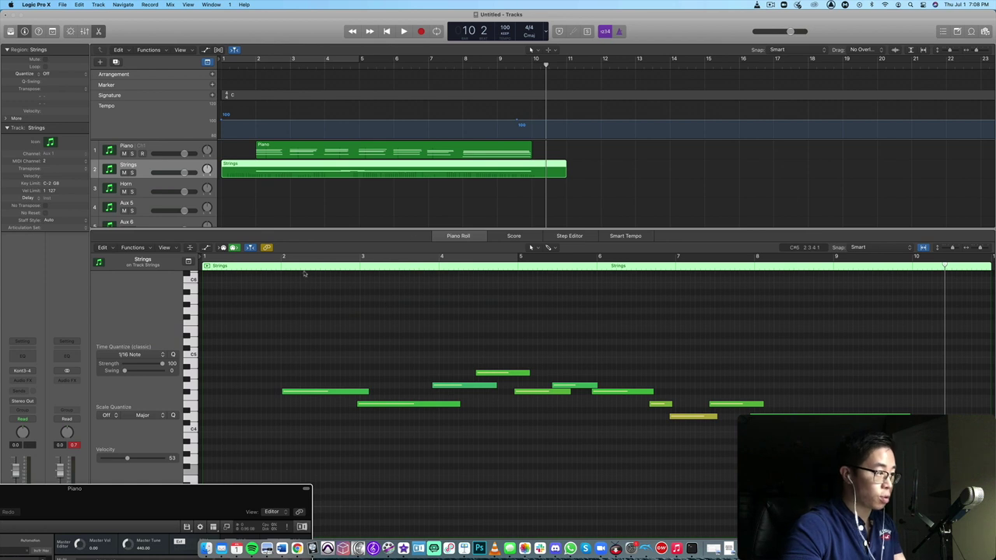
{"action": "left_click", "coordinate": [353, 267]}
{"action": "key", "text": "space"}
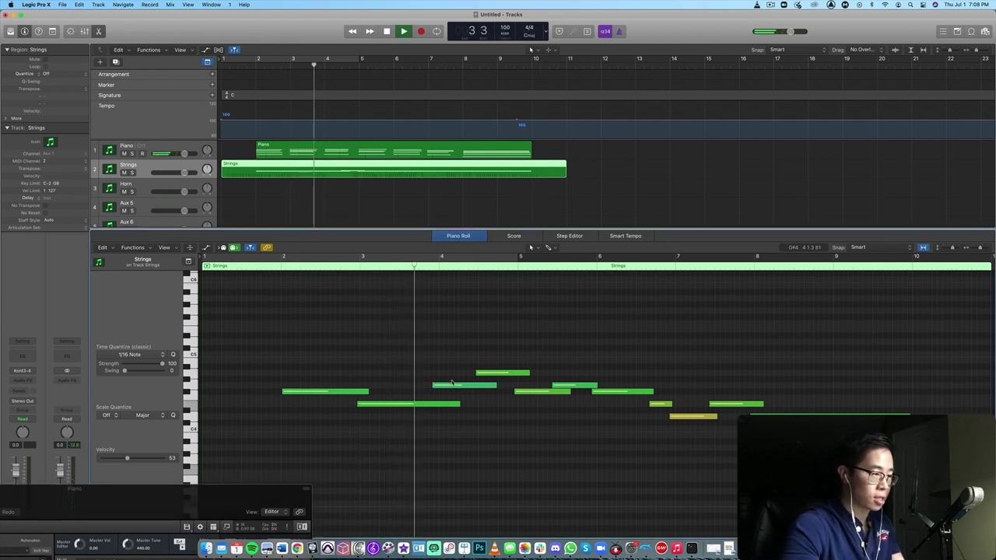
{"action": "key", "text": "space"}
Start the upper note earlier, fine-tune the G4 note's end and extend the F4 note.
{"action": "left_click_drag", "start_coordinate": [475, 374], "coordinate": [513, 387]}
{"action": "key", "text": "space"}
{"action": "left_click", "coordinate": [509, 267]}
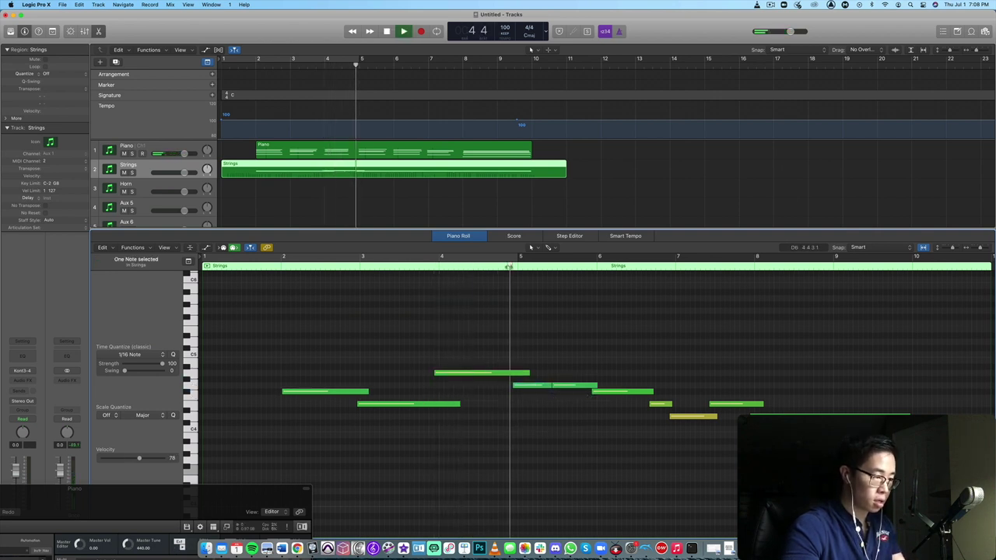
{"action": "left_click_drag", "start_coordinate": [597, 385], "coordinate": [577, 385]}
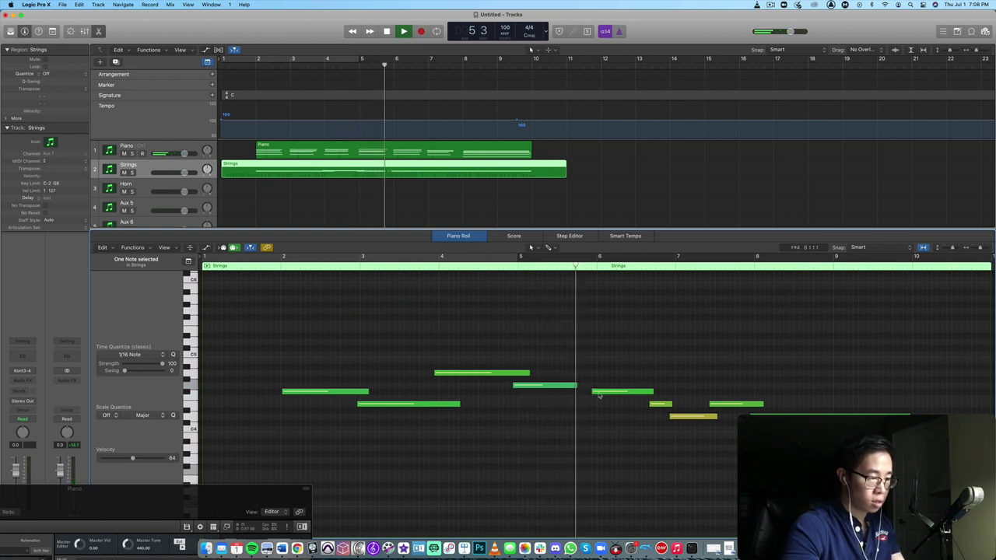
{"action": "left_click_drag", "start_coordinate": [576, 386], "coordinate": [597, 386]}
{"action": "left_click", "coordinate": [488, 406]}
{"action": "left_click_drag", "start_coordinate": [478, 391], "coordinate": [544, 404]}
Play back the edited strings part from bar 2, then show the MIDI data lane.
{"action": "scroll", "coordinate": [545, 350], "scroll_direction": "left", "scroll_amount": 5}
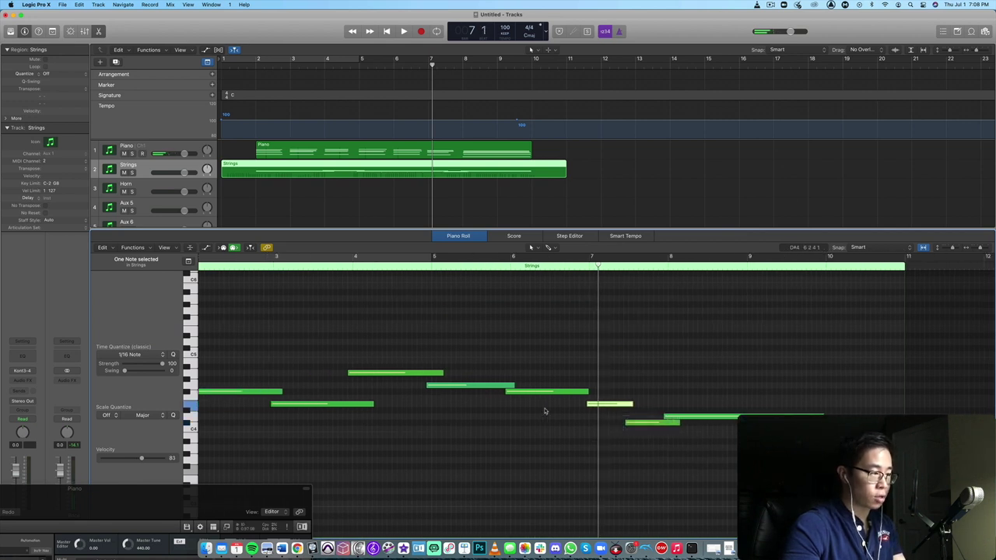
{"action": "left_click", "coordinate": [236, 266]}
{"action": "key", "text": "space"}
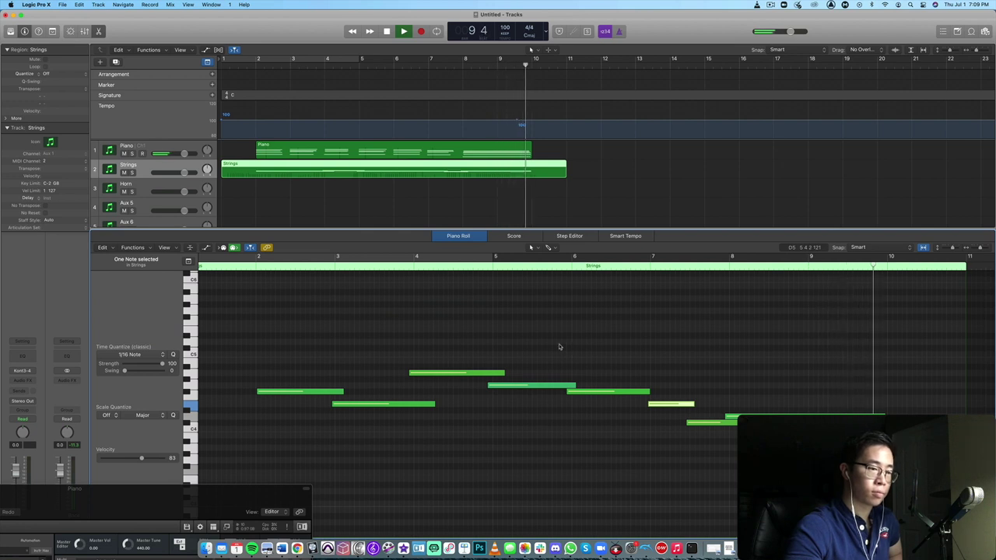
{"action": "key", "text": "space"}
{"action": "key", "text": "a"}
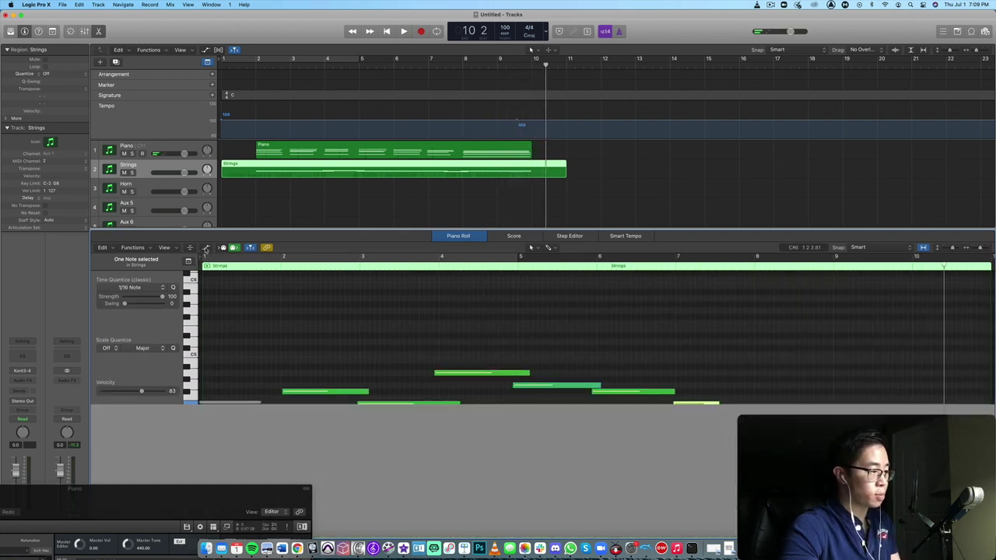
Set the MIDI lane to Ch. 1: Modulation to show the Strings region's recorded curve.
{"action": "left_click", "coordinate": [144, 478]}
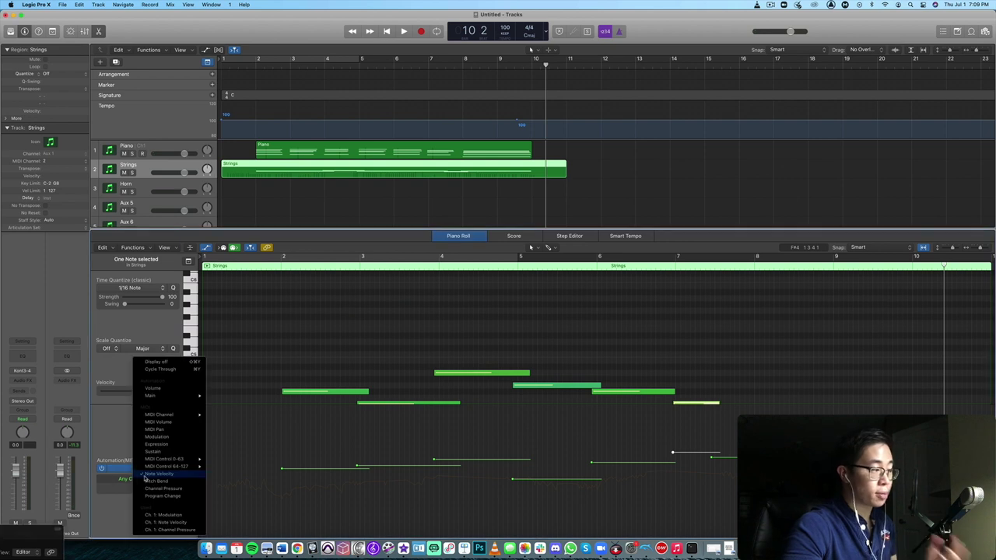
{"action": "left_click", "coordinate": [165, 515]}
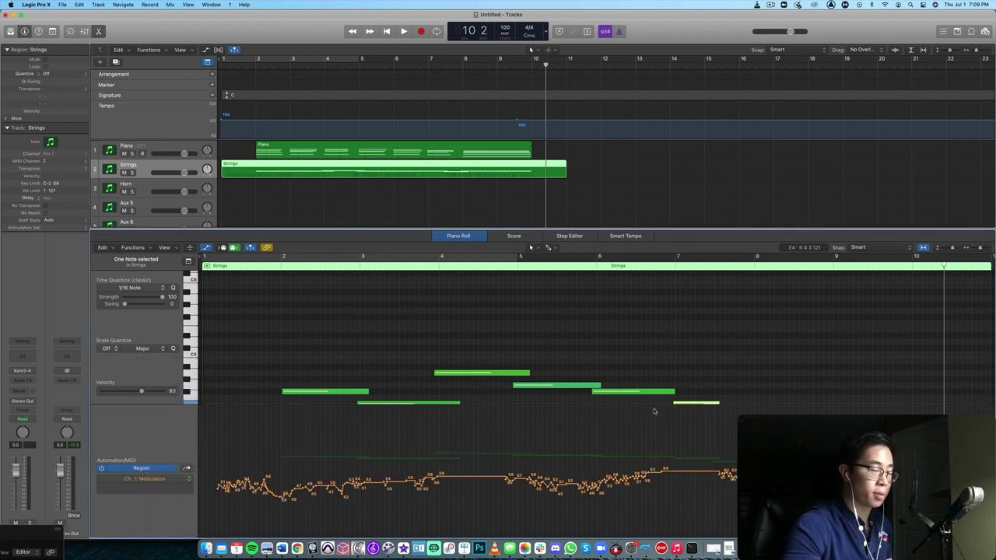
{"action": "scroll", "coordinate": [450, 432], "scroll_direction": "down", "scroll_amount": 2}
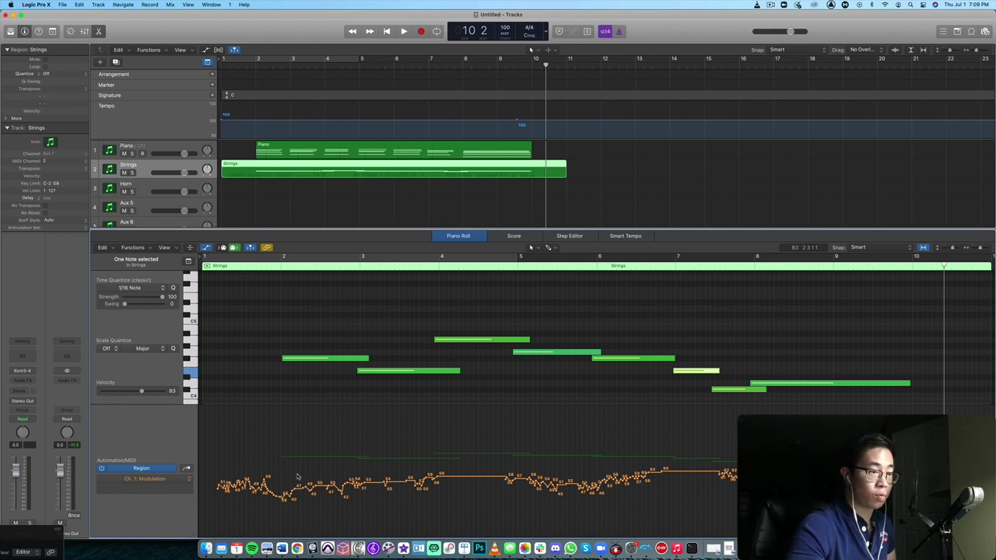
{"action": "left_click_drag", "start_coordinate": [32, 534], "coordinate": [26, 389]}
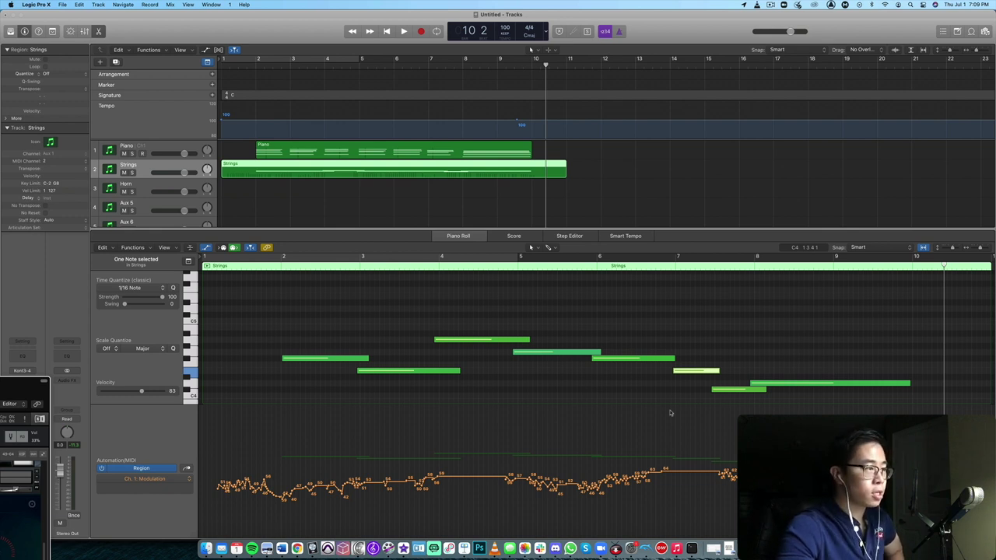
{"action": "scroll", "coordinate": [529, 358], "scroll_direction": "down", "scroll_amount": 2}
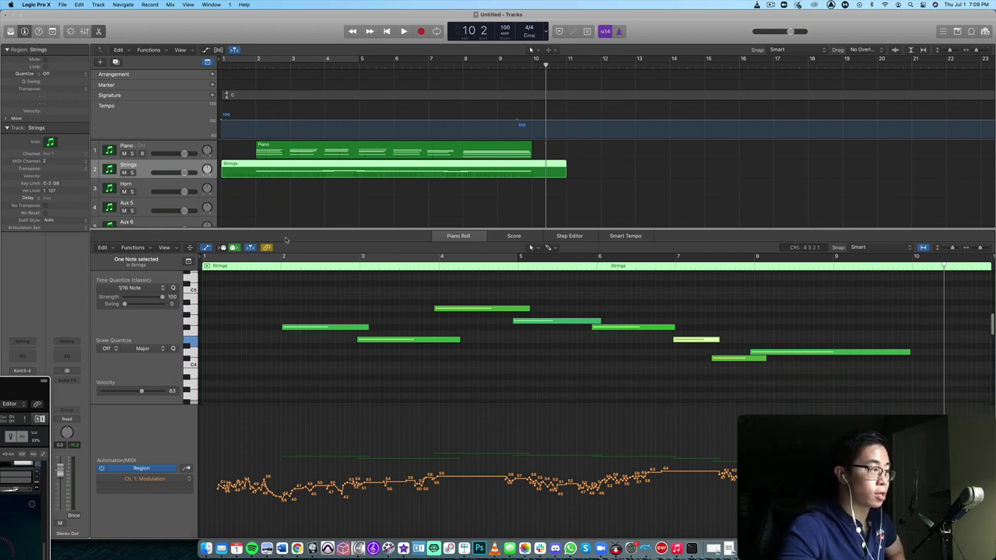
{"action": "left_click", "coordinate": [247, 65]}
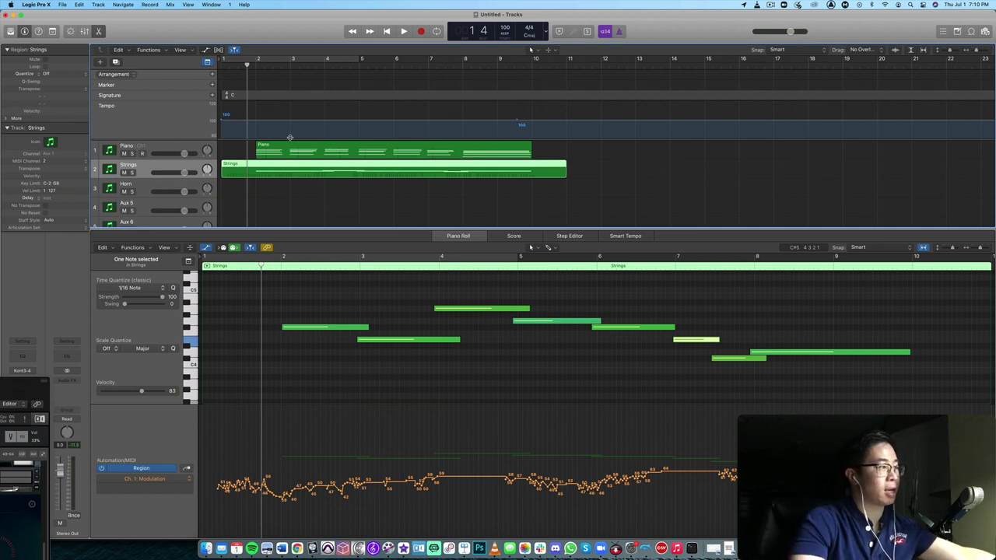
Record a horn MIDI region with modulation on the Horn track from the project start.
{"action": "key", "text": "Return"}
{"action": "left_click", "coordinate": [162, 185]}
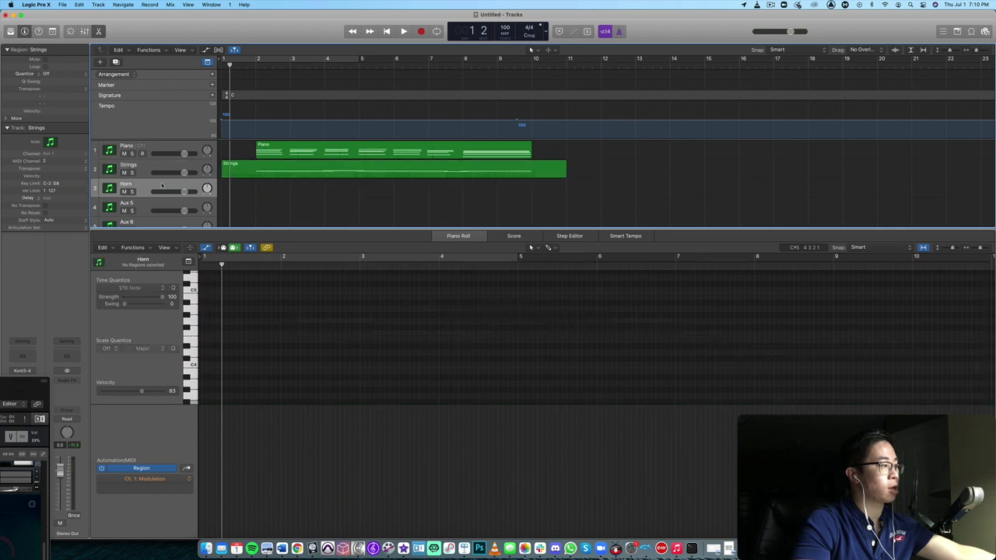
{"action": "key", "text": "r"}
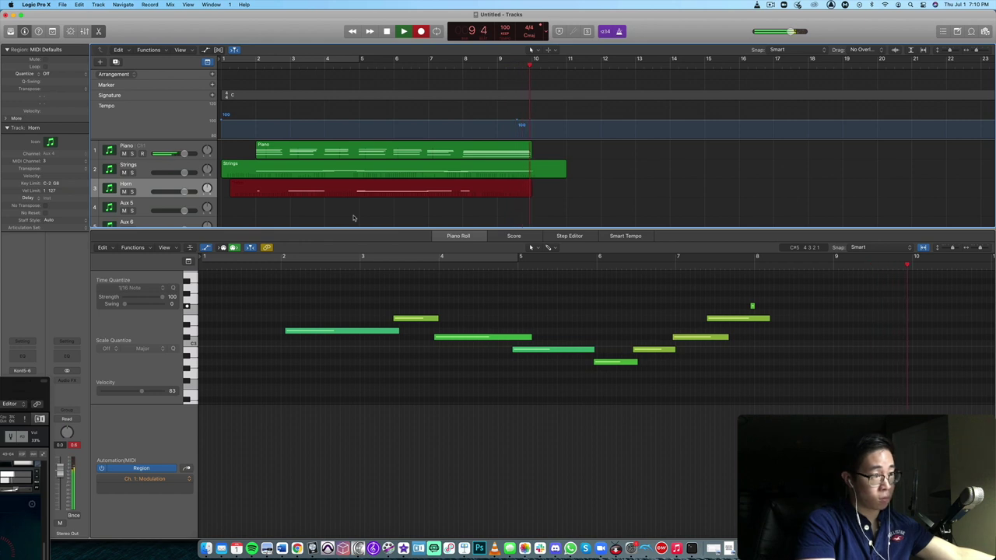
{"action": "key", "text": "space"}
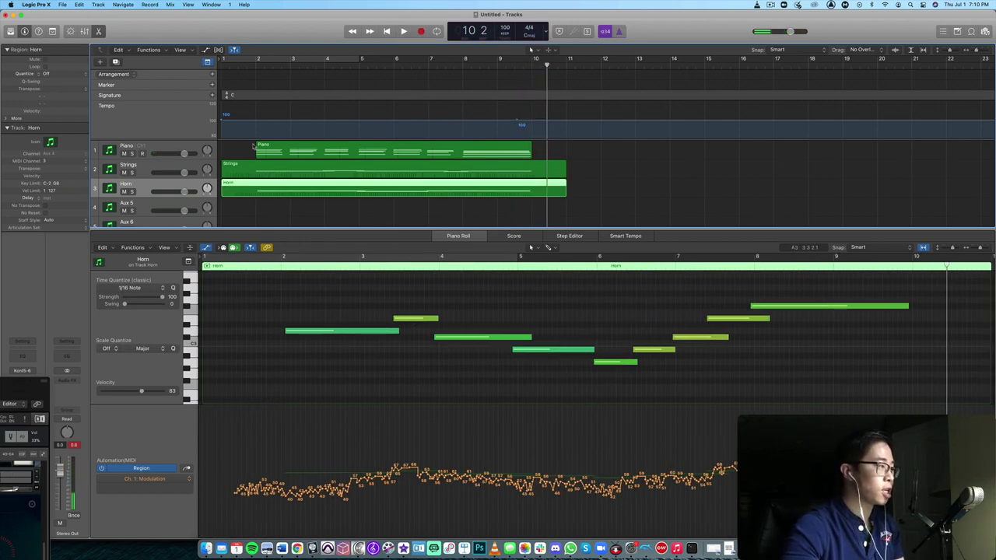
Play back the recorded horn part from about bar 1.5.
{"action": "left_click", "coordinate": [242, 61]}
{"action": "key", "text": "space"}
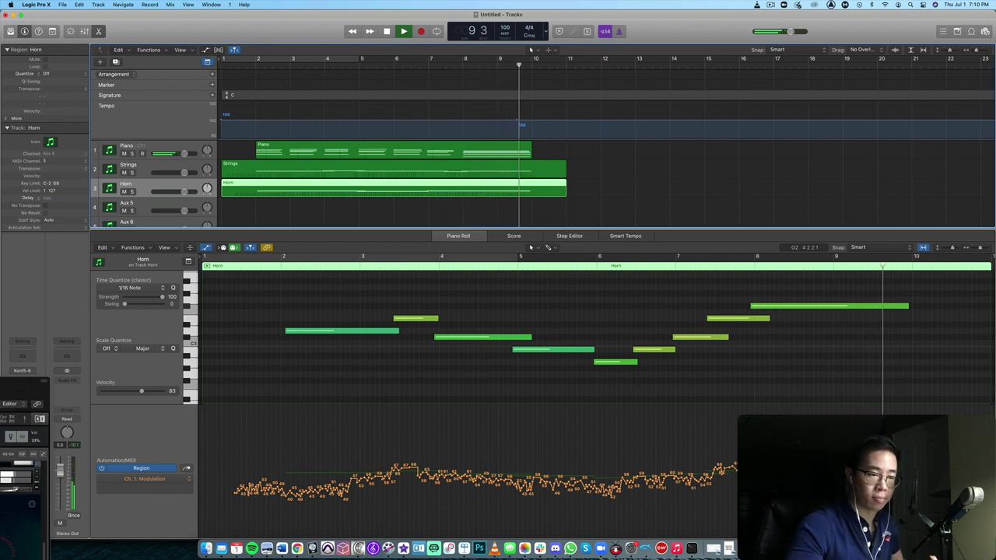
{"action": "key", "text": "space"}
Draw a smooth freehand Modulation curve across the Horn region's automation lane.
{"action": "scroll", "coordinate": [514, 365], "scroll_direction": "left", "scroll_amount": 5}
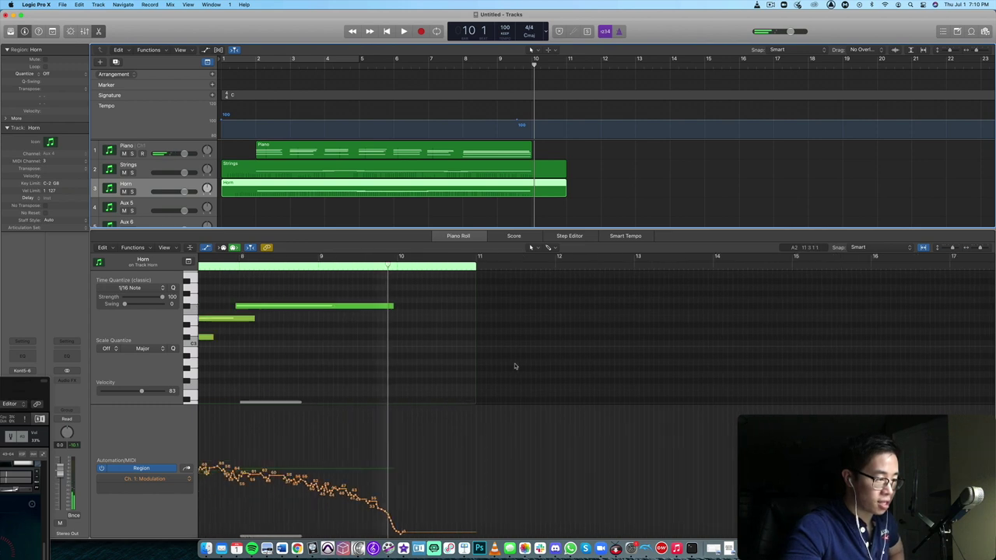
{"action": "scroll", "coordinate": [514, 365], "scroll_direction": "left", "scroll_amount": 5}
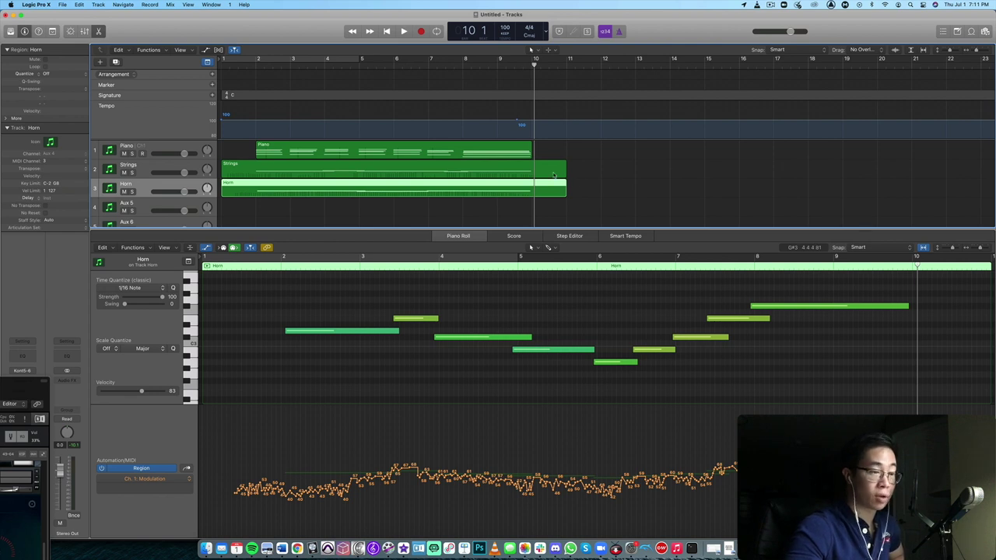
{"action": "key", "text": "Tab"}
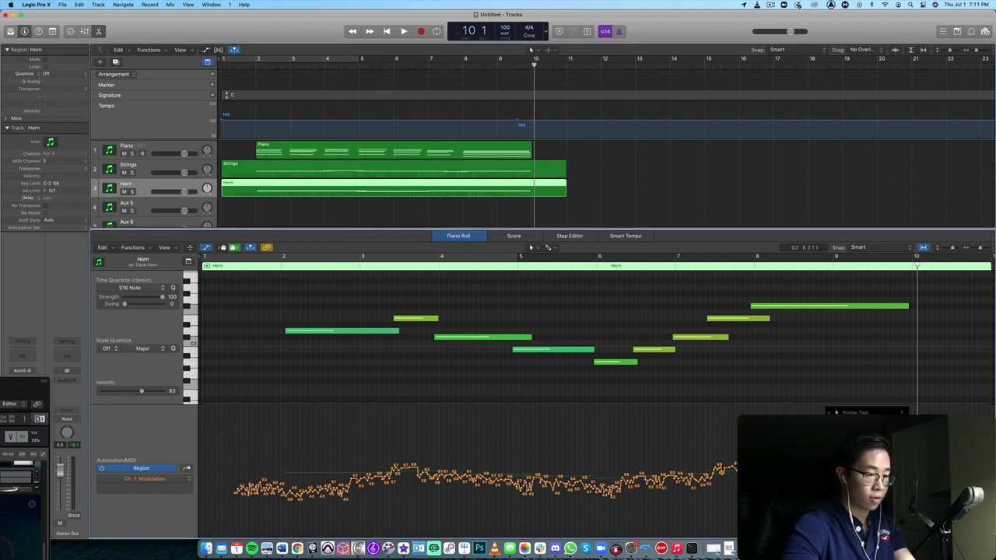
{"action": "mouse_move", "coordinate": [918, 502]}
{"action": "left_mouse_down"}
{"action": "mouse_move", "coordinate": [505, 473]}
{"action": "mouse_move", "coordinate": [273, 486]}
{"action": "mouse_move", "coordinate": [215, 506]}
{"action": "left_mouse_up"}
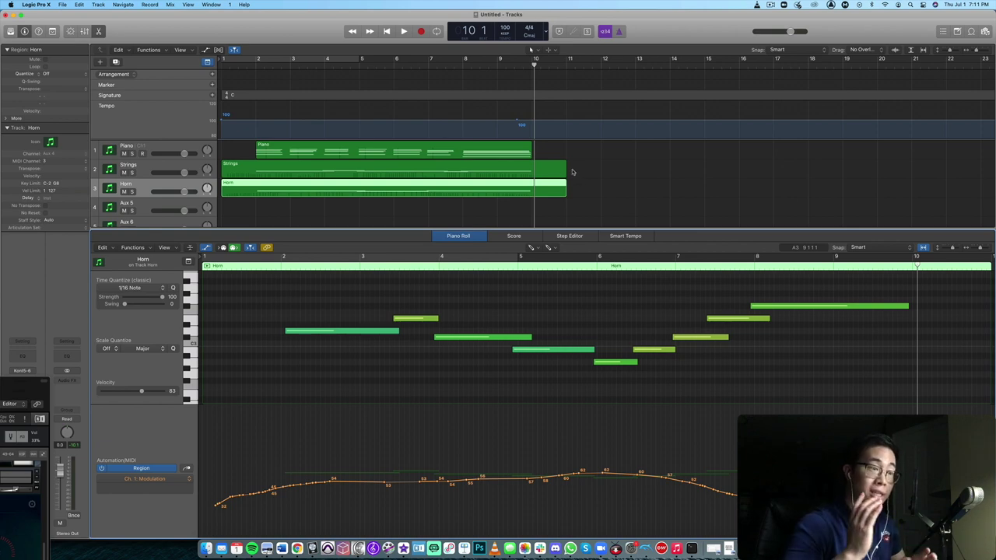
Open Kontakt and browse the loaded CinePiano, CSS 1st Violins and horn instruments.
{"action": "left_click", "coordinate": [22, 370]}
{"action": "scroll", "coordinate": [733, 161], "scroll_direction": "up", "scroll_amount": 5}
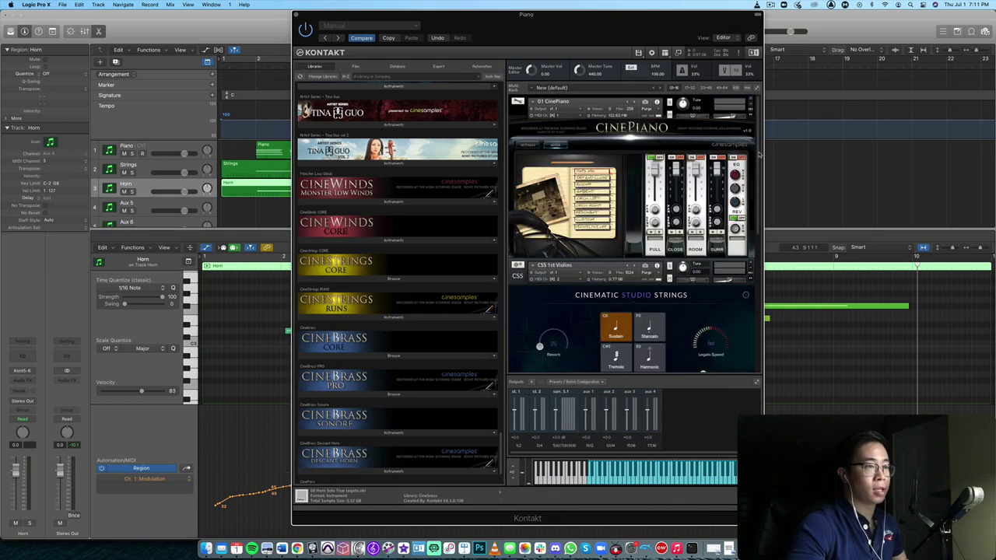
{"action": "scroll", "coordinate": [733, 161], "scroll_direction": "down", "scroll_amount": 4}
{"action": "scroll", "coordinate": [732, 161], "scroll_direction": "down", "scroll_amount": 3}
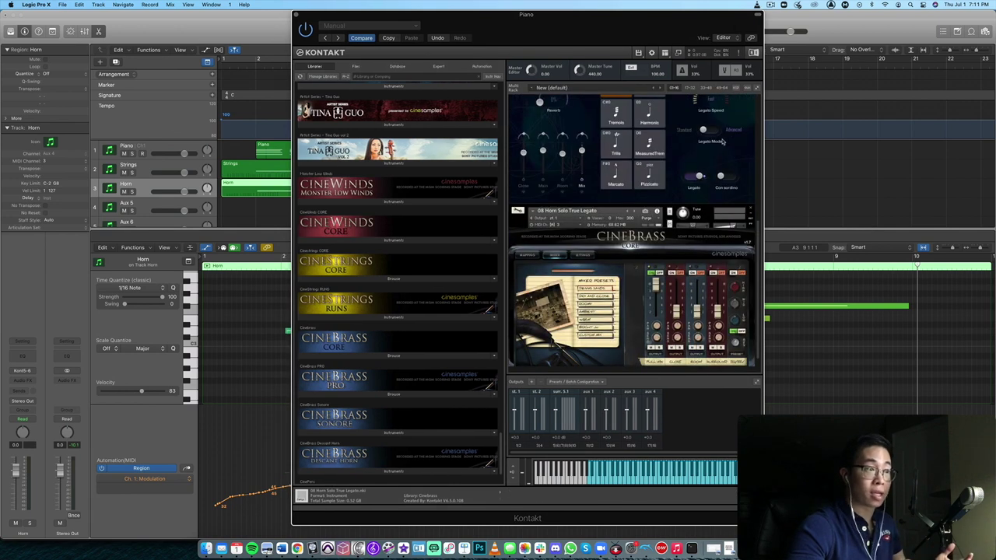
{"action": "scroll", "coordinate": [731, 156], "scroll_direction": "up", "scroll_amount": 5}
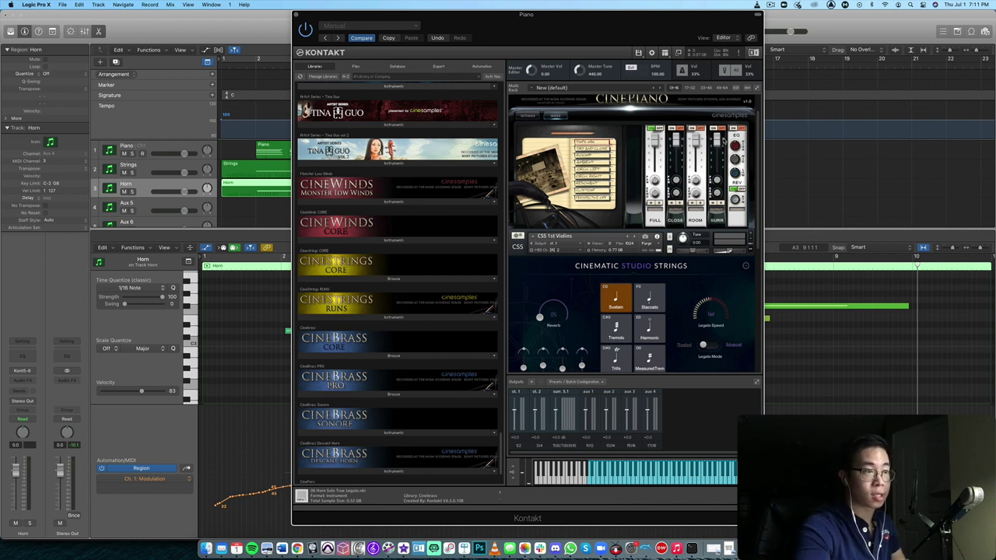
{"action": "scroll", "coordinate": [725, 140], "scroll_direction": "up", "scroll_amount": 2}
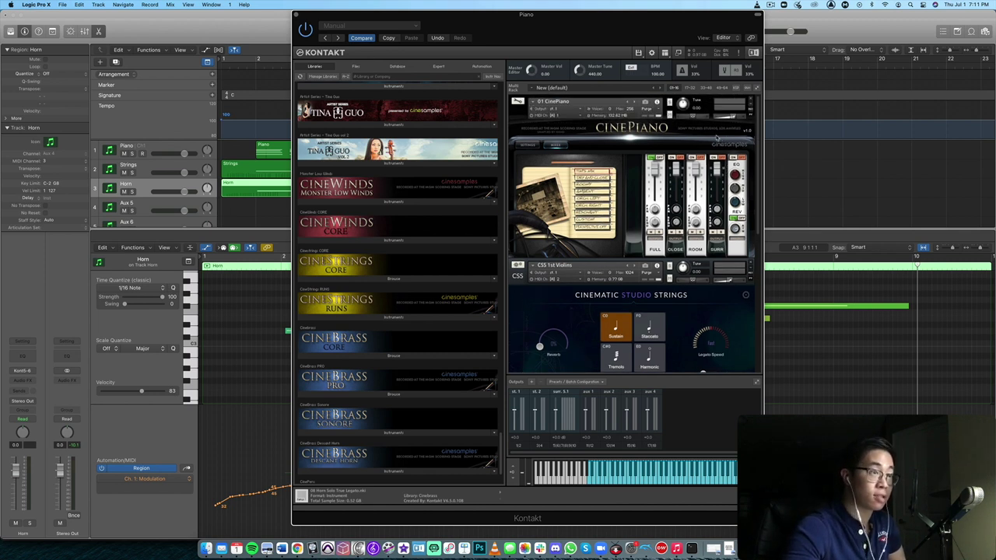
{"action": "scroll", "coordinate": [705, 131], "scroll_direction": "down", "scroll_amount": 10}
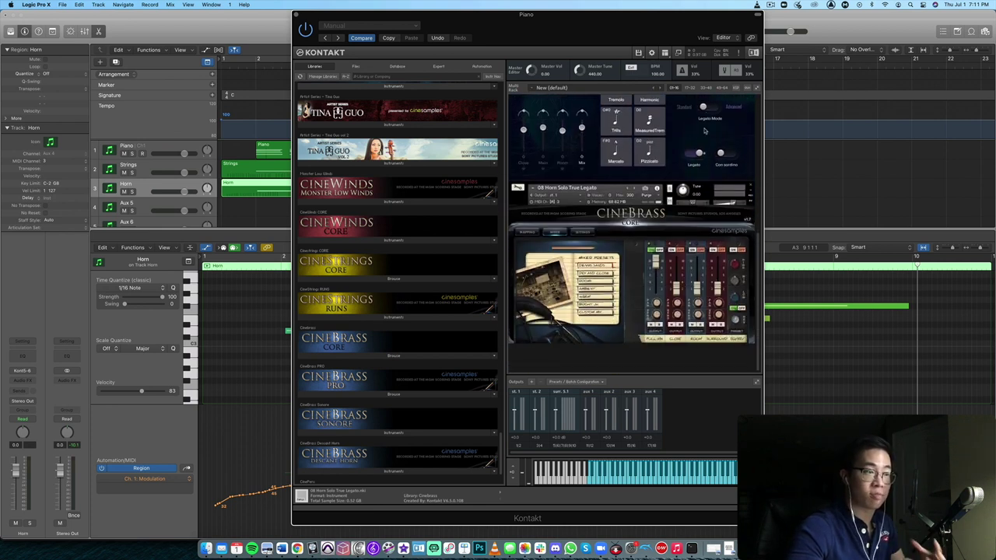
{"action": "scroll", "coordinate": [705, 131], "scroll_direction": "up", "scroll_amount": 6}
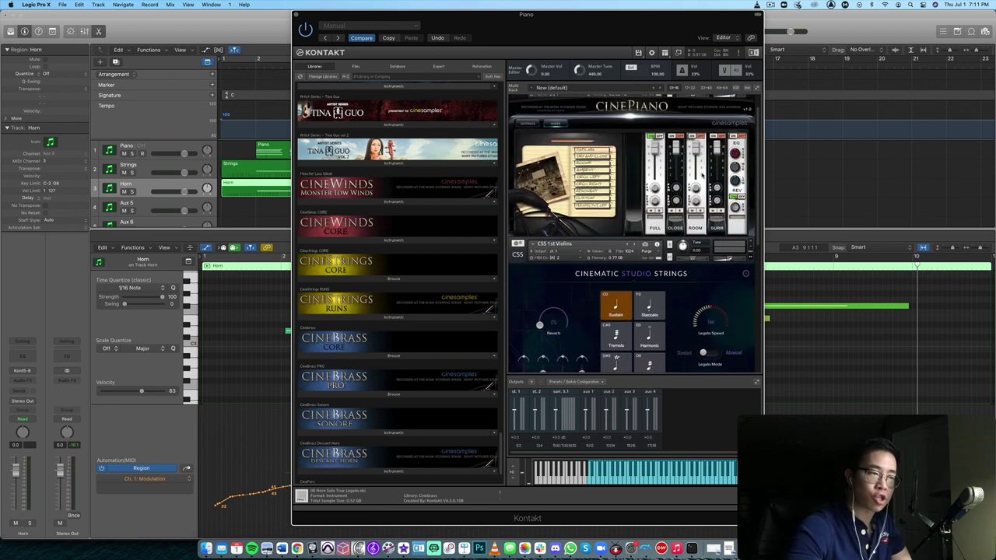
{"action": "scroll", "coordinate": [713, 226], "scroll_direction": "down", "scroll_amount": 2}
{"action": "scroll", "coordinate": [714, 227], "scroll_direction": "down", "scroll_amount": 1}
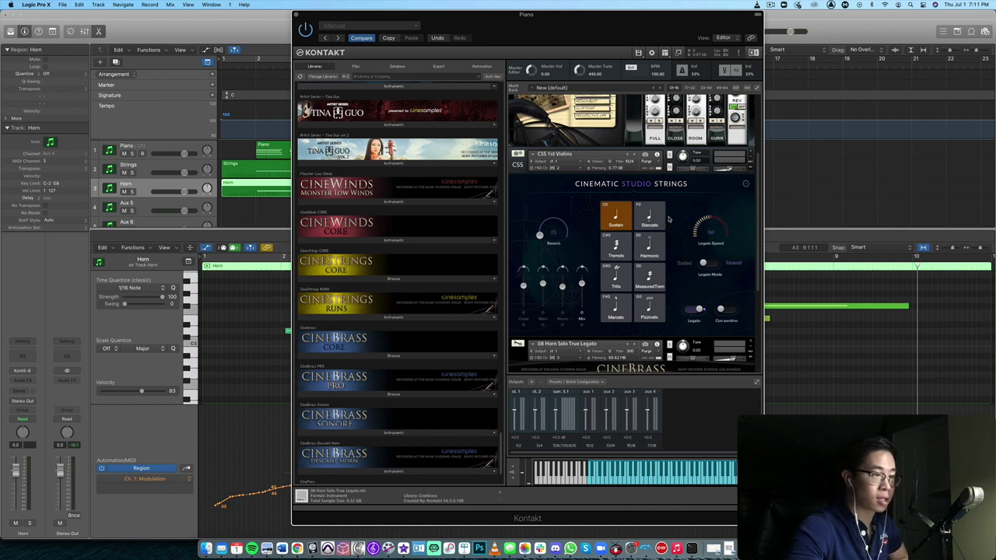
{"action": "scroll", "coordinate": [705, 201], "scroll_direction": "down", "scroll_amount": 2}
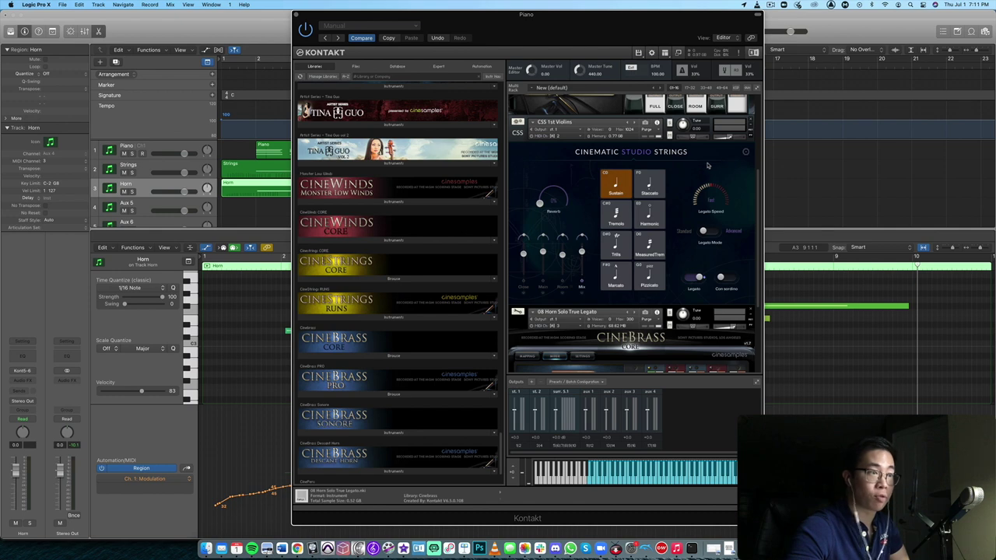
{"action": "scroll", "coordinate": [443, 238], "scroll_direction": "down", "scroll_amount": 15}
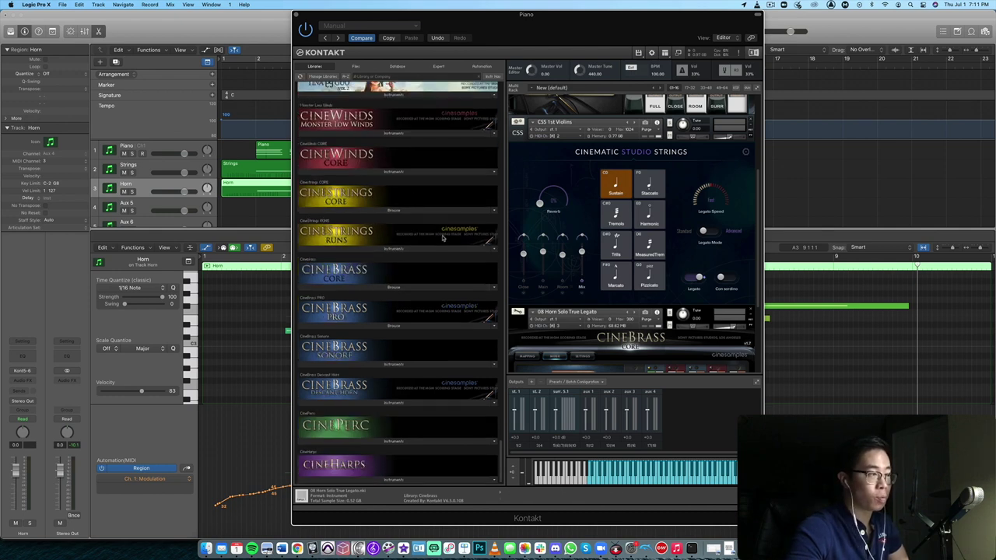
{"action": "scroll", "coordinate": [442, 238], "scroll_direction": "up", "scroll_amount": 3}
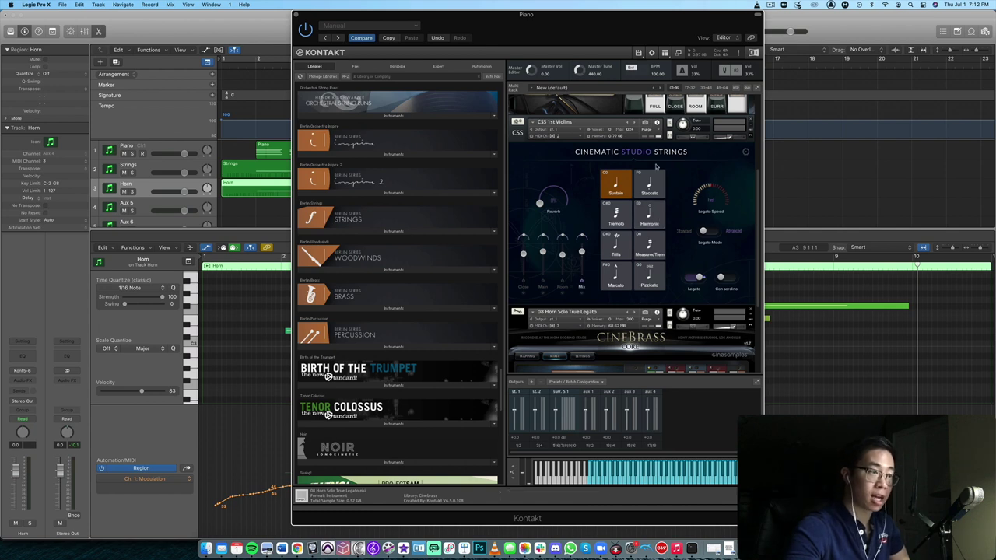
{"action": "scroll", "coordinate": [506, 249], "scroll_direction": "down", "scroll_amount": 4}
{"action": "scroll", "coordinate": [490, 265], "scroll_direction": "down", "scroll_amount": 10}
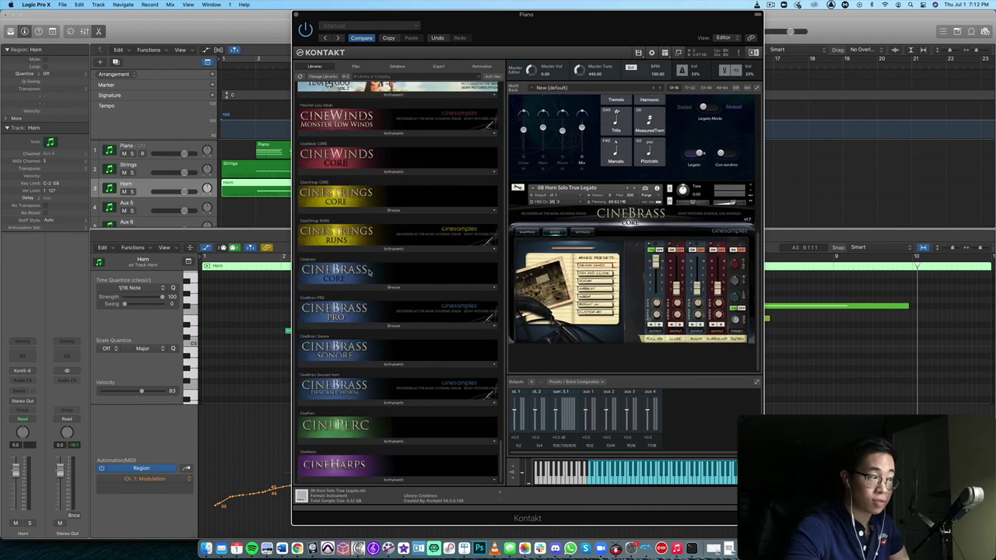
{"action": "scroll", "coordinate": [585, 198], "scroll_direction": "up", "scroll_amount": 1}
{"action": "scroll", "coordinate": [585, 198], "scroll_direction": "down", "scroll_amount": 3}
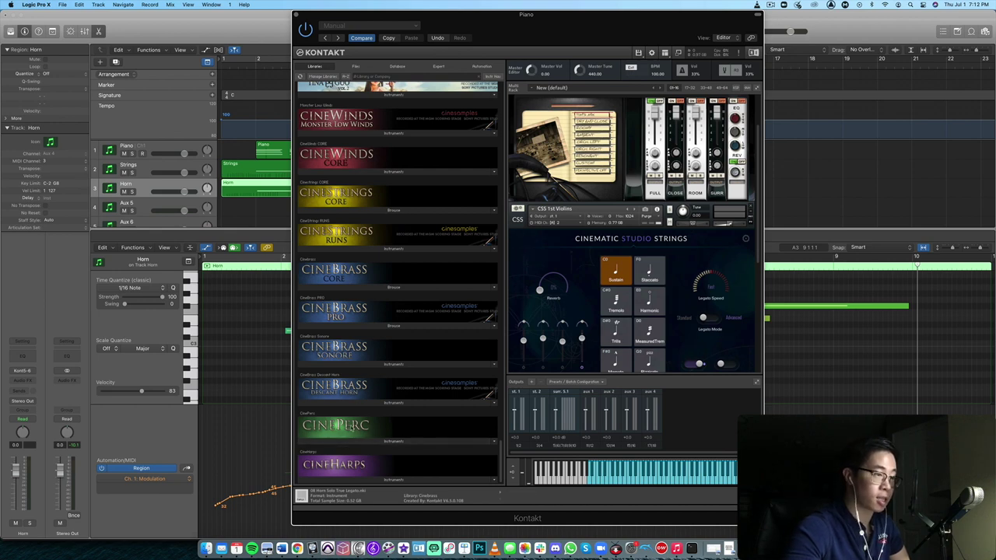
{"action": "scroll", "coordinate": [440, 210], "scroll_direction": "down", "scroll_amount": 10}
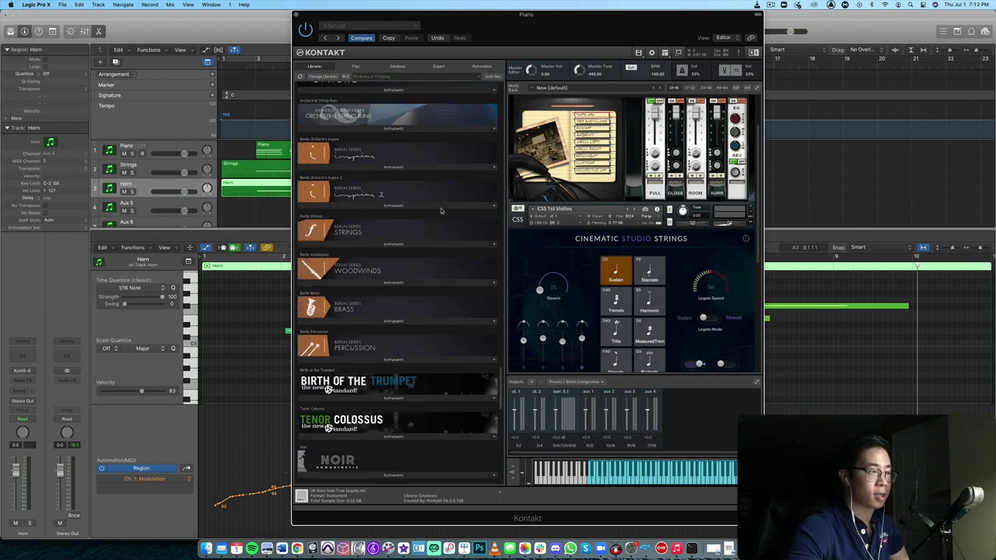
{"action": "scroll", "coordinate": [440, 210], "scroll_direction": "up", "scroll_amount": 15}
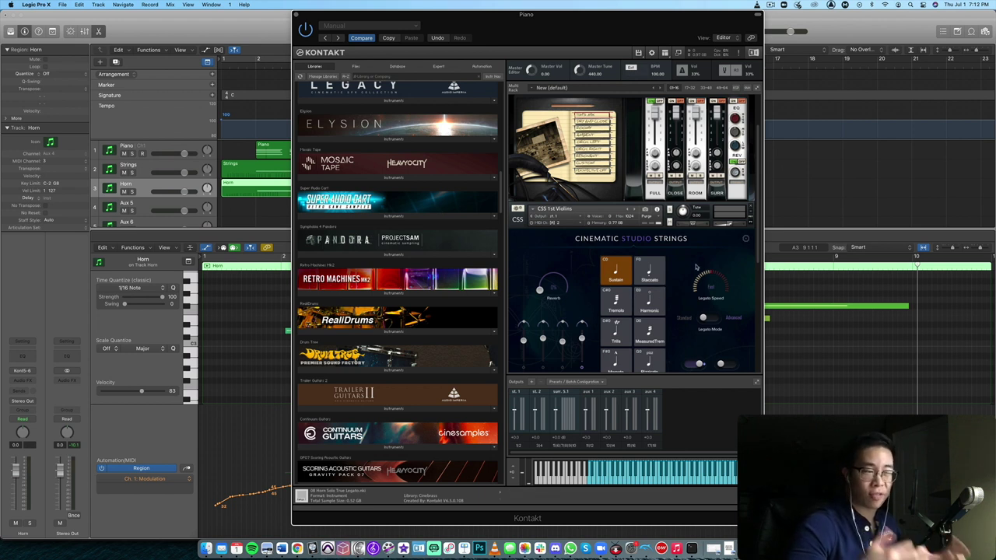
Close the Kontakt plugin window and hide the piano roll editor.
{"action": "left_click_drag", "start_coordinate": [342, 13], "coordinate": [304, 14]}
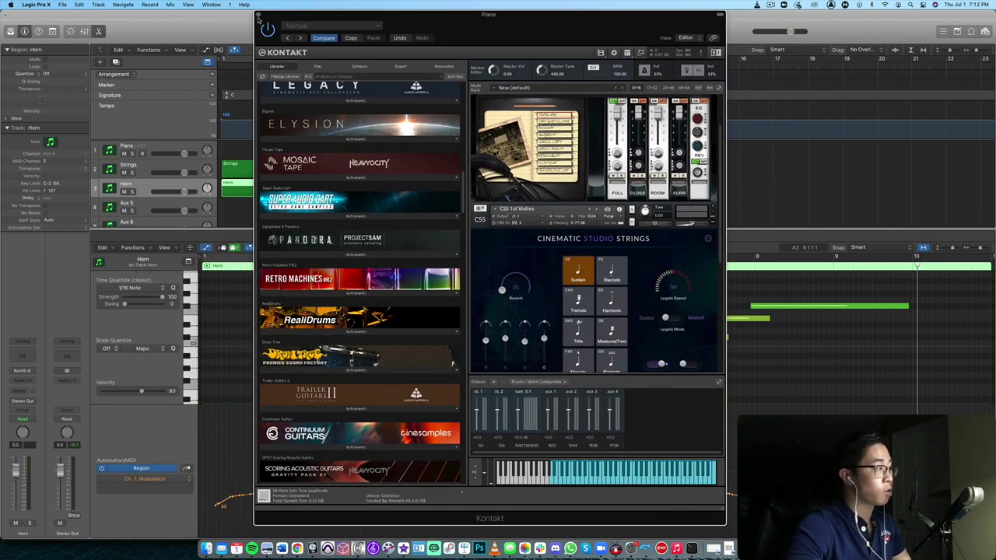
{"action": "left_click", "coordinate": [259, 14]}
{"action": "left_click", "coordinate": [99, 31]}
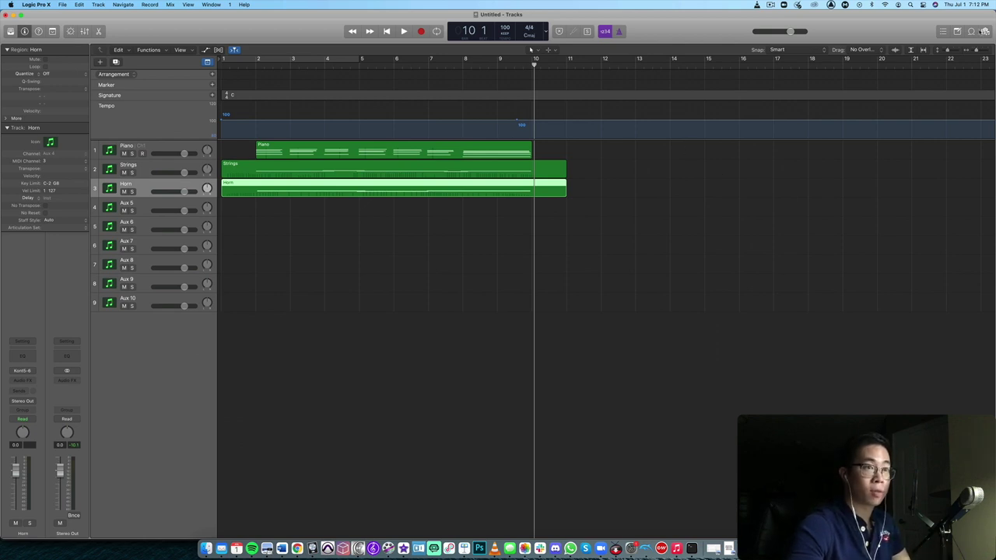
{"action": "left_click", "coordinate": [971, 31]}
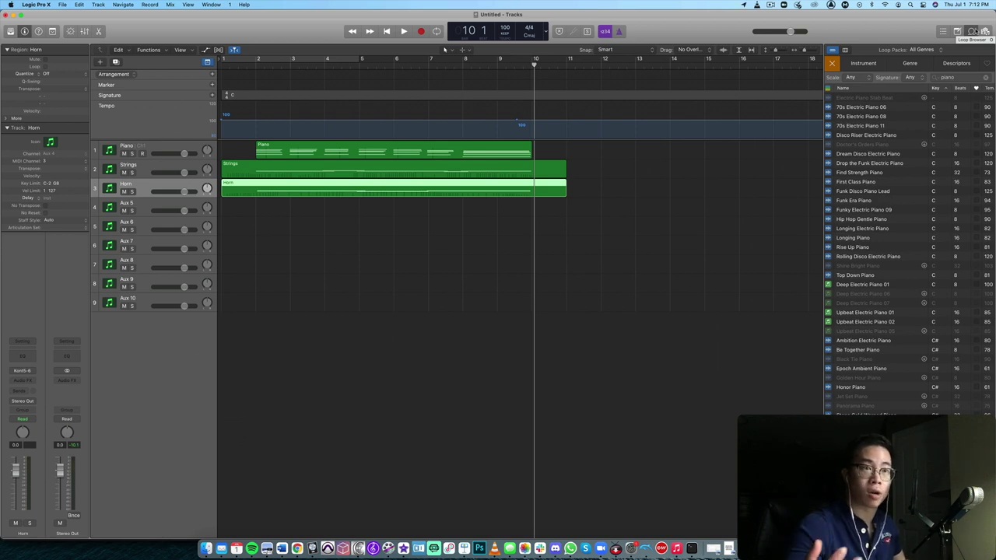
{"action": "left_click", "coordinate": [972, 31]}
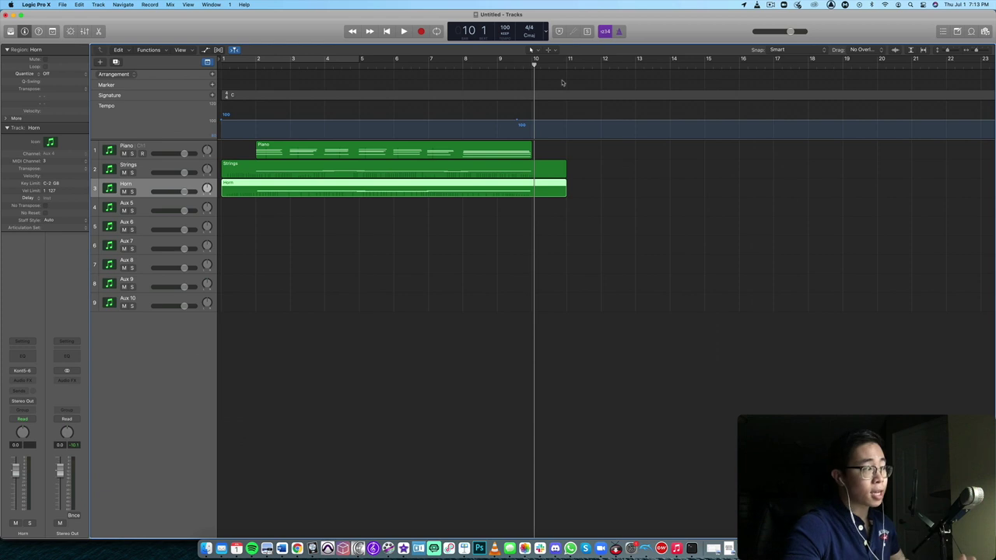
Select the Piano track for recording after toggling the sound Library open and closed.
{"action": "left_click", "coordinate": [147, 210]}
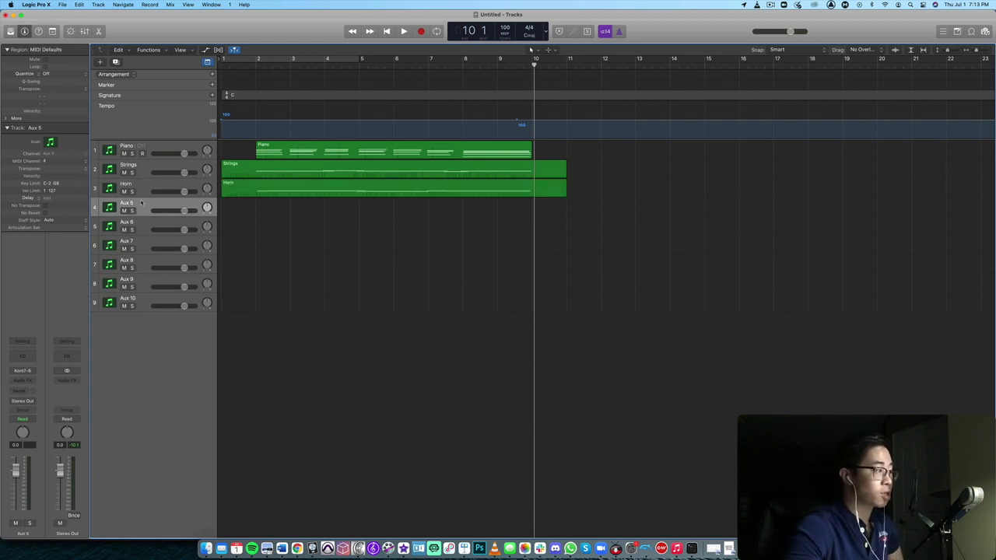
{"action": "left_click", "coordinate": [11, 31]}
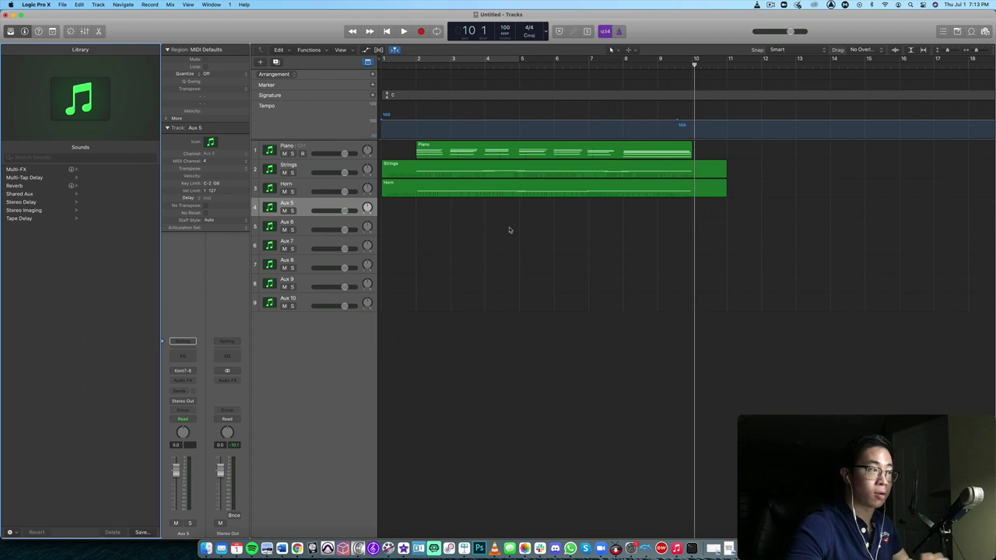
{"action": "left_click", "coordinate": [10, 32]}
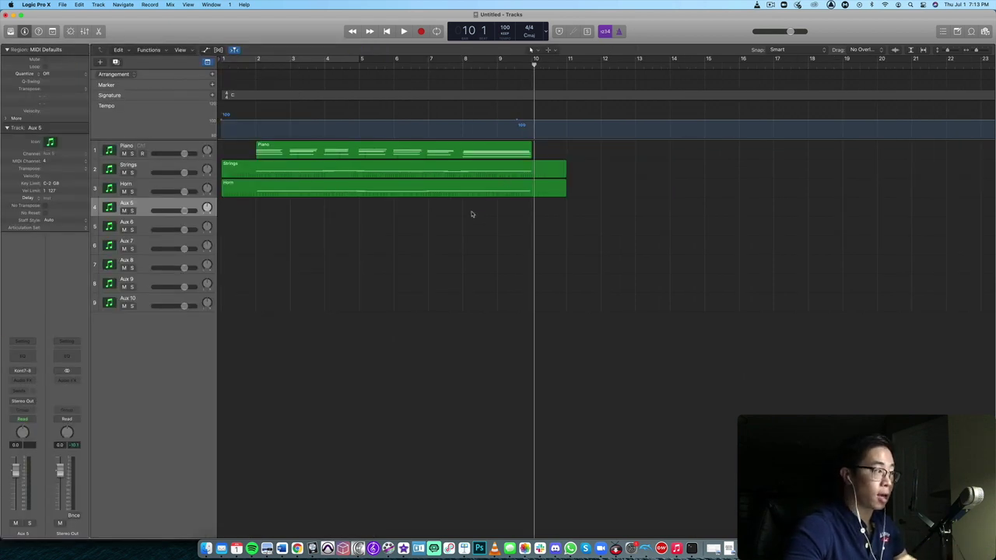
{"action": "left_click", "coordinate": [10, 31]}
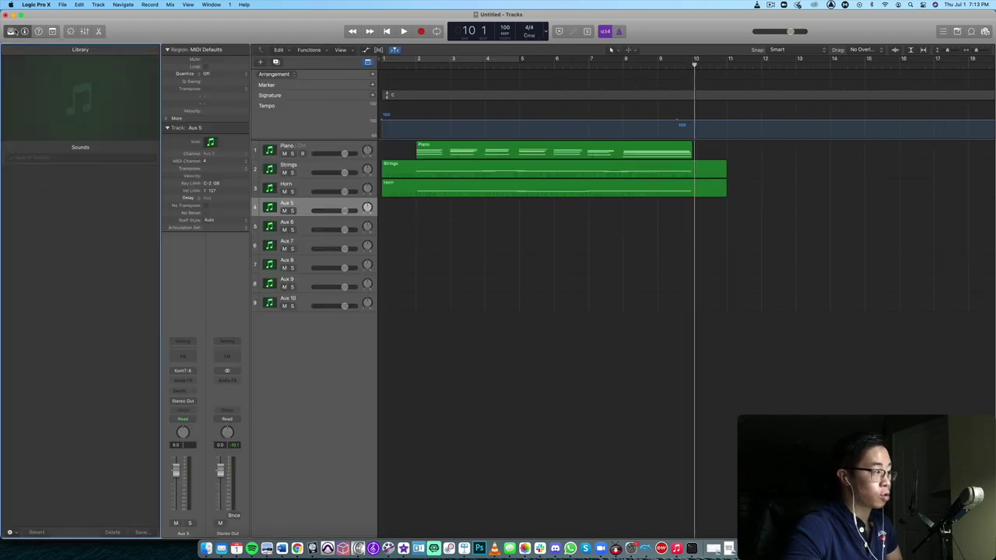
{"action": "left_click", "coordinate": [287, 147]}
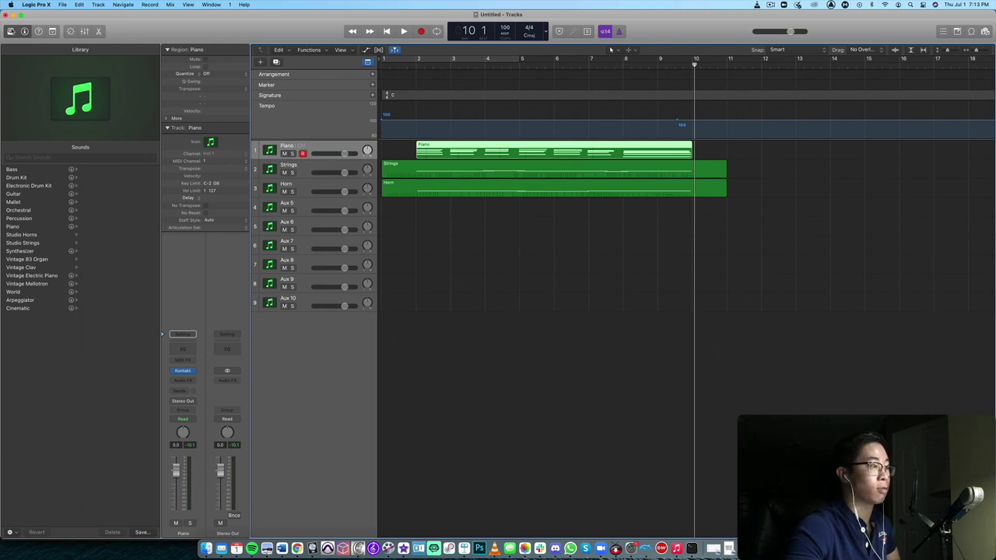
{"action": "key", "text": "y"}
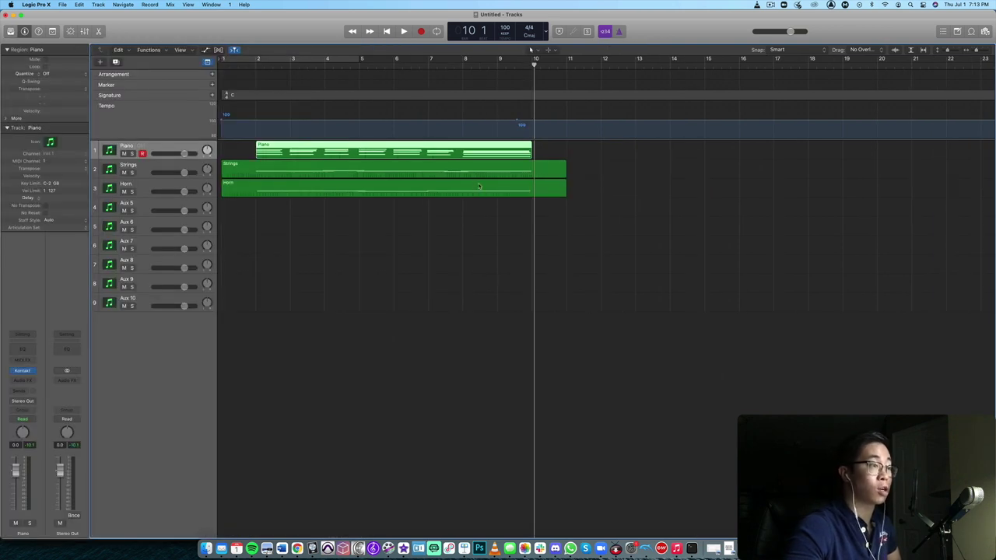